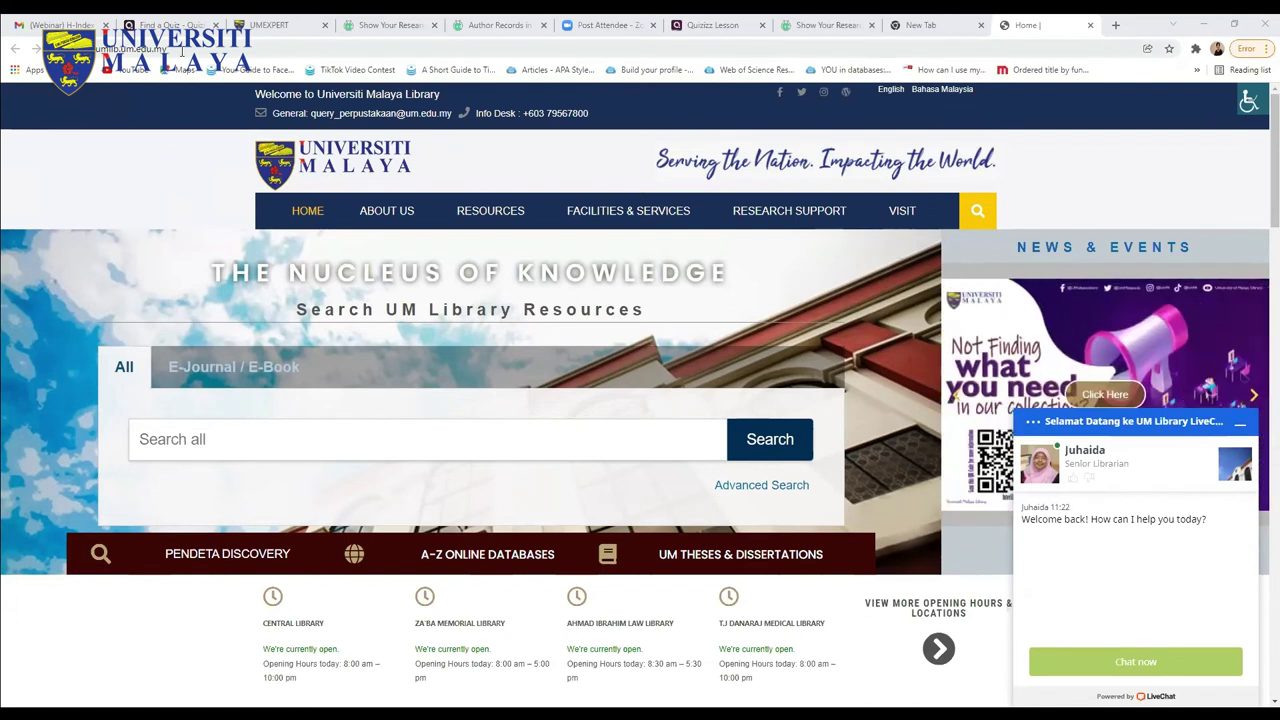
Open the A-Z Online Databases list from the UM Library home page
click(508, 560)
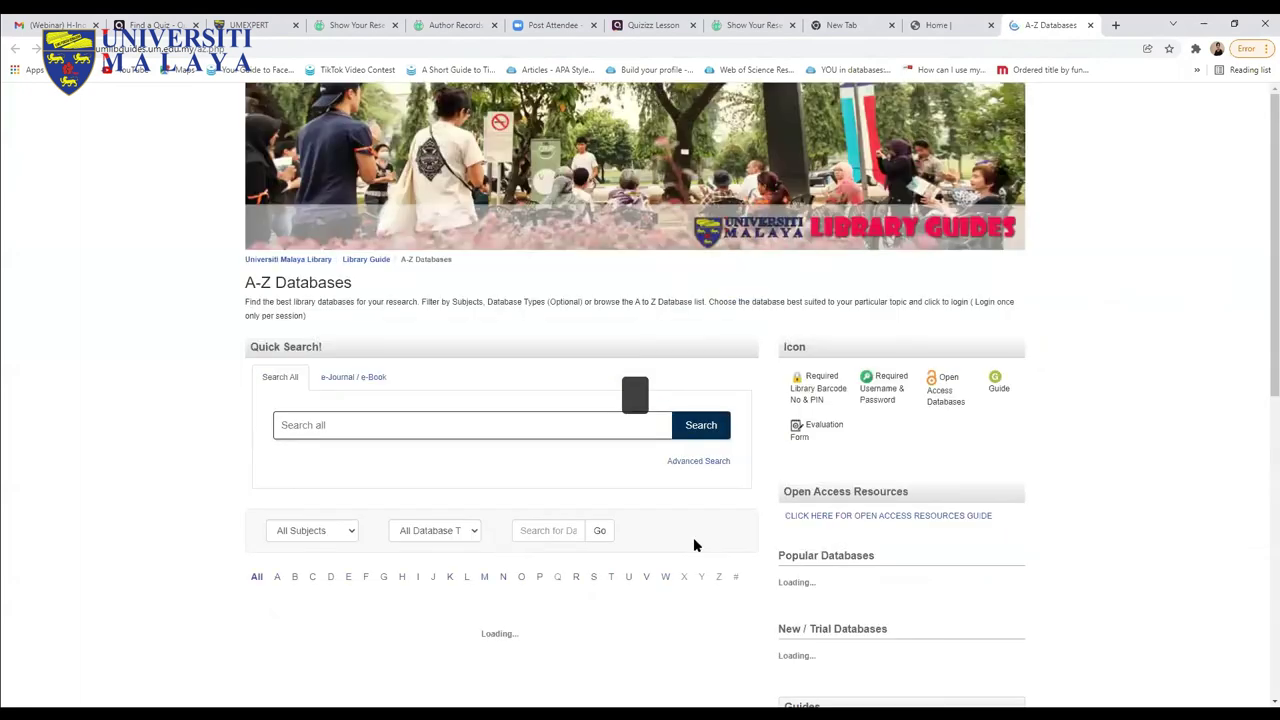
Filter the database list to W and open Web of Science through the library proxy
scroll(694, 540, down, 1)
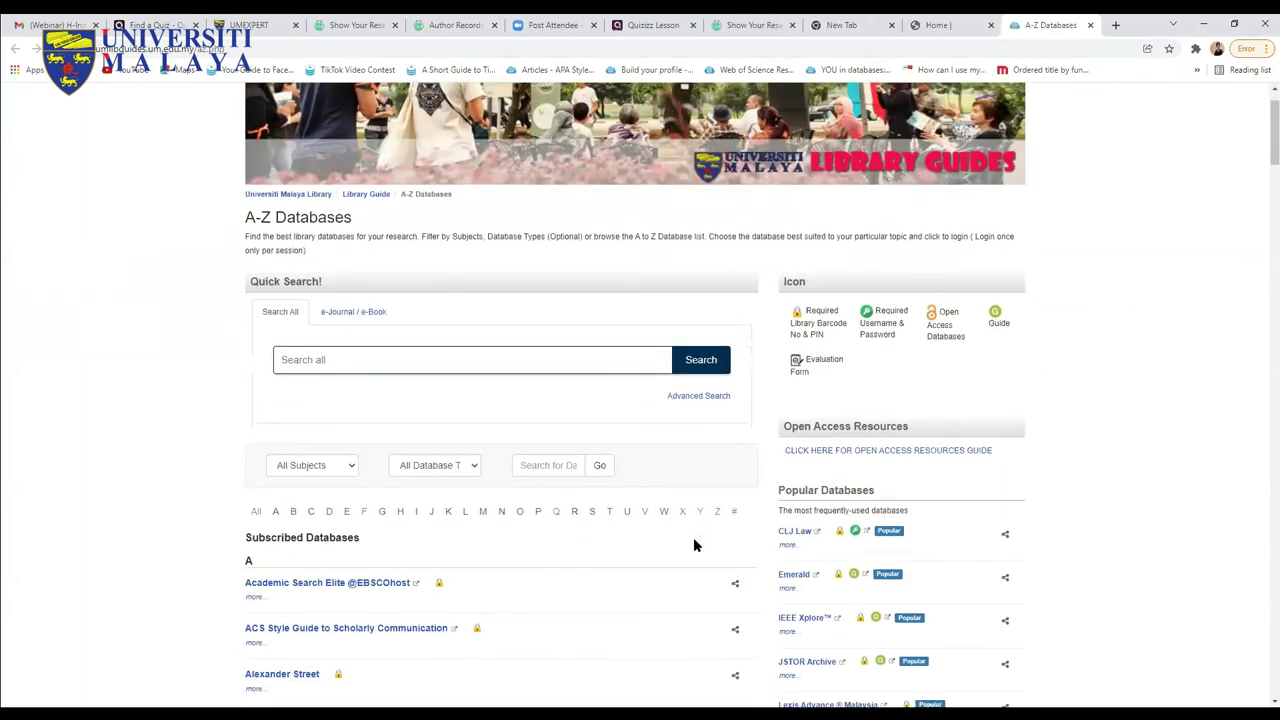
scroll(695, 545, down, 2)
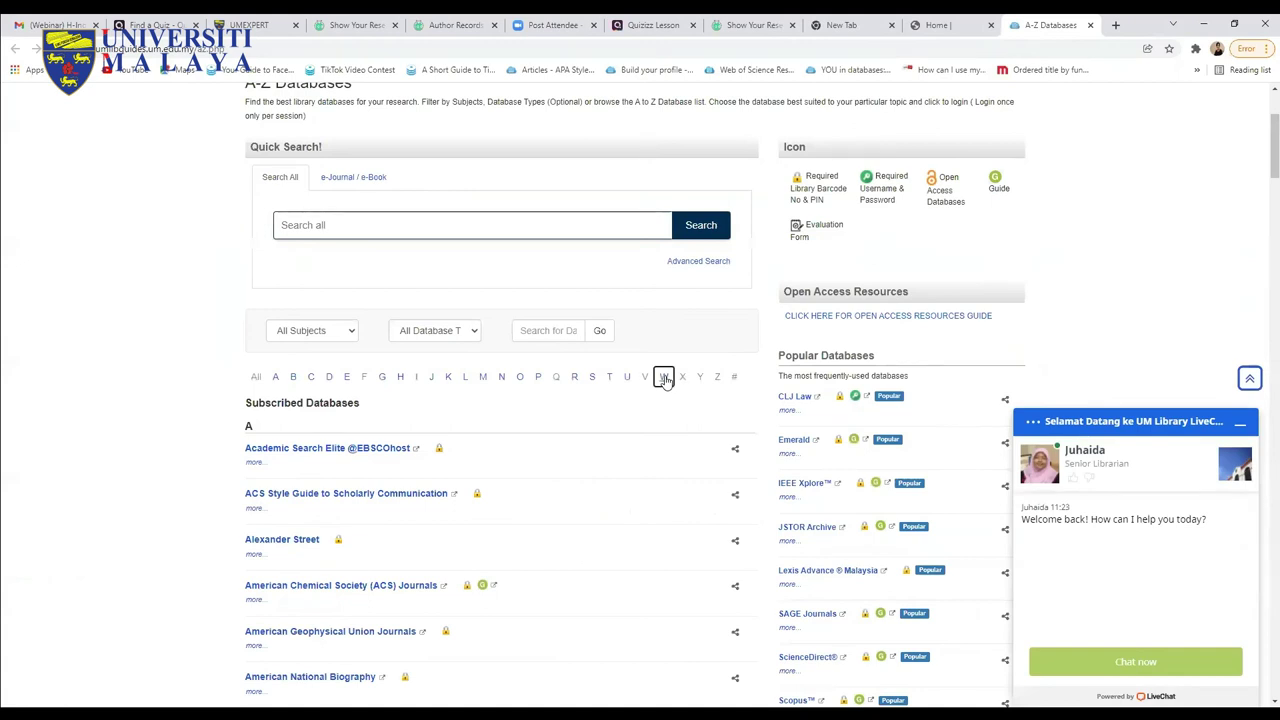
click(664, 378)
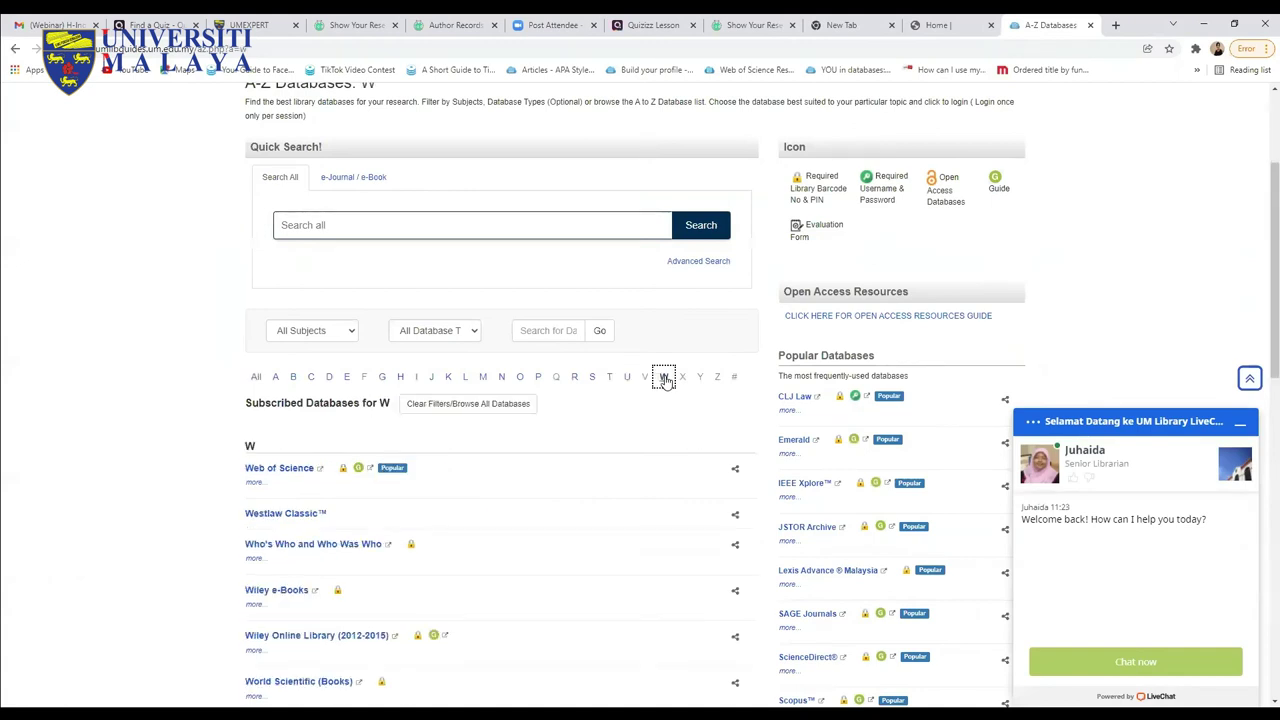
click(282, 468)
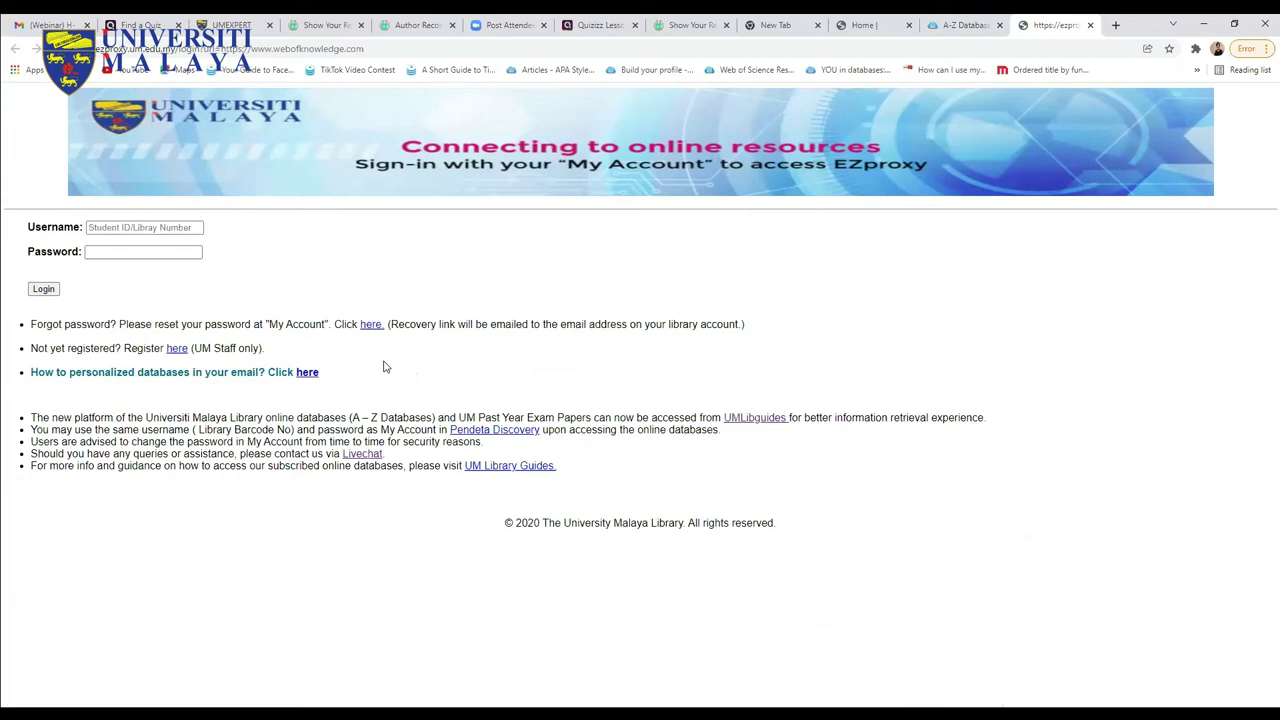
Sign in to the library EZproxy with the saved username and the account password
click(119, 227)
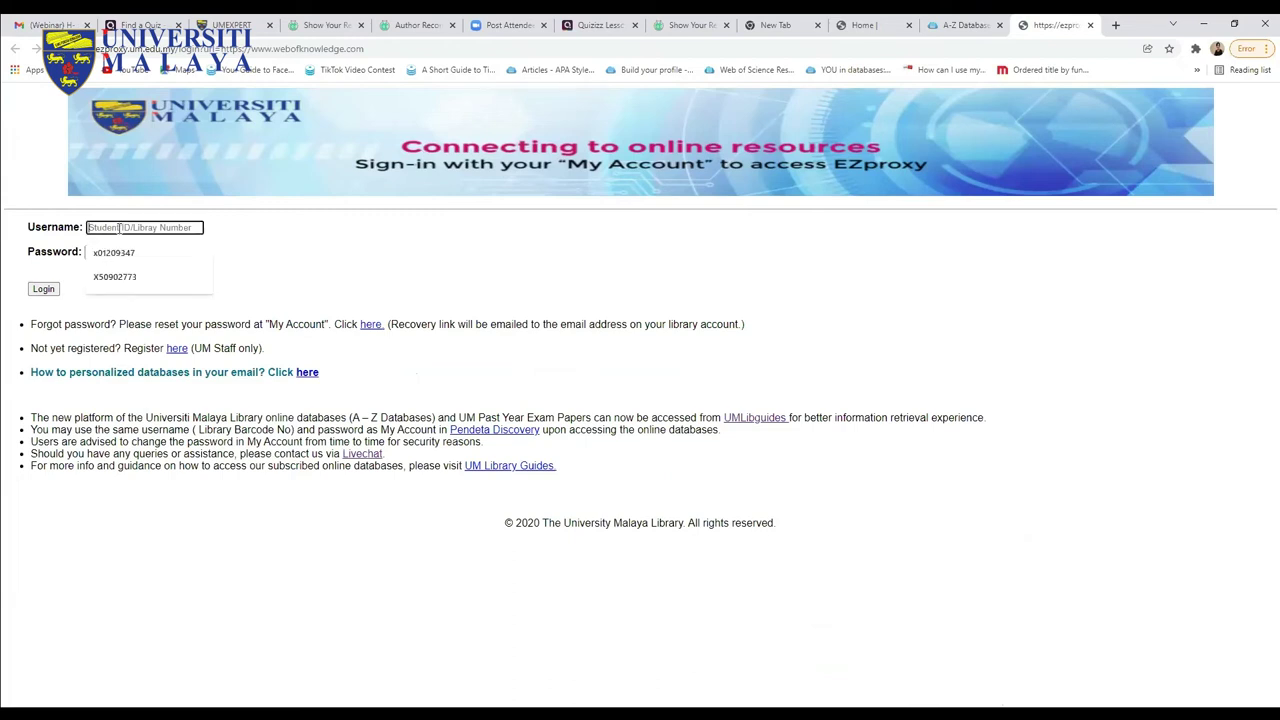
click(113, 252)
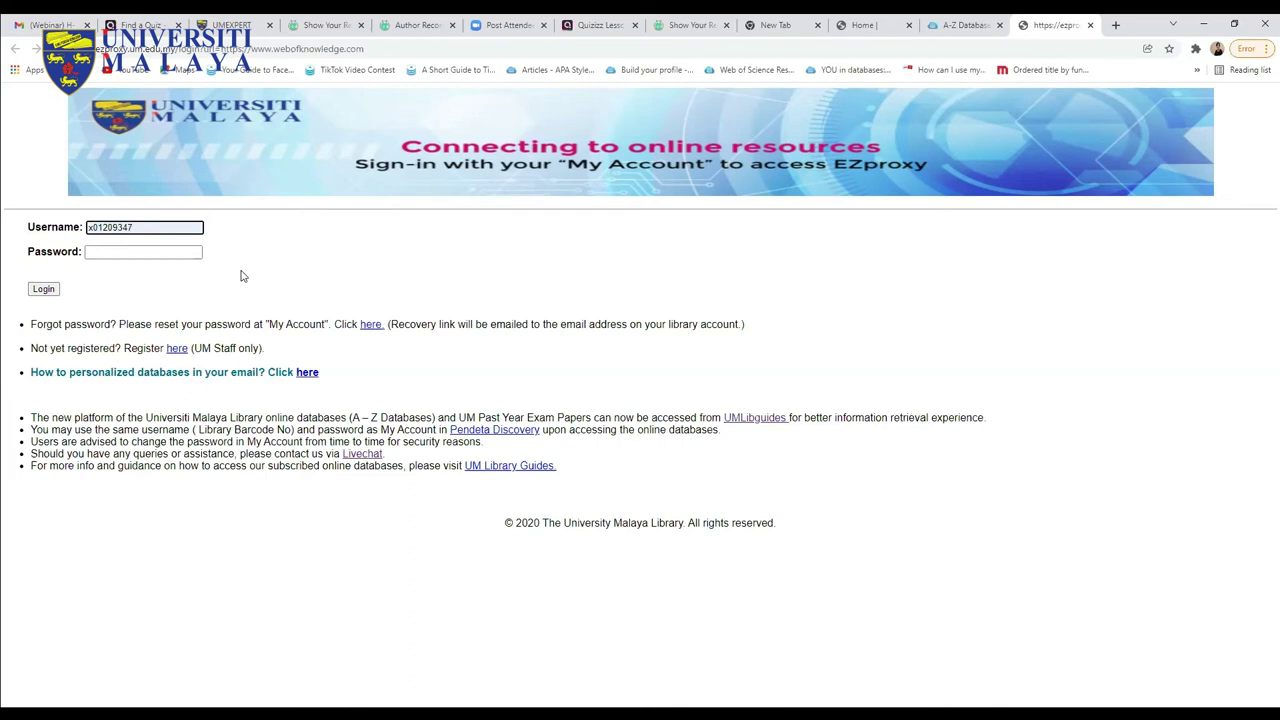
click(111, 252)
text(****)
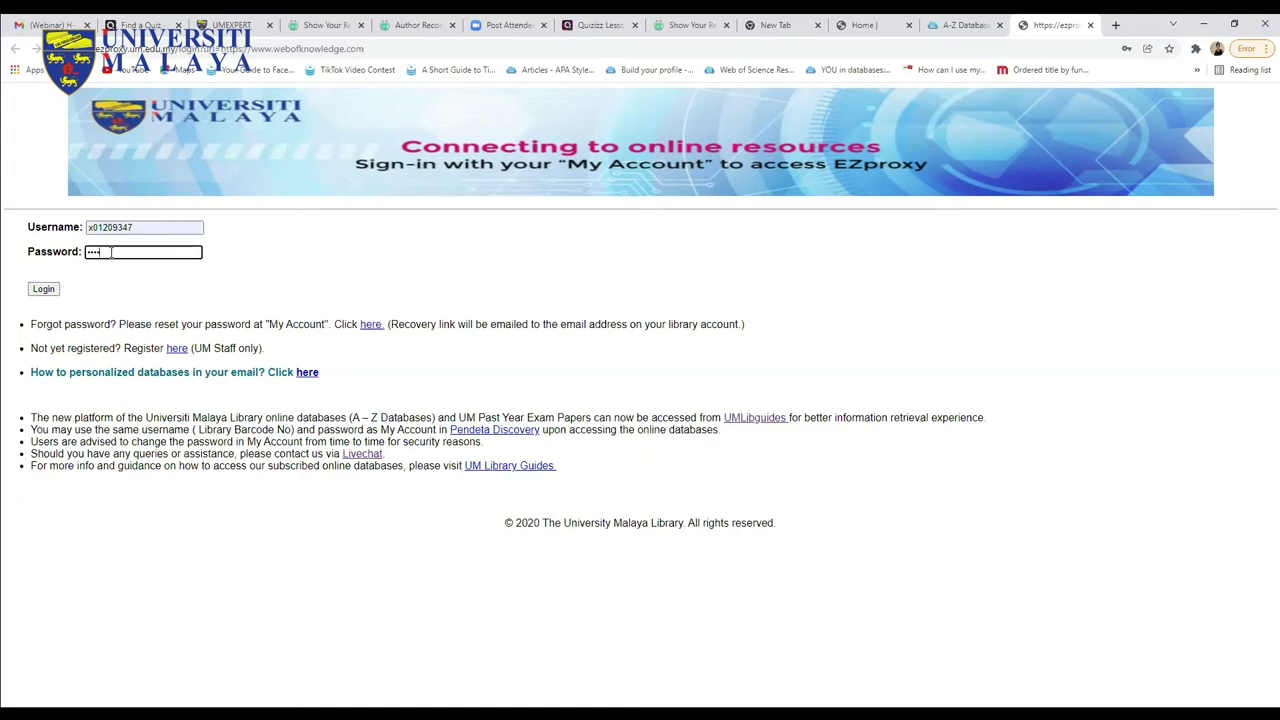
click(43, 290)
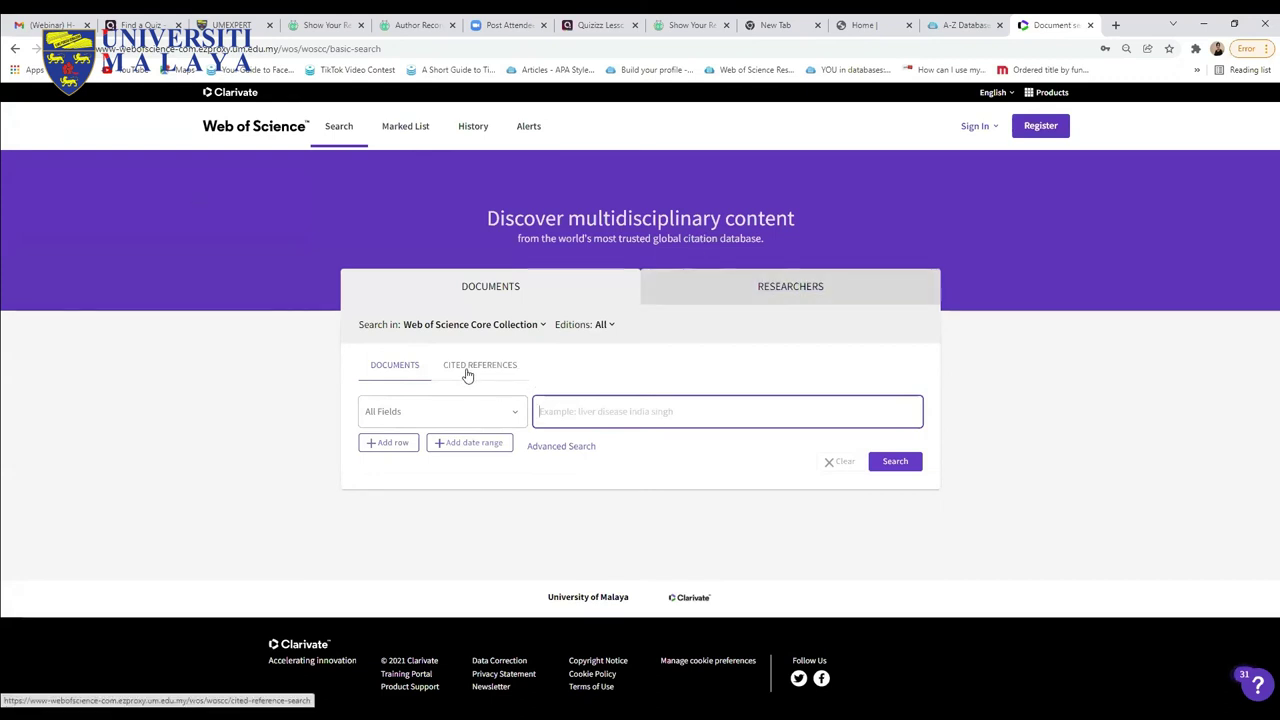
On the Researchers tab, enter the author's last name and first initial
click(794, 290)
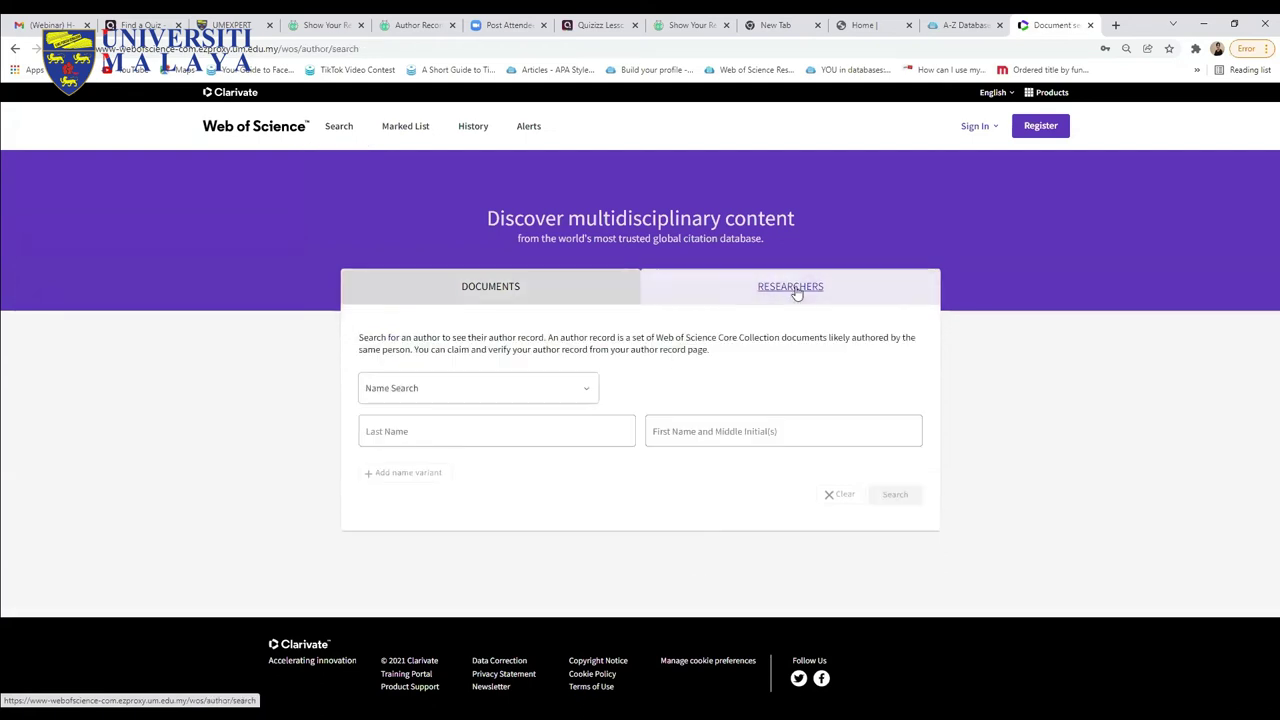
click(488, 290)
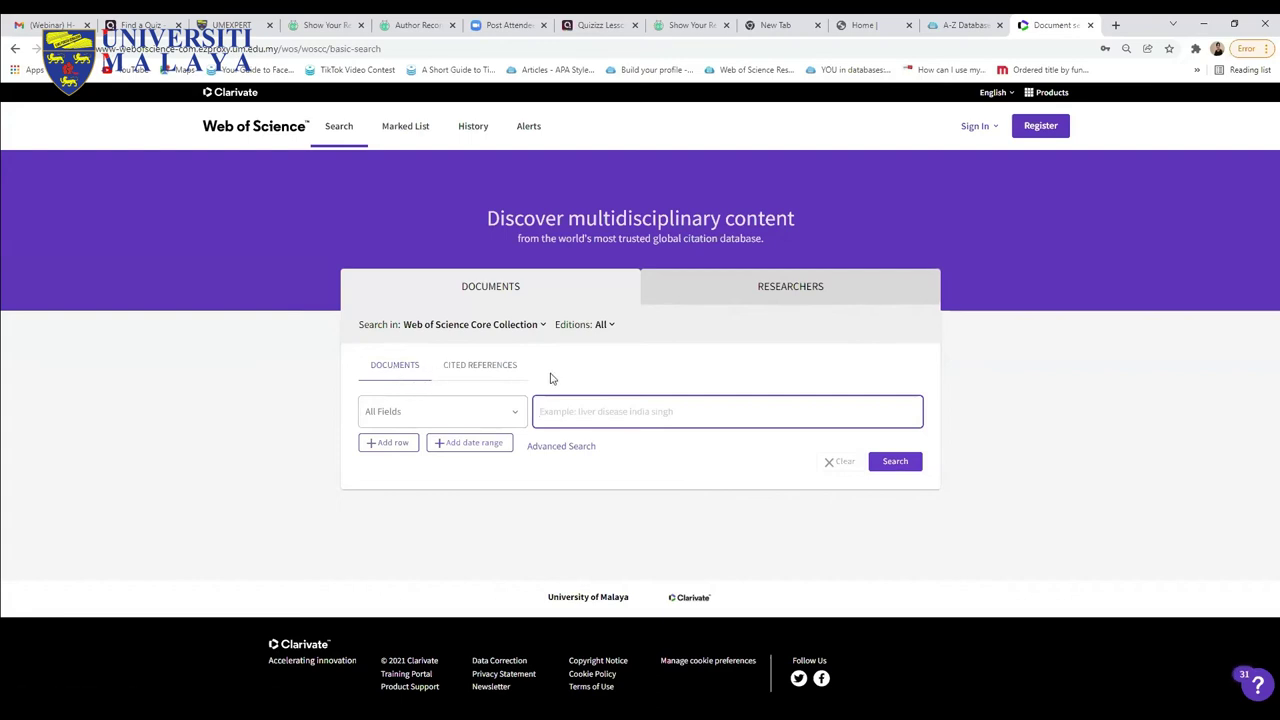
click(784, 291)
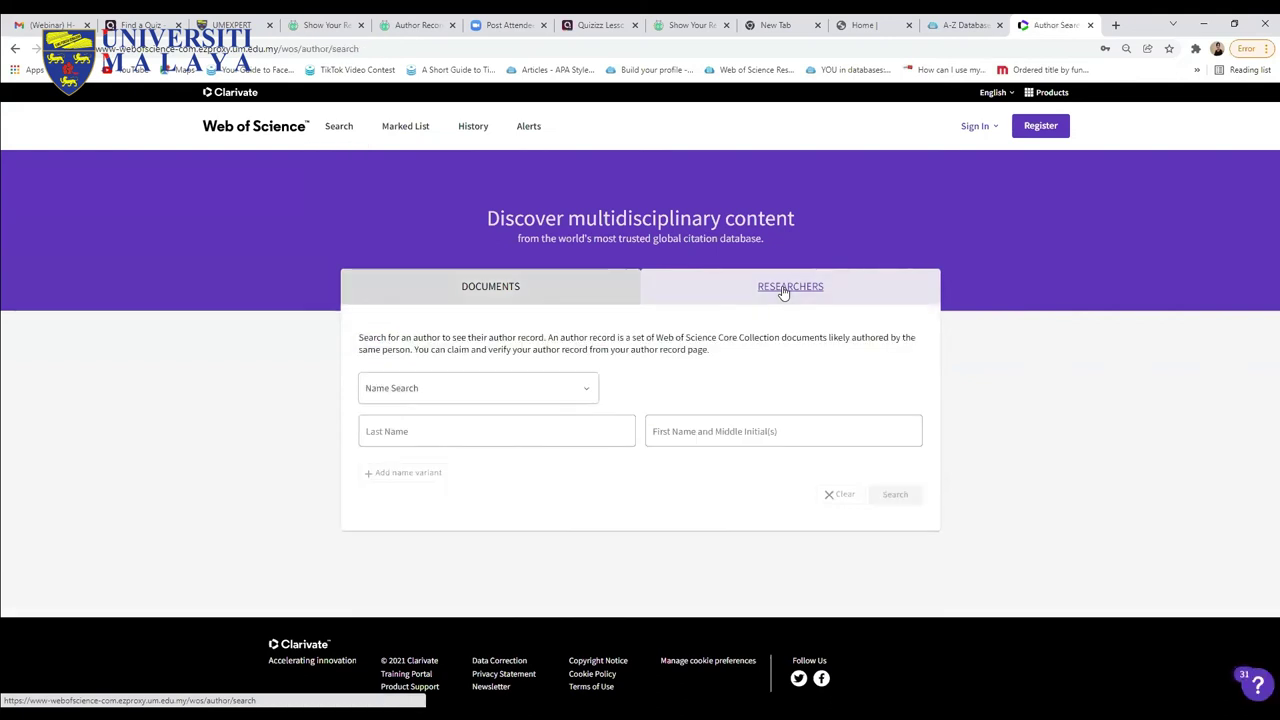
click(407, 433)
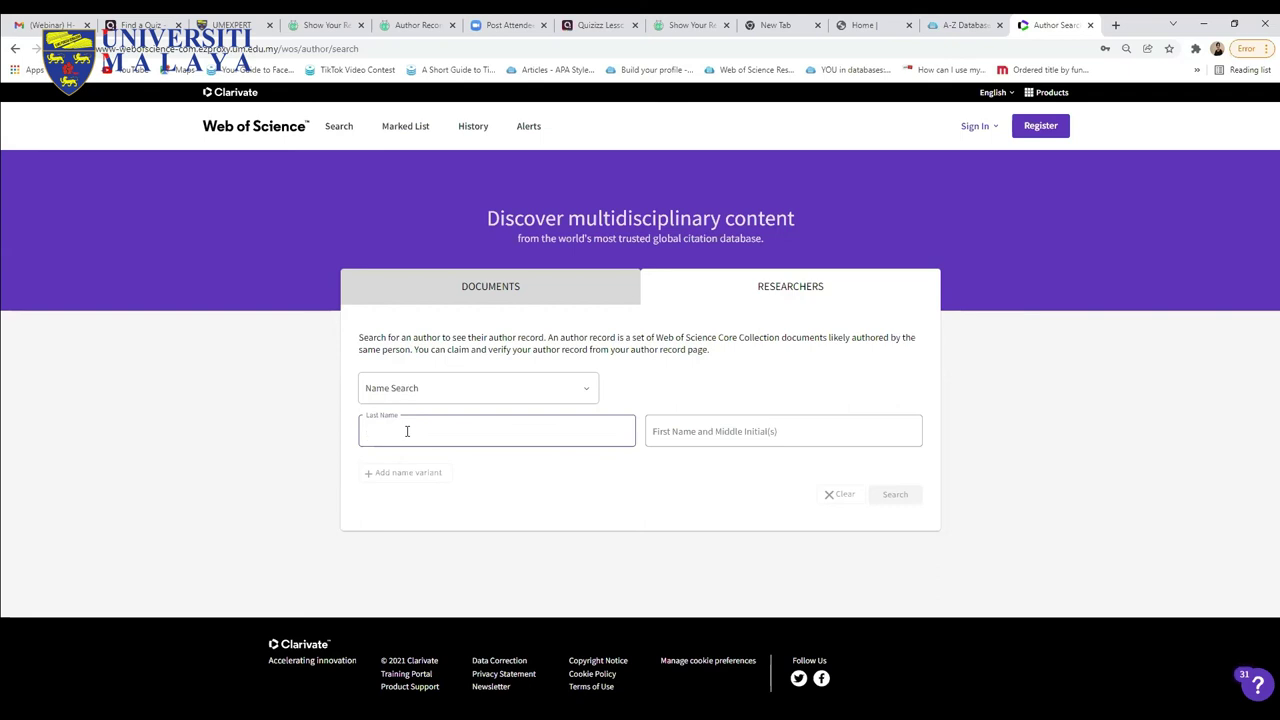
text(Ha)
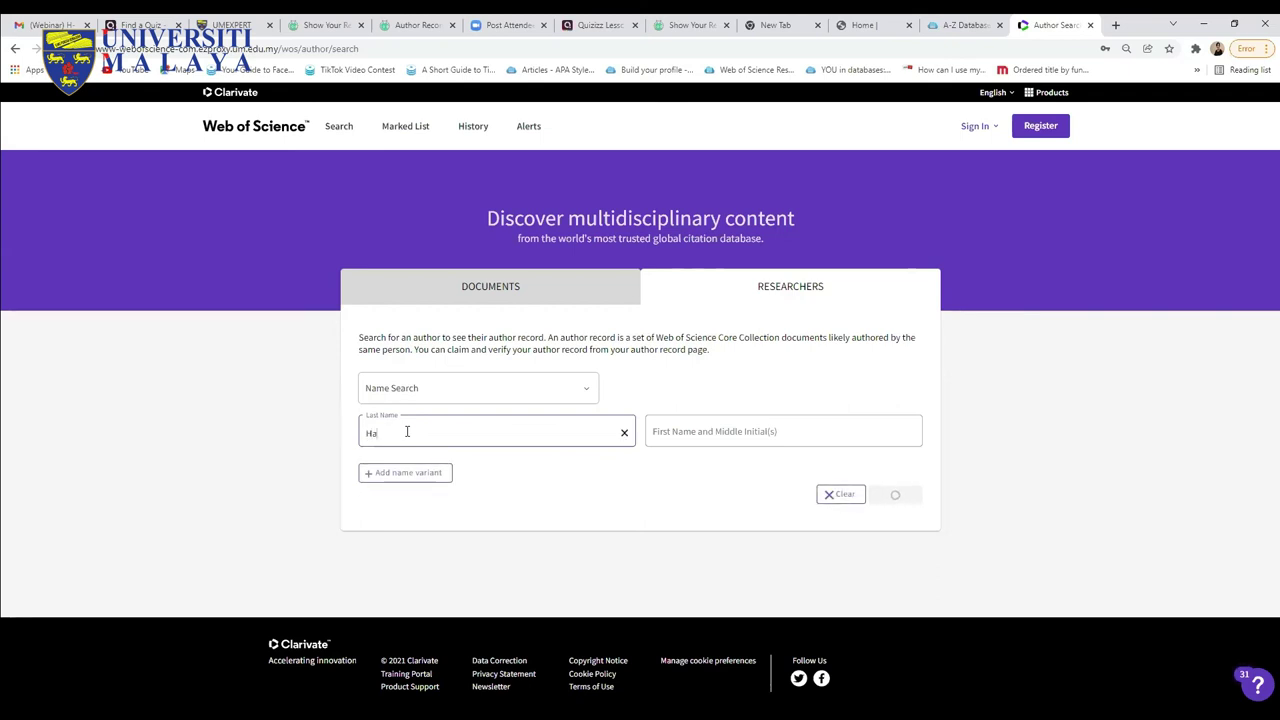
text(z)
key(BackSpace)
text(mzah)
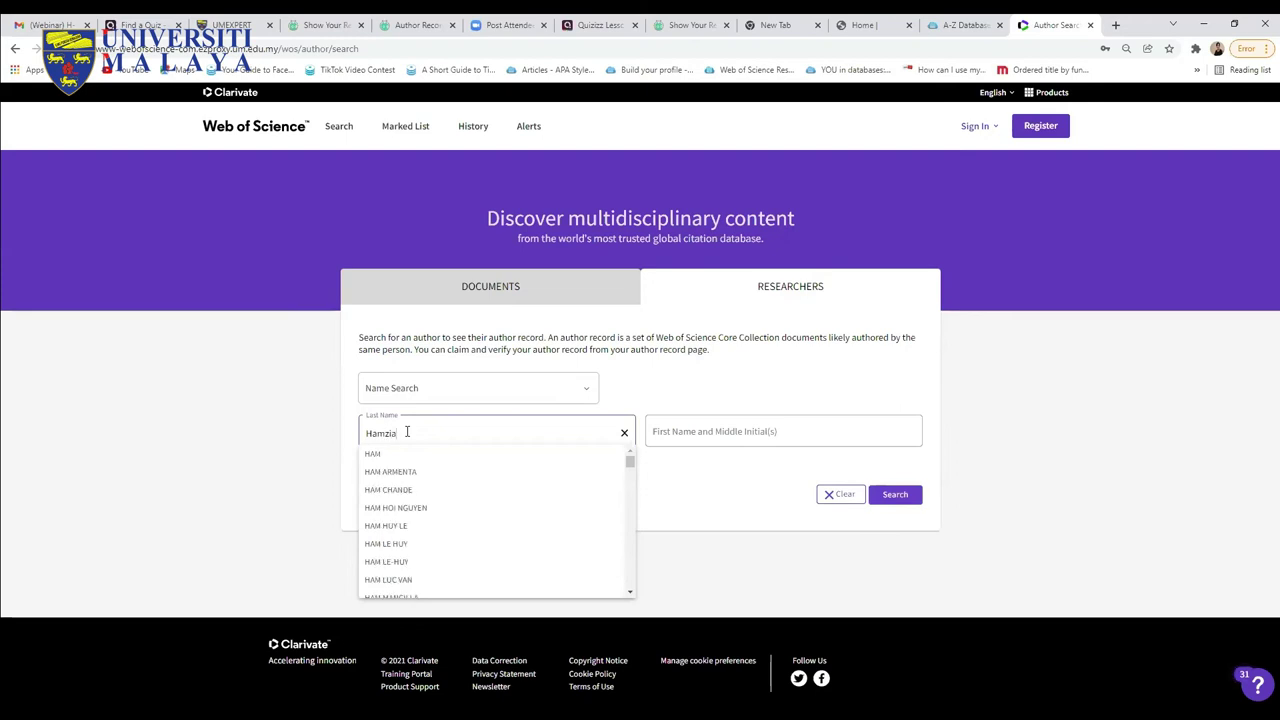
text(d)
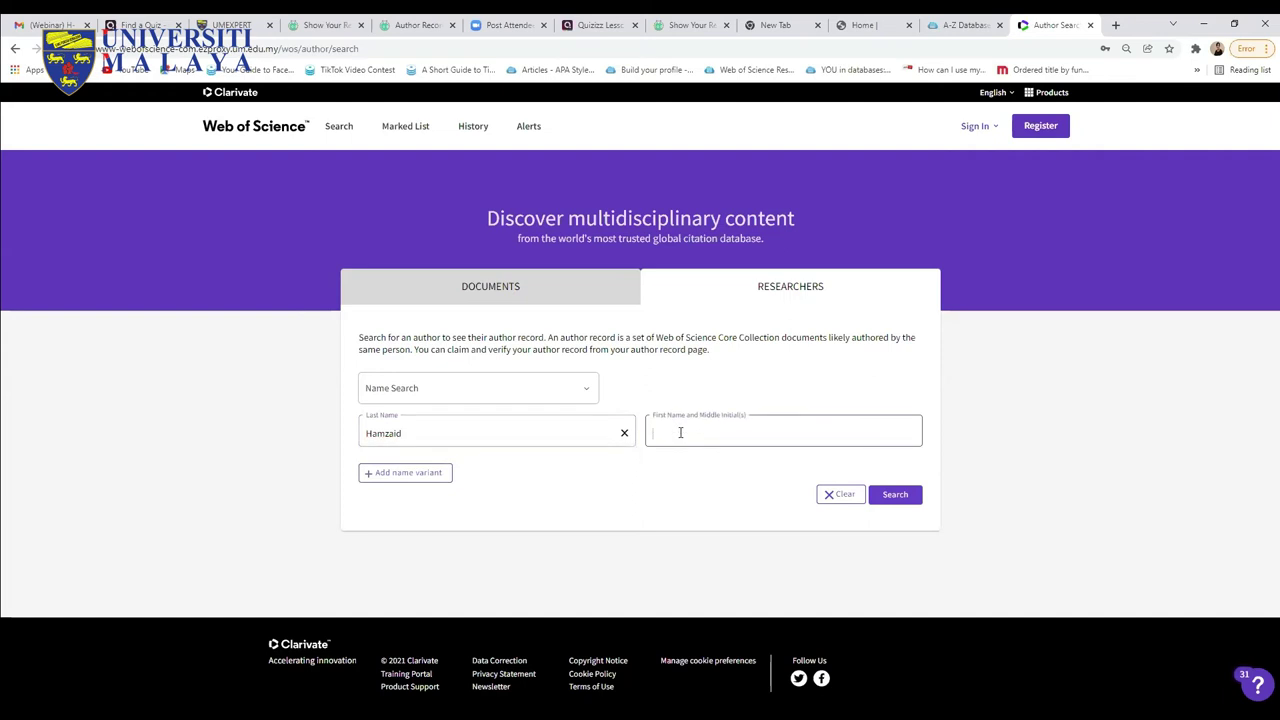
text(n)
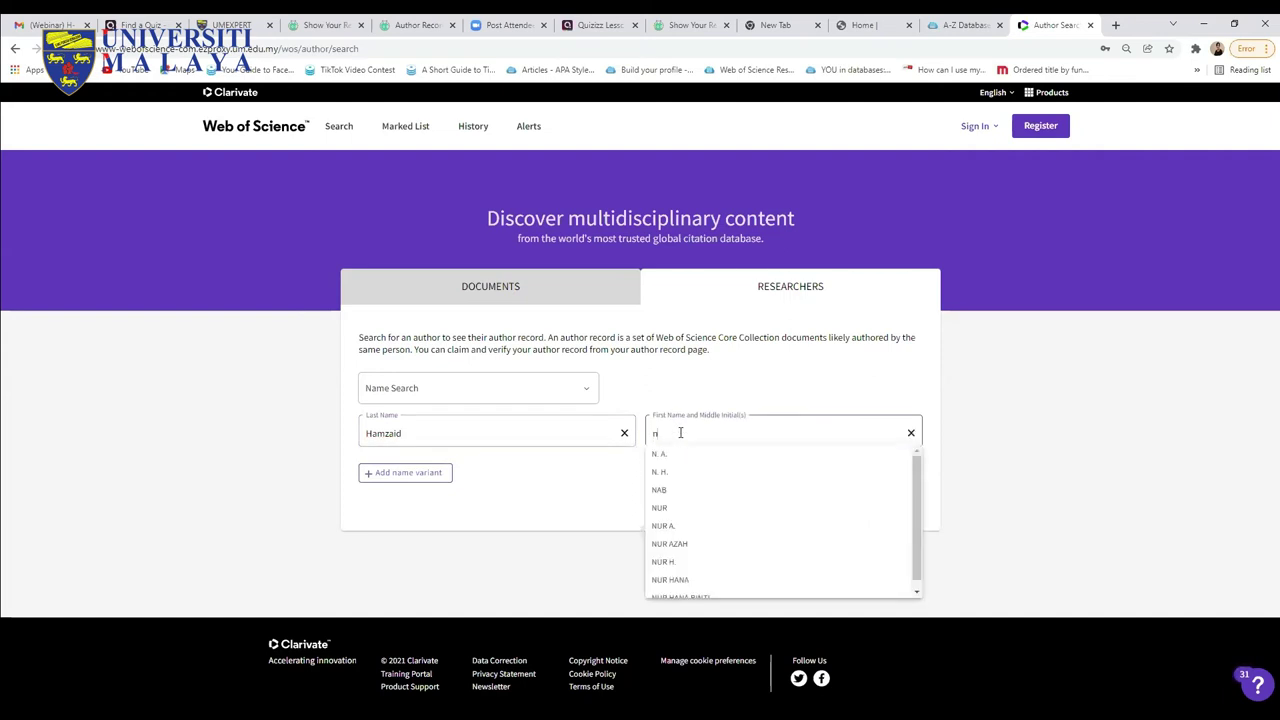
click(993, 488)
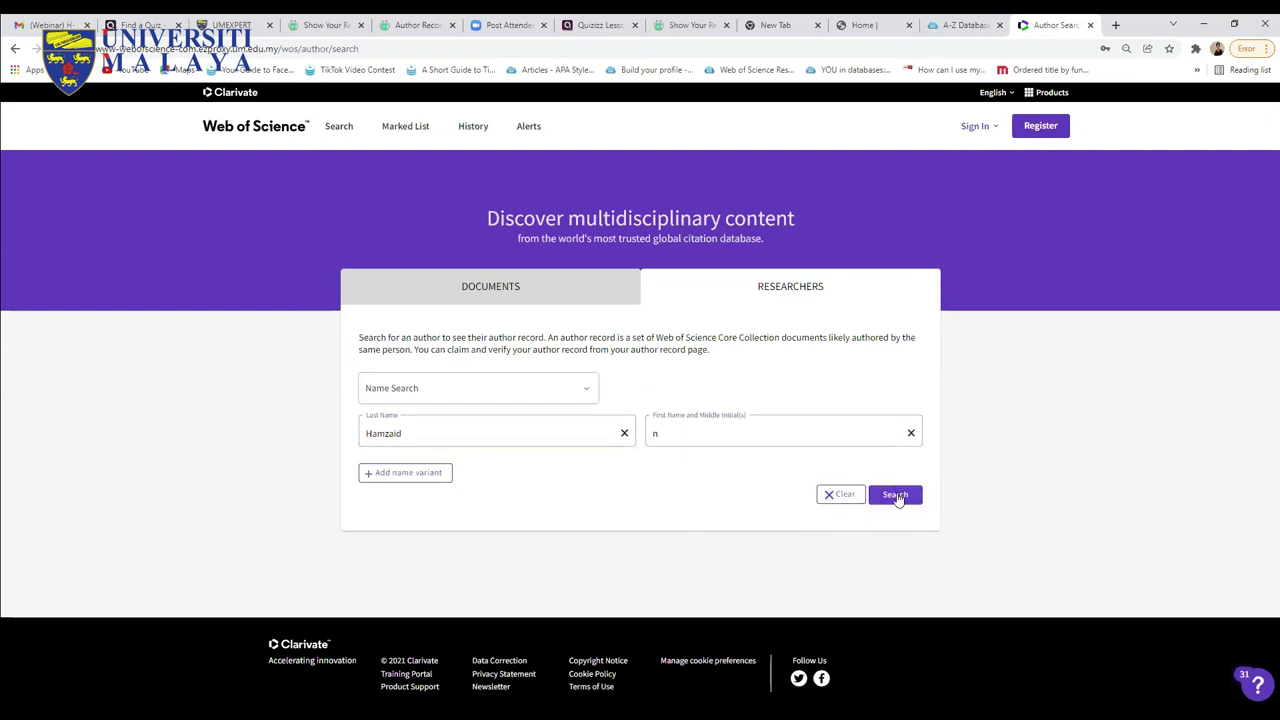
Run the author search, then tick and untick author records 1 and 3
click(896, 495)
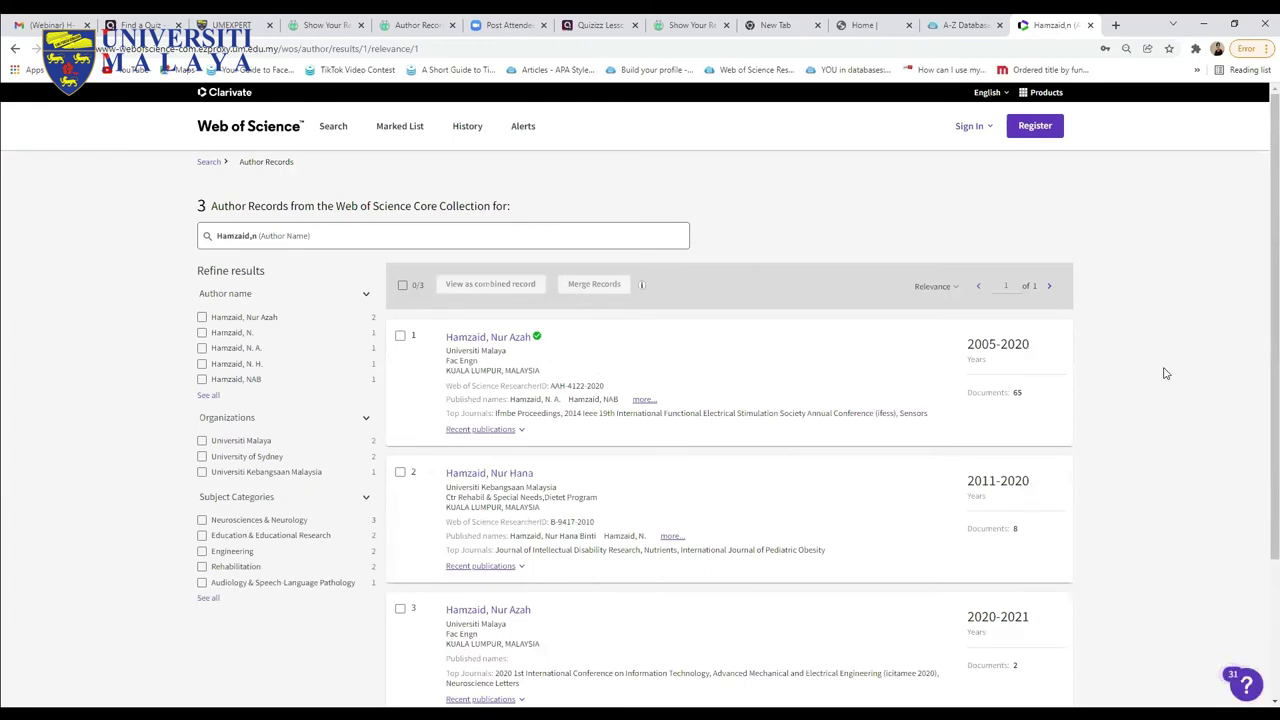
scroll(1213, 410, down, 1)
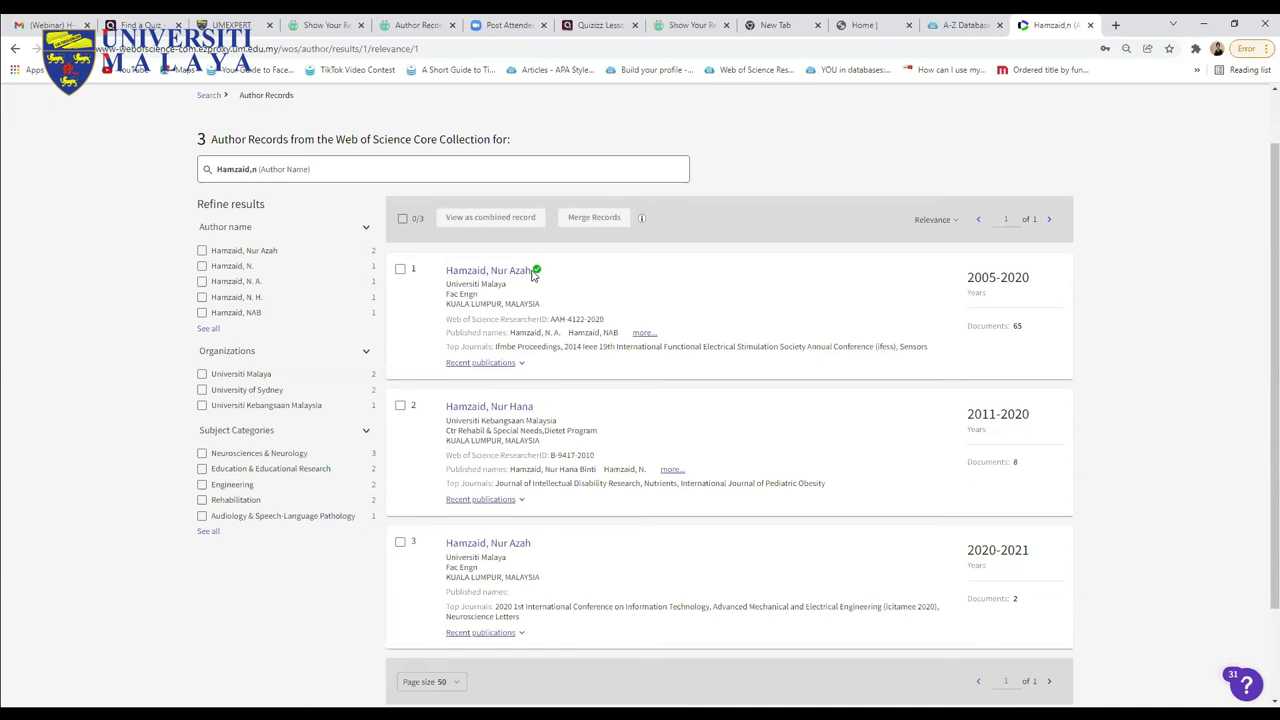
click(401, 271)
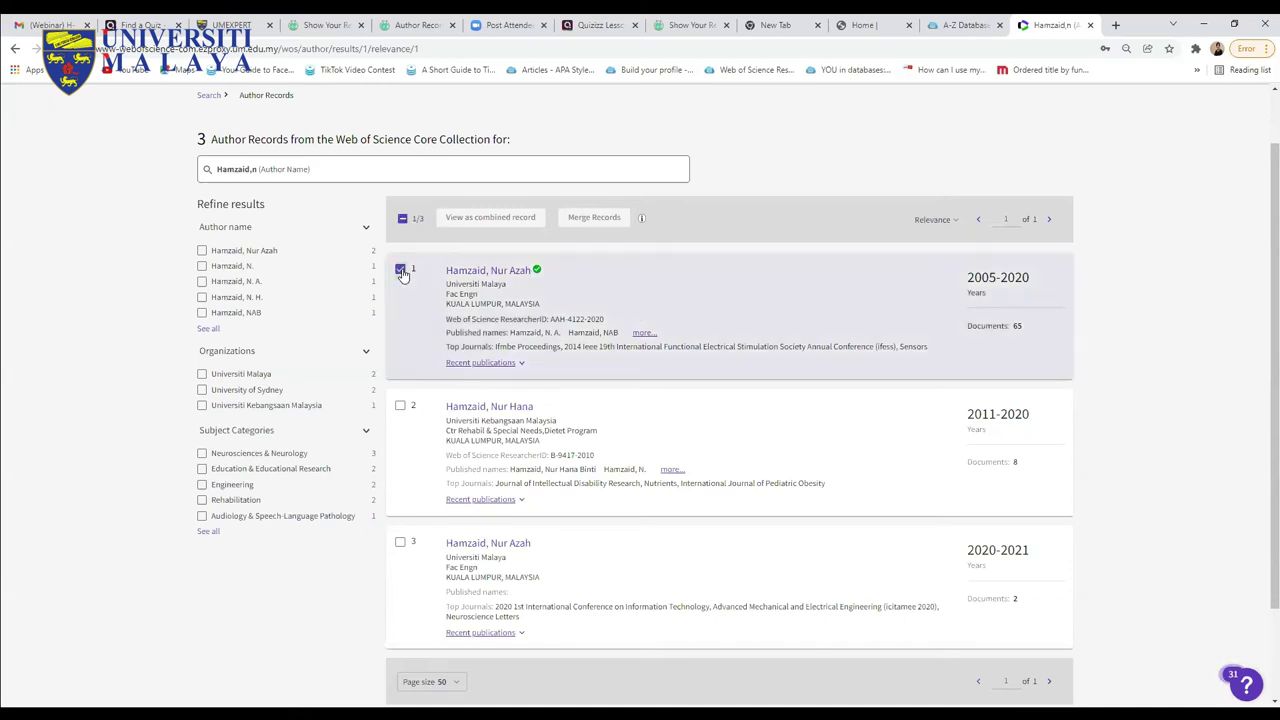
click(400, 545)
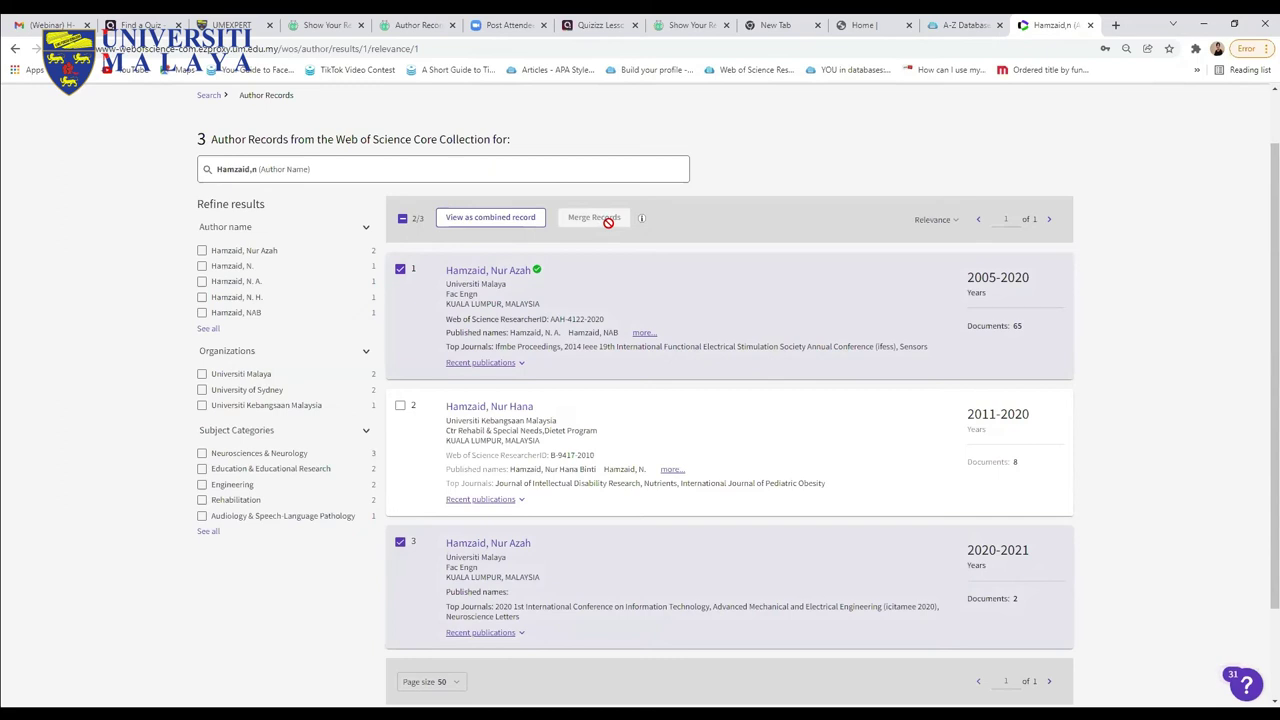
scroll(643, 220, up, 1)
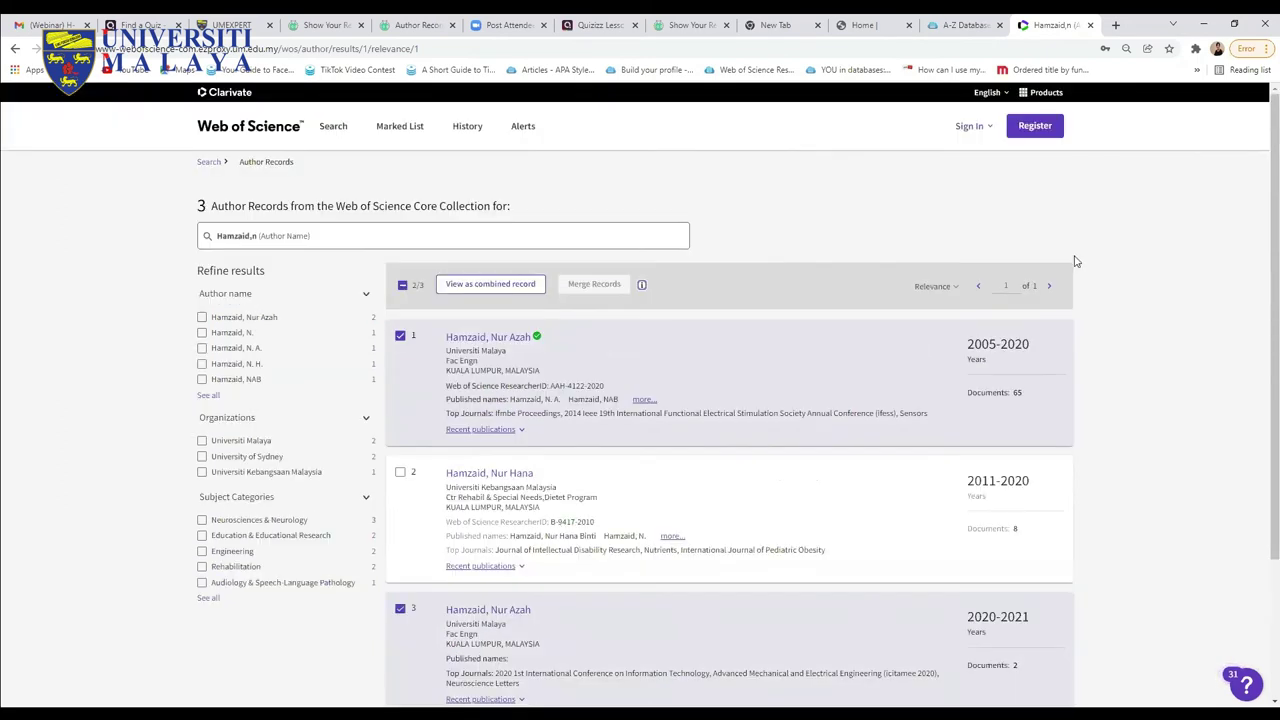
click(402, 337)
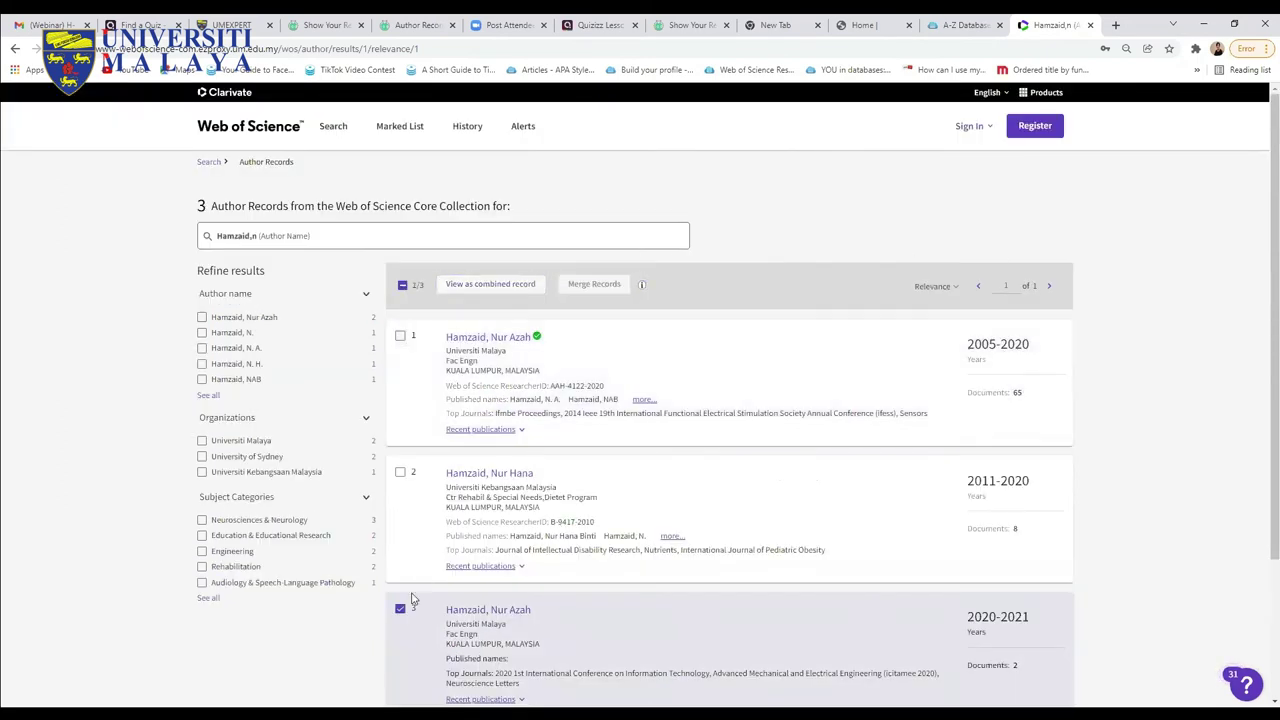
click(403, 611)
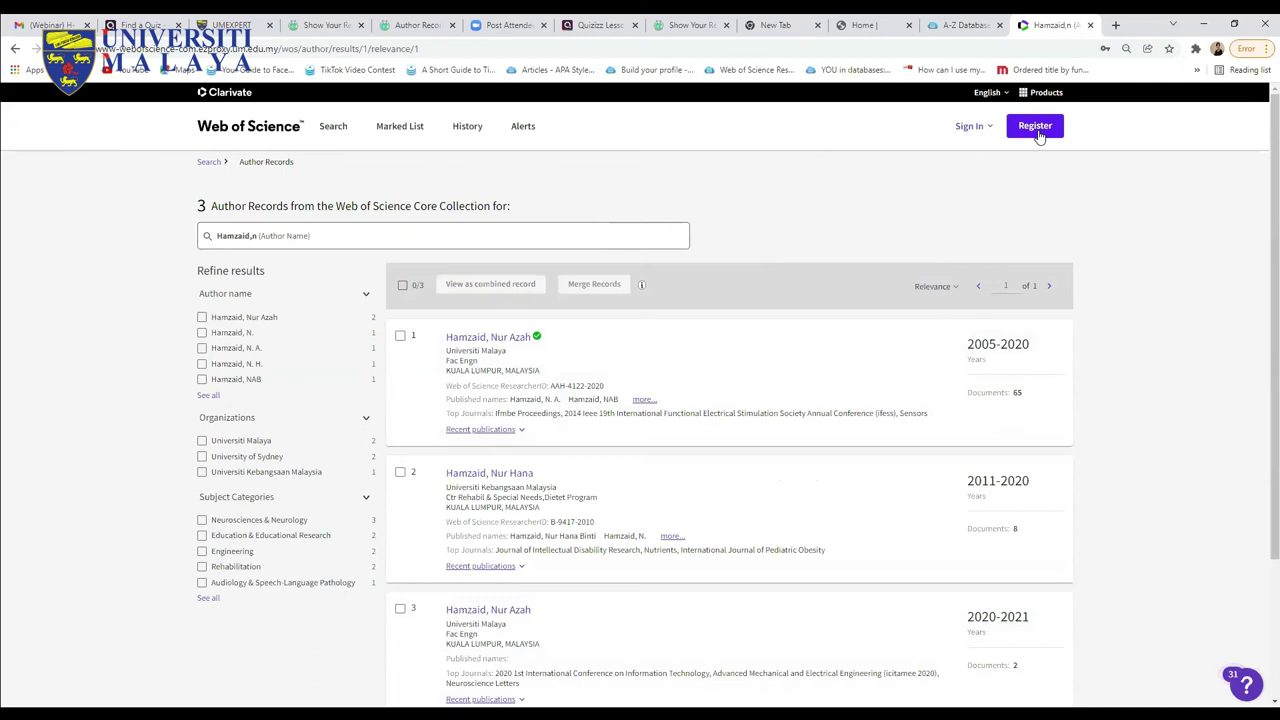
Sign in to the personal Clarivate account with the saved e-mail and password
click(975, 131)
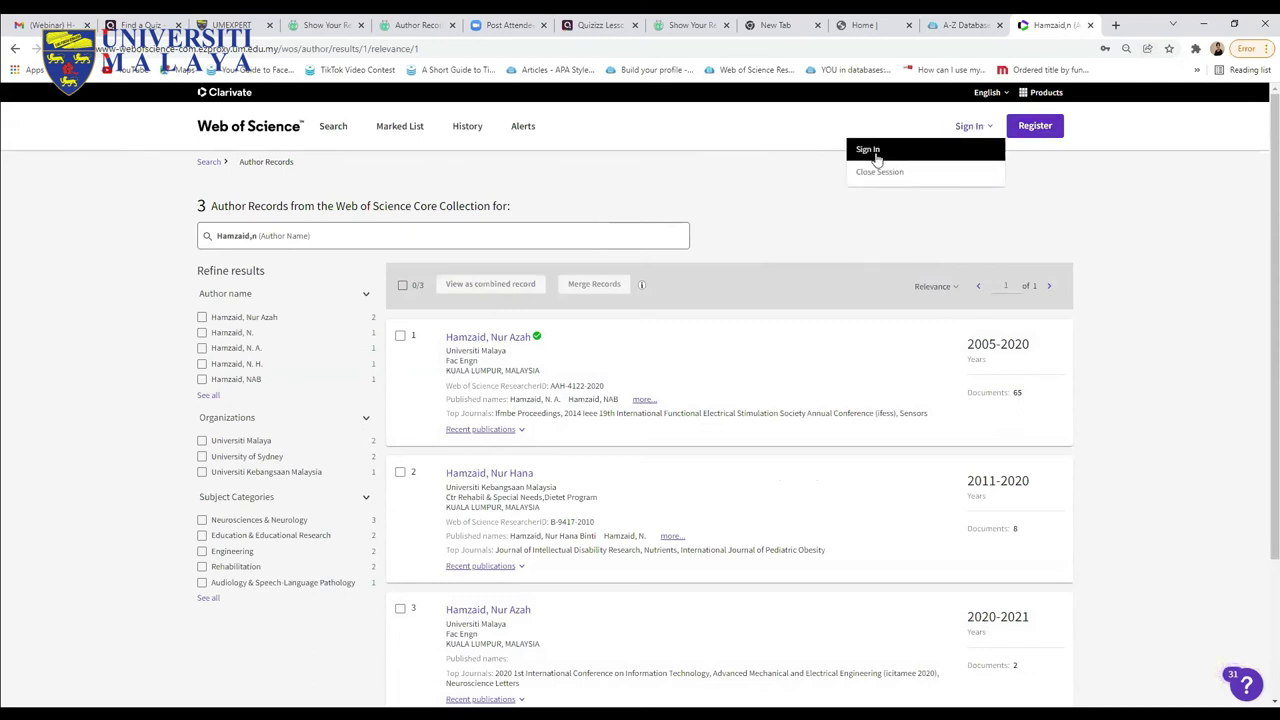
click(870, 151)
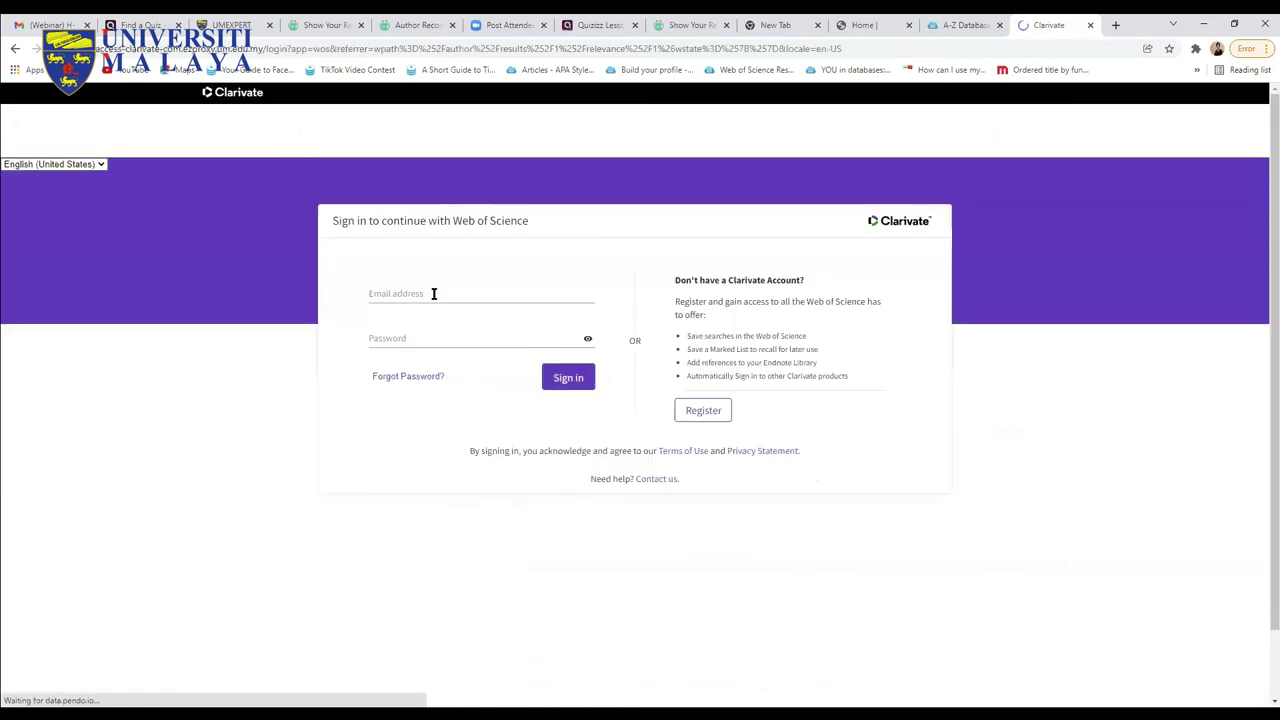
click(433, 293)
click(428, 320)
click(382, 341)
text(•)
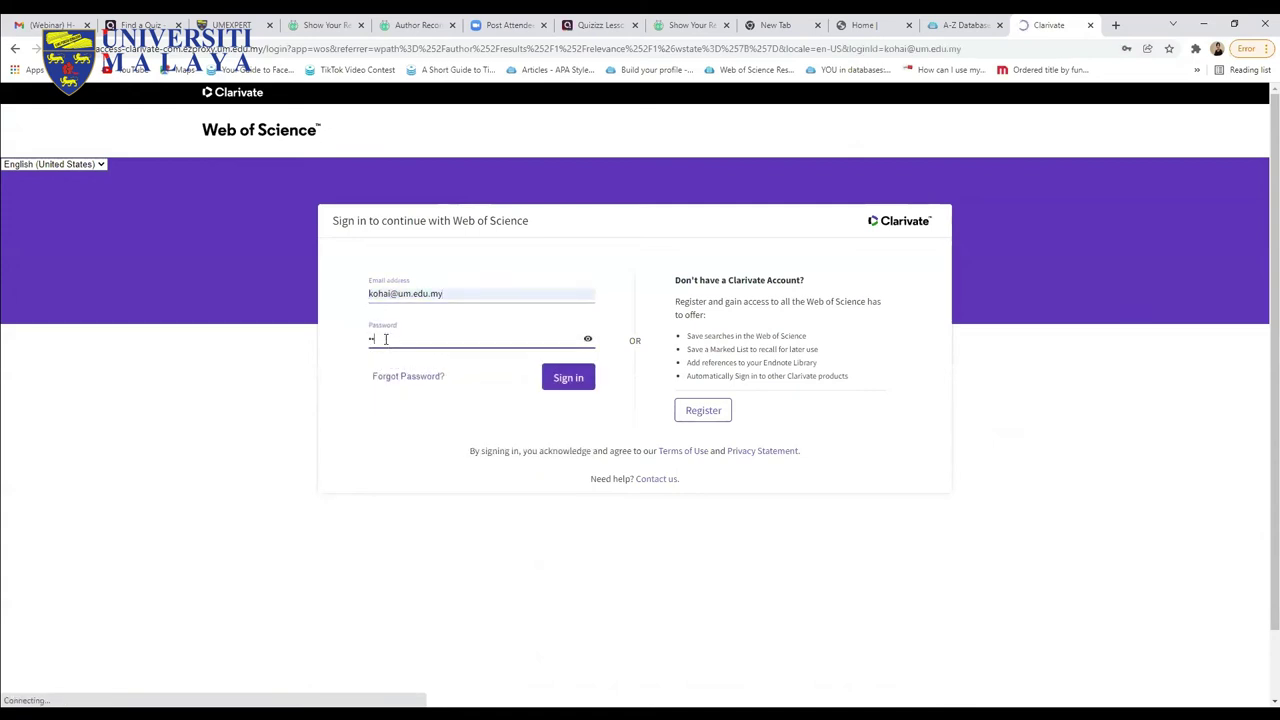
text(••••••••)
click(572, 377)
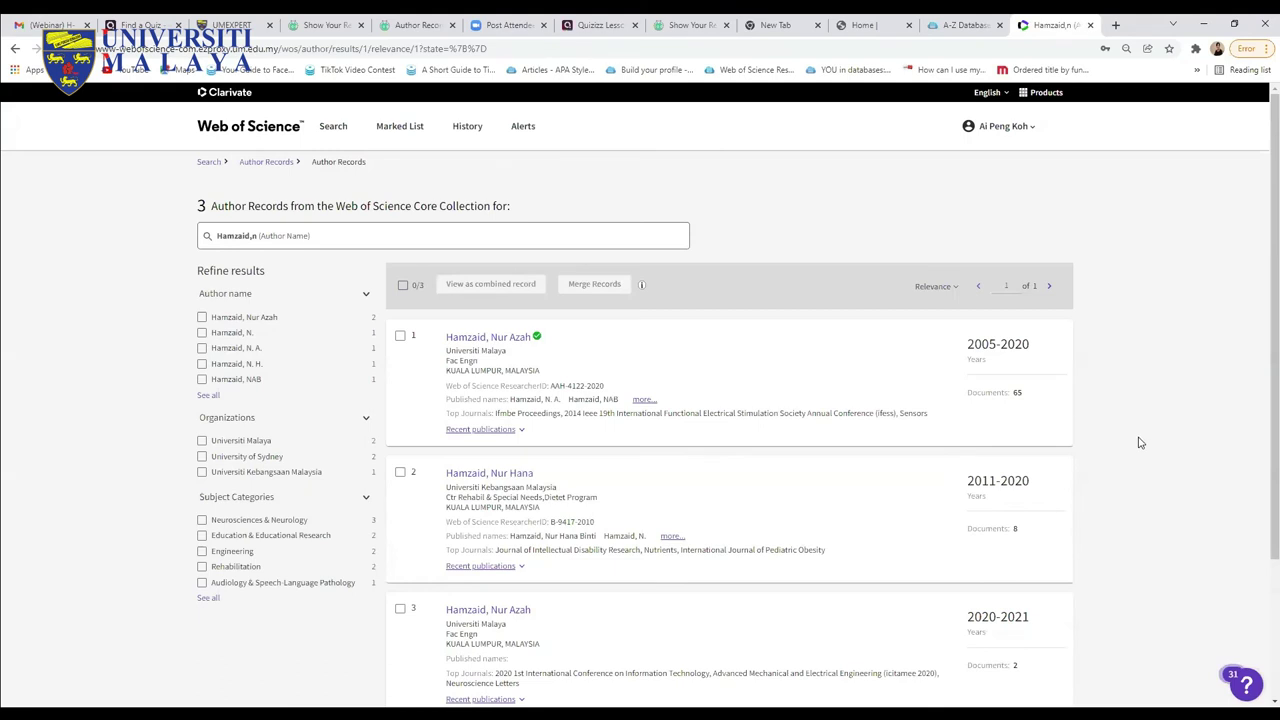
scroll(1140, 437, down, 1)
Combine author records 1 and 3 into one profile and review its 67 publications
click(400, 270)
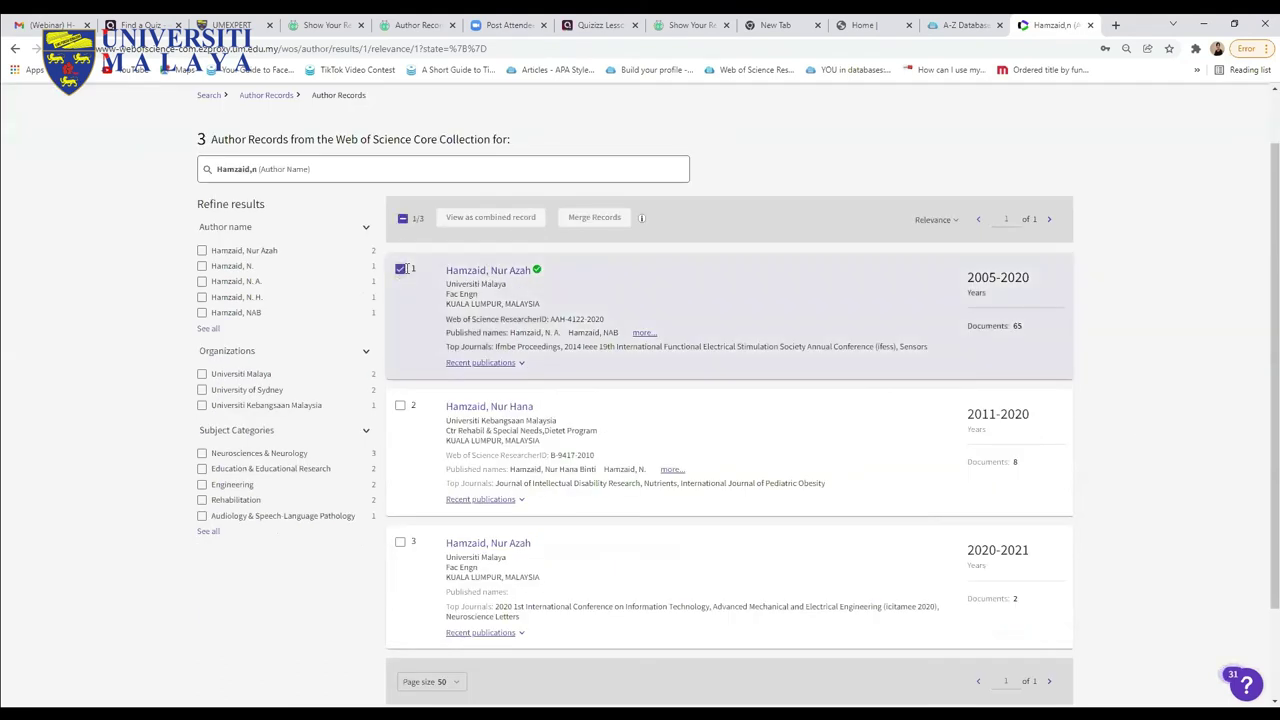
click(400, 544)
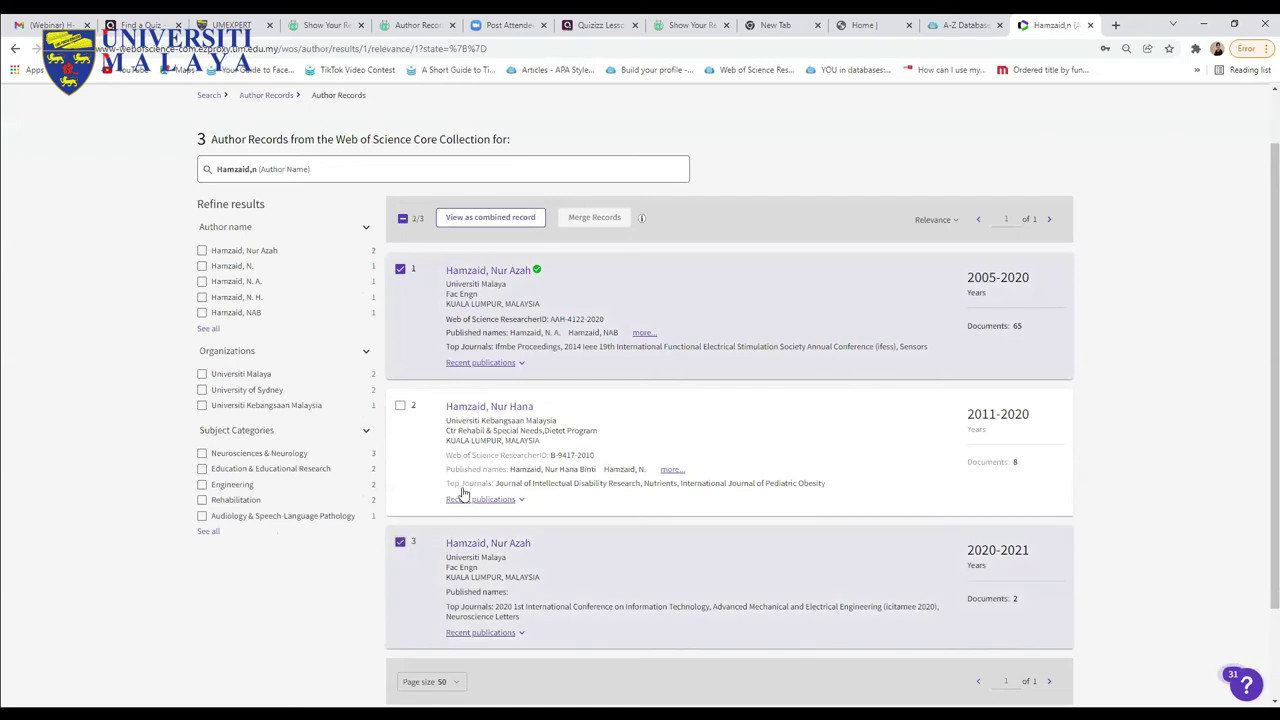
click(506, 219)
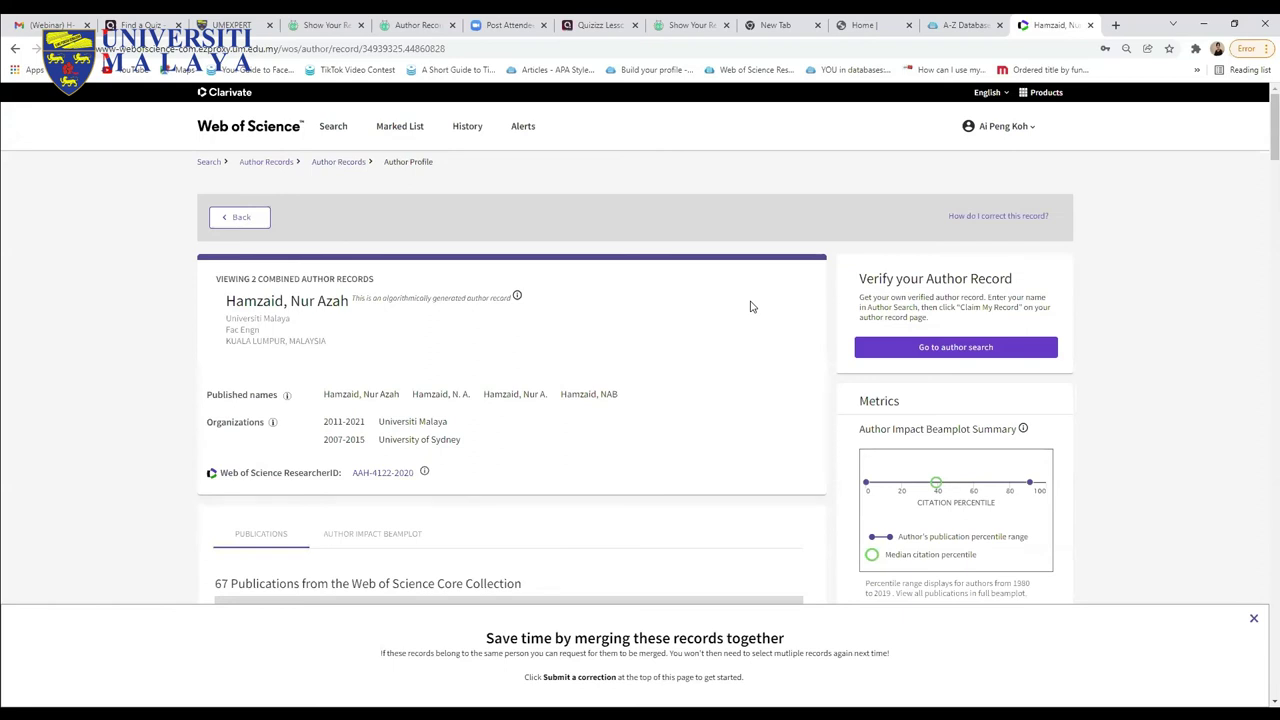
scroll(1260, 387, down, 2)
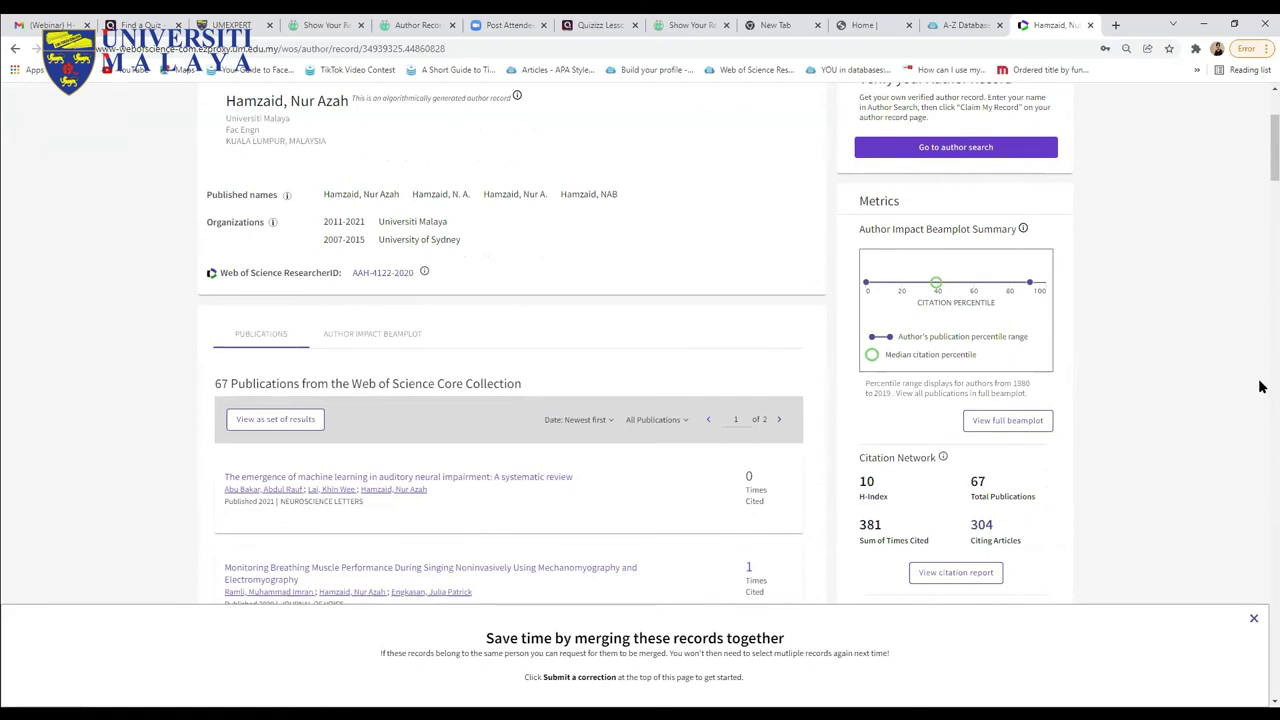
scroll(1260, 387, down, 1)
scroll(1260, 387, down, 6)
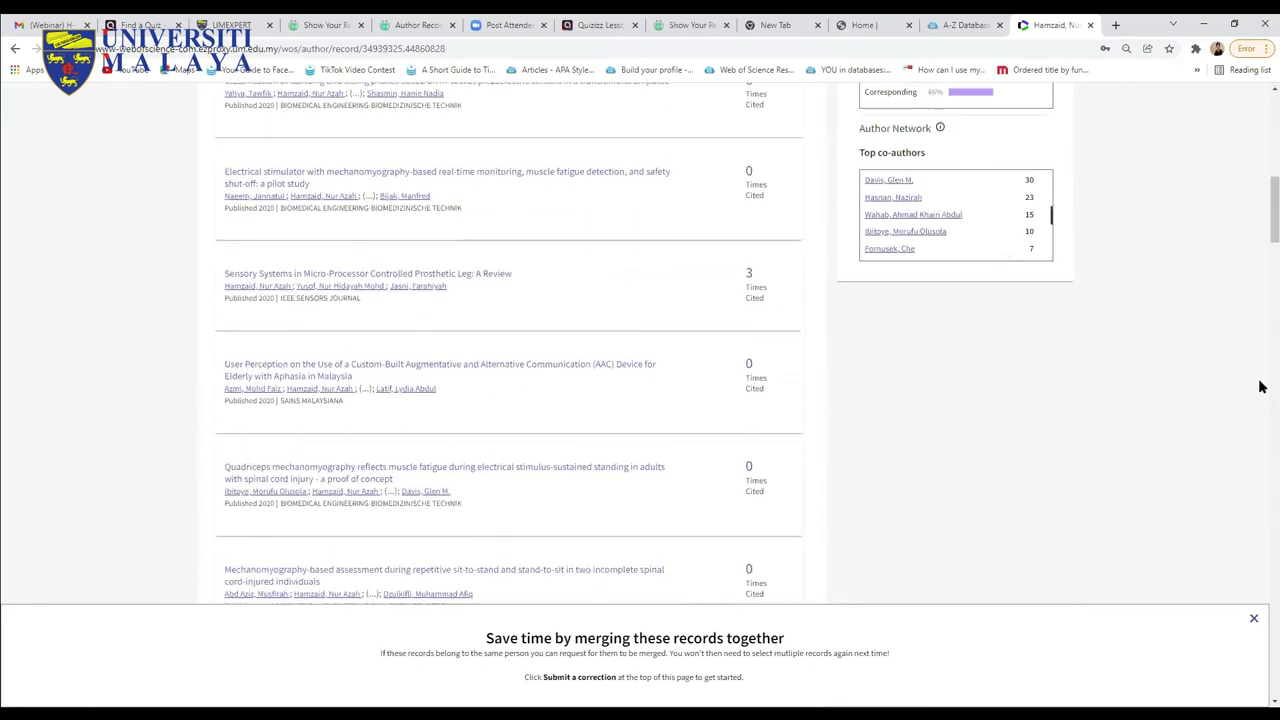
scroll(1260, 387, up, 8)
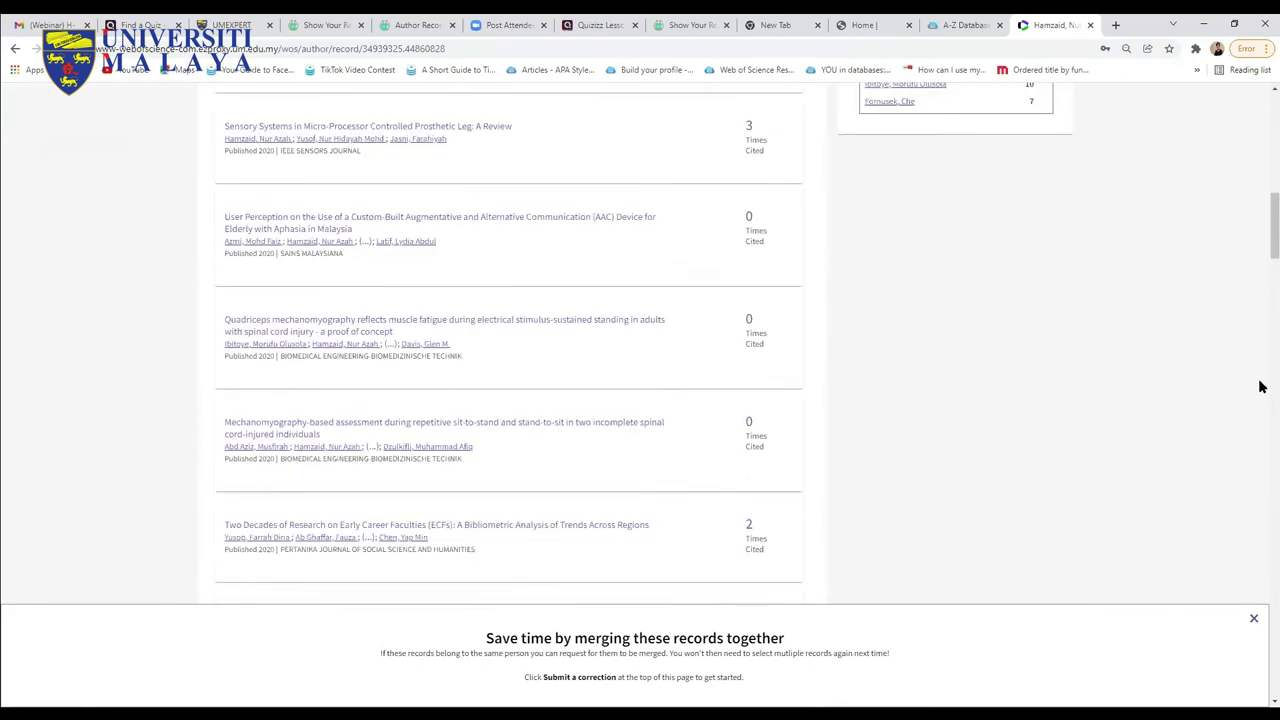
scroll(1257, 380, down, 1)
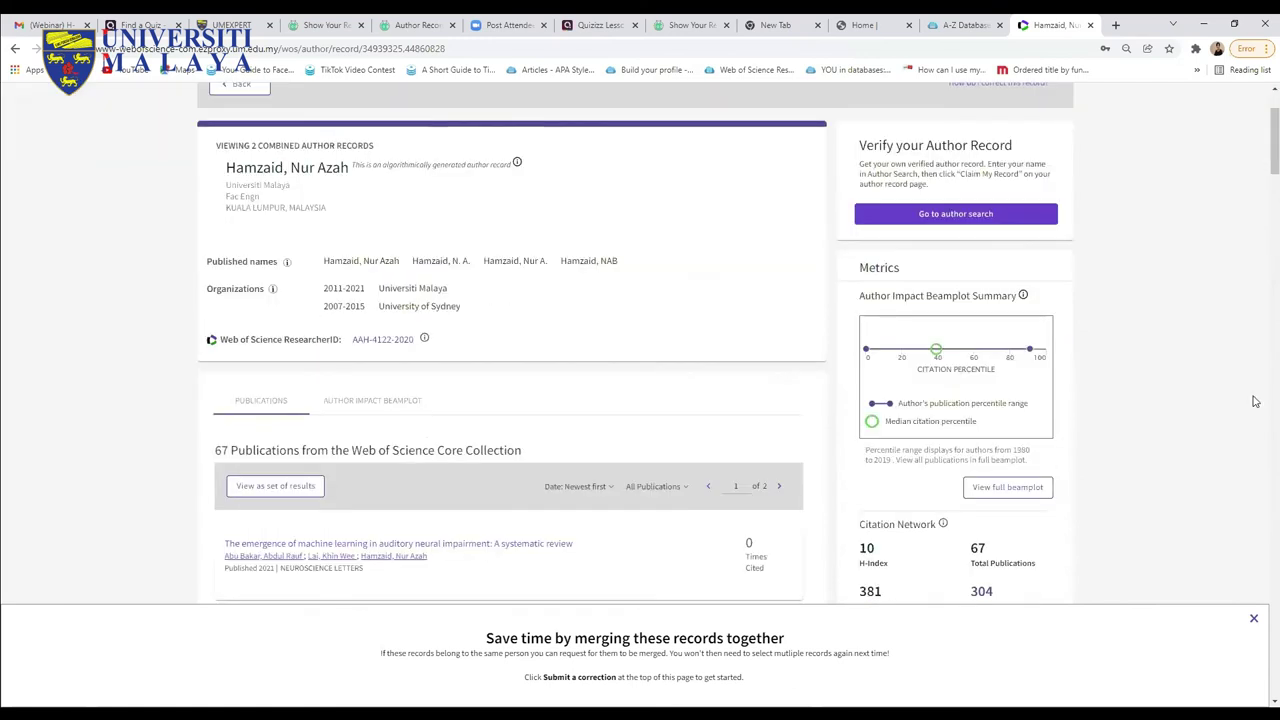
List the profile's publications and refine them to Articles and Review Articles (42 results)
click(268, 487)
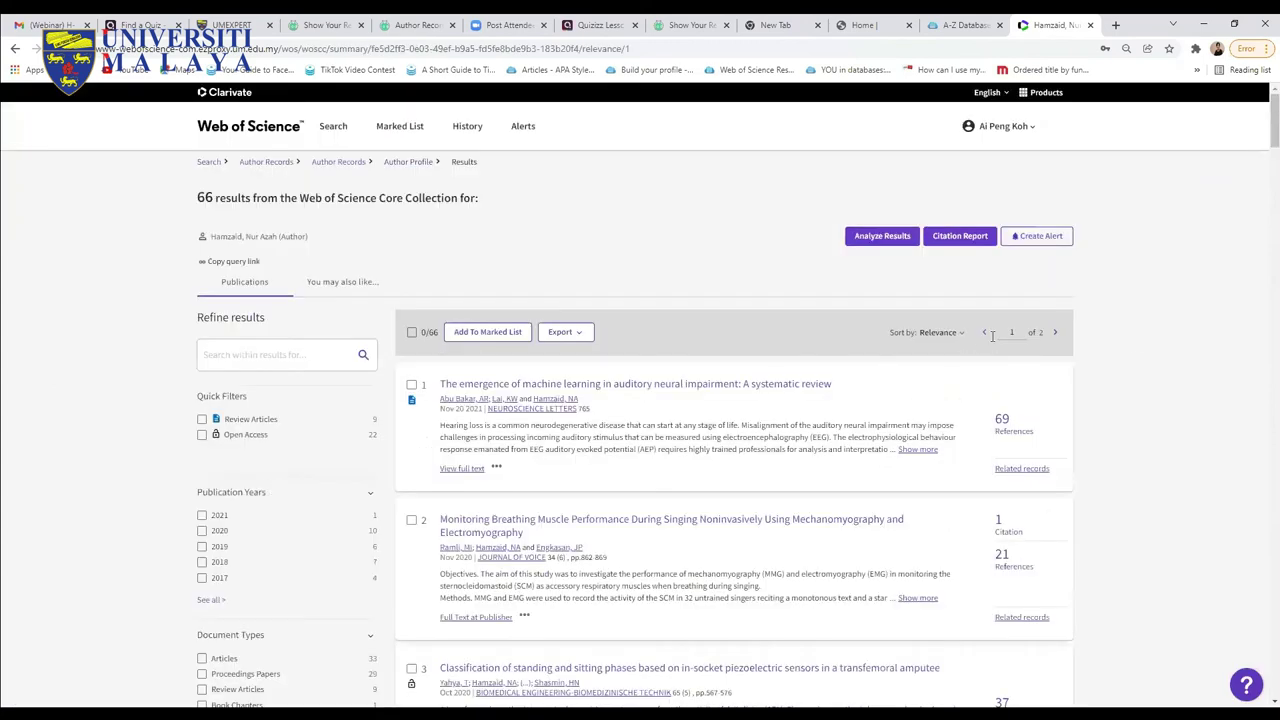
scroll(1177, 340, down, 1)
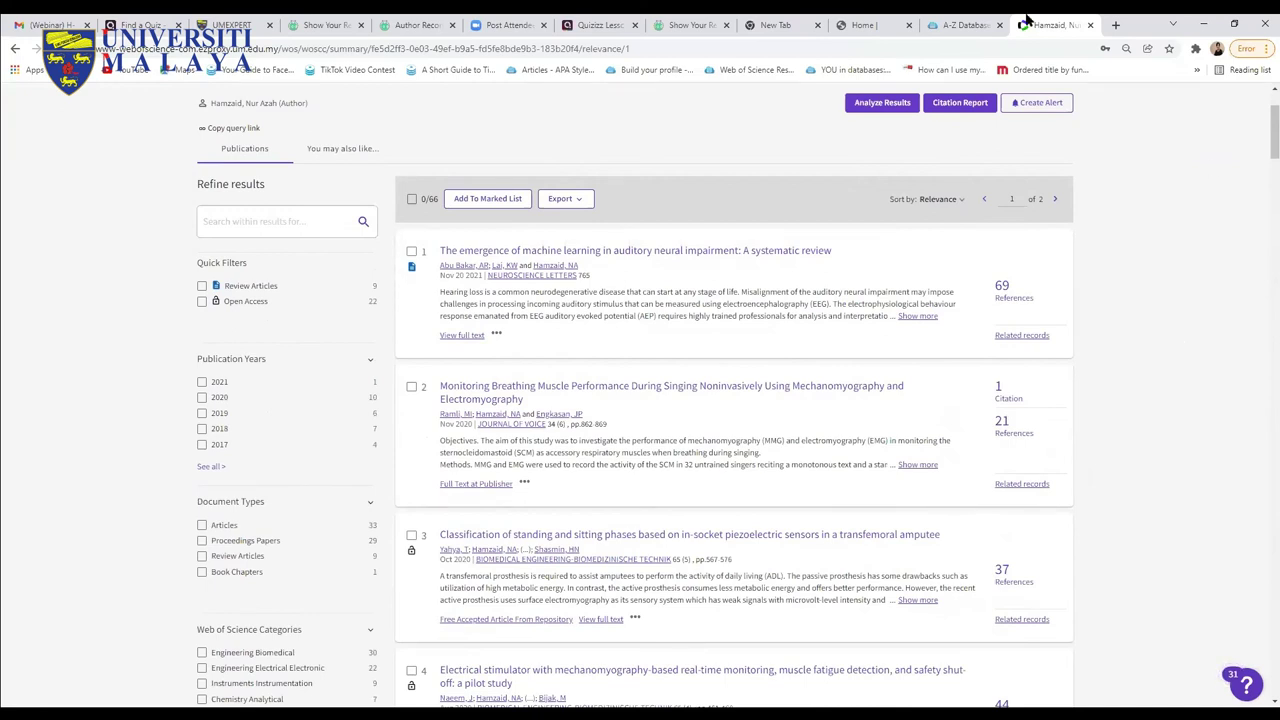
click(202, 526)
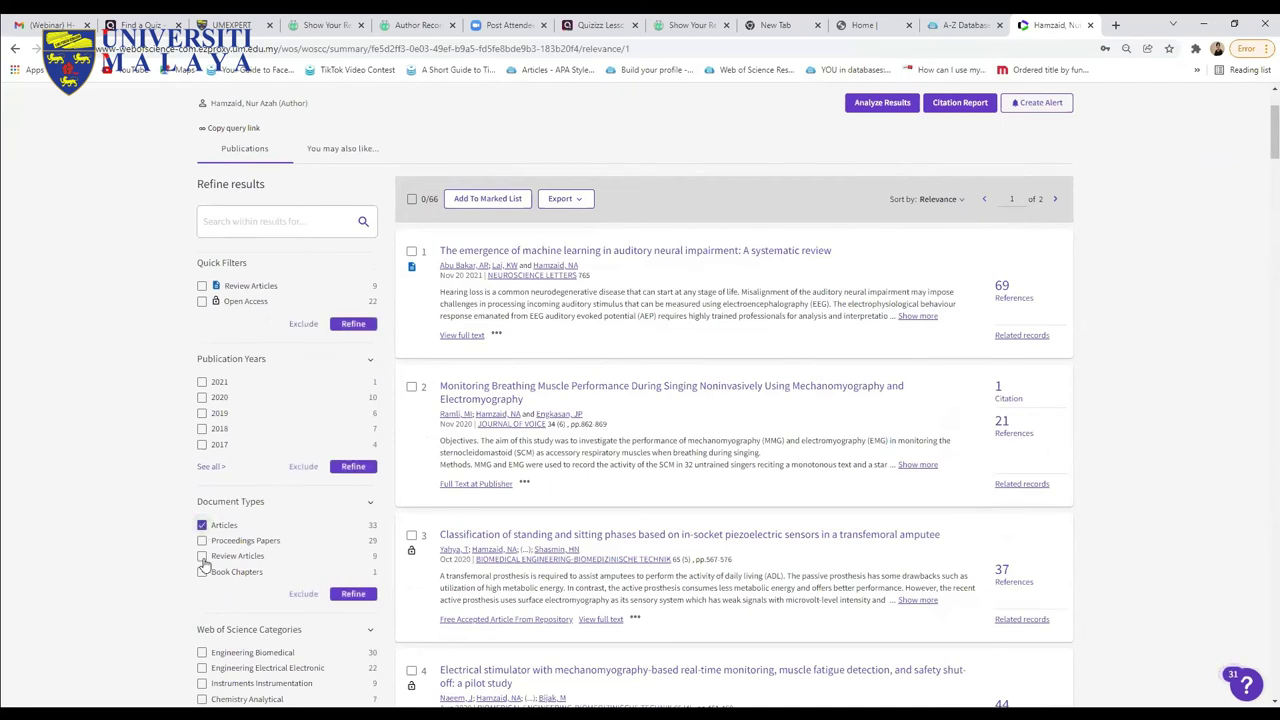
click(202, 557)
scroll(250, 520, down, 1)
scroll(340, 470, down, 1)
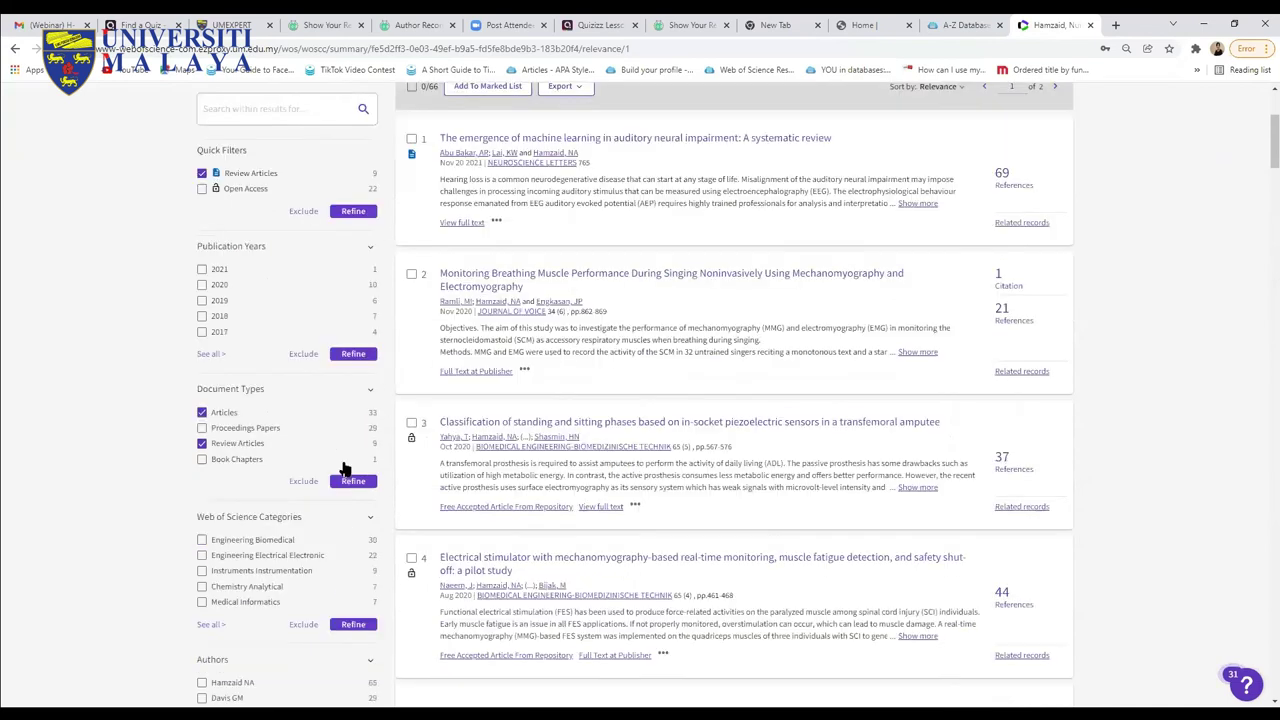
click(350, 481)
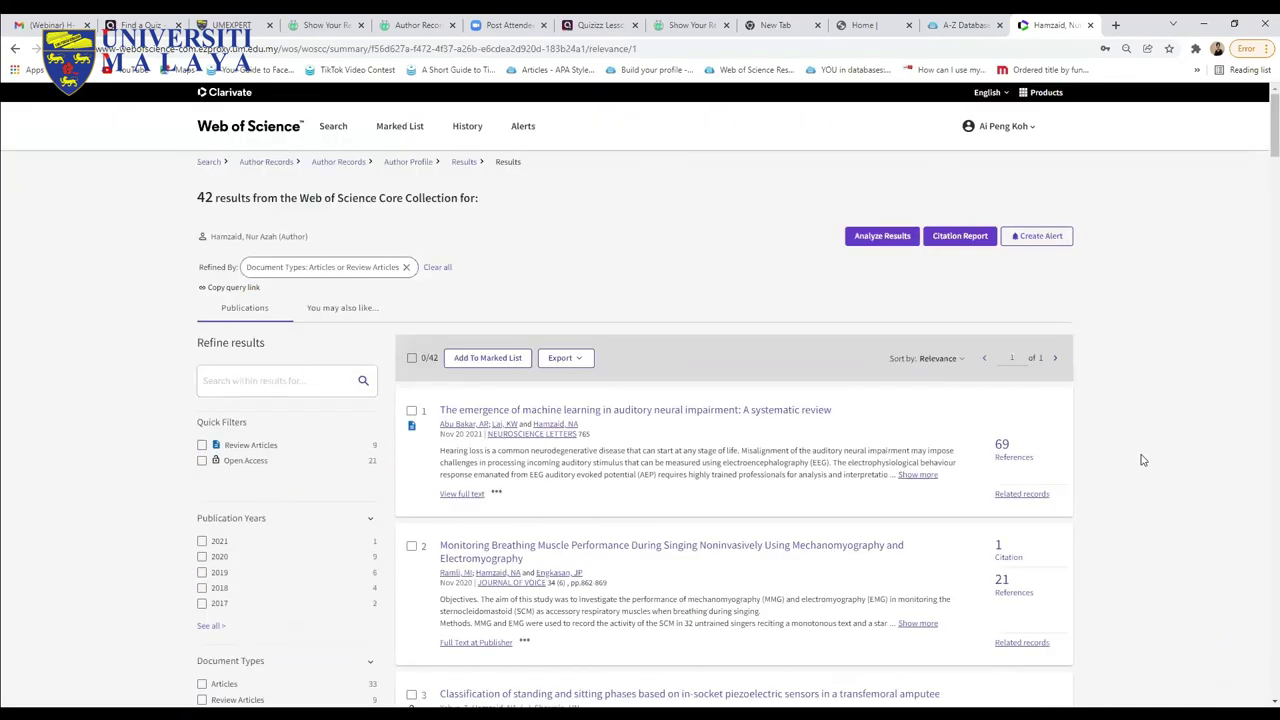
Generate the citation report for the 42 publications and show the Products menu
click(955, 240)
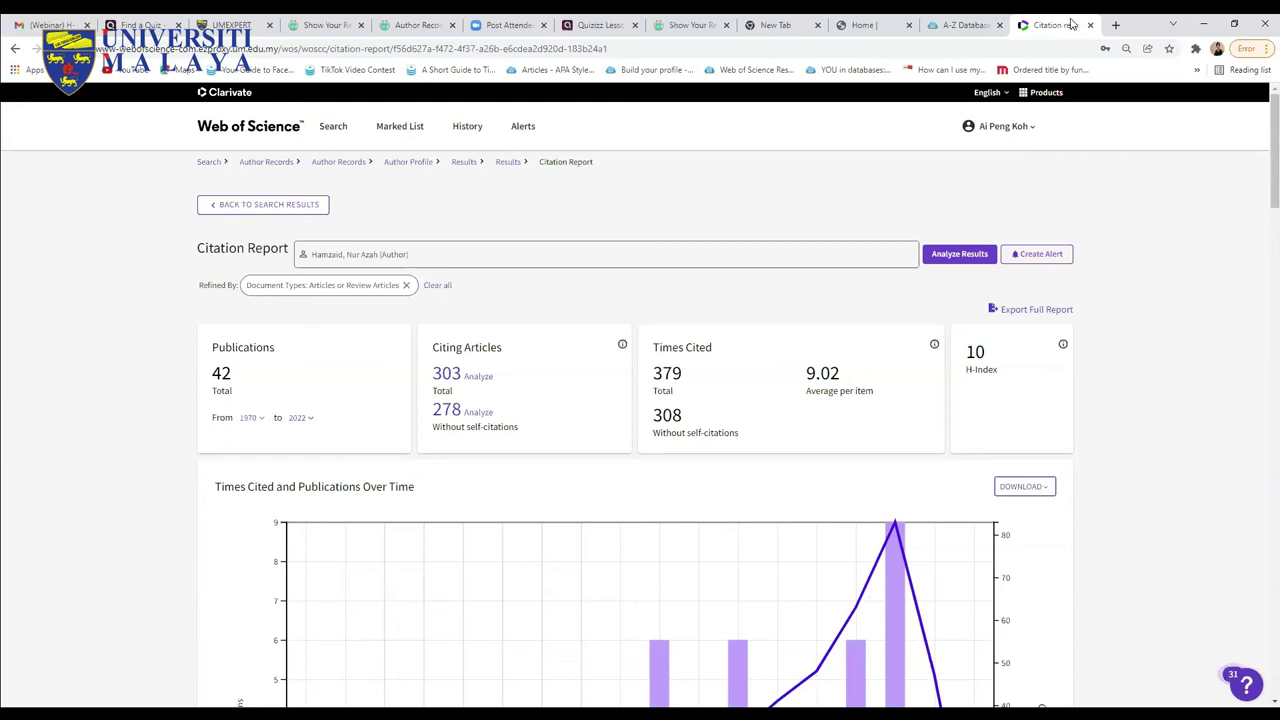
click(1035, 93)
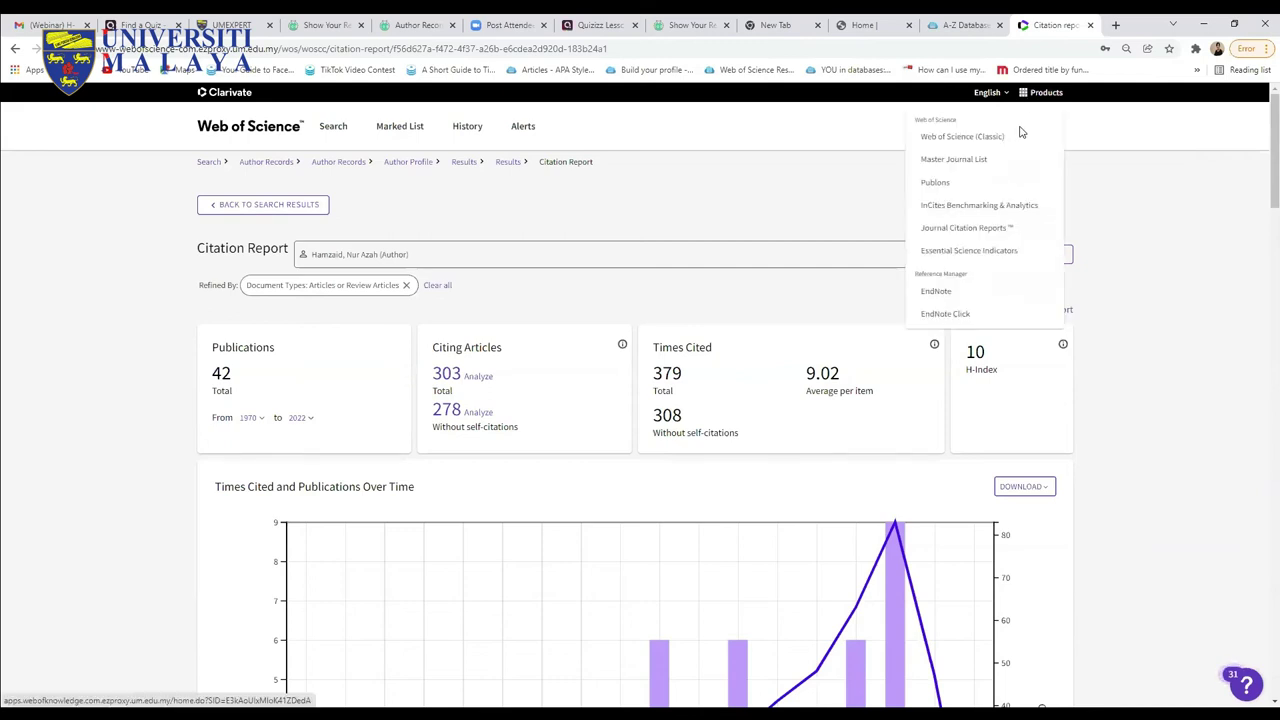
Launch Journal Citation Reports from the Products menu in a new tab
click(965, 229)
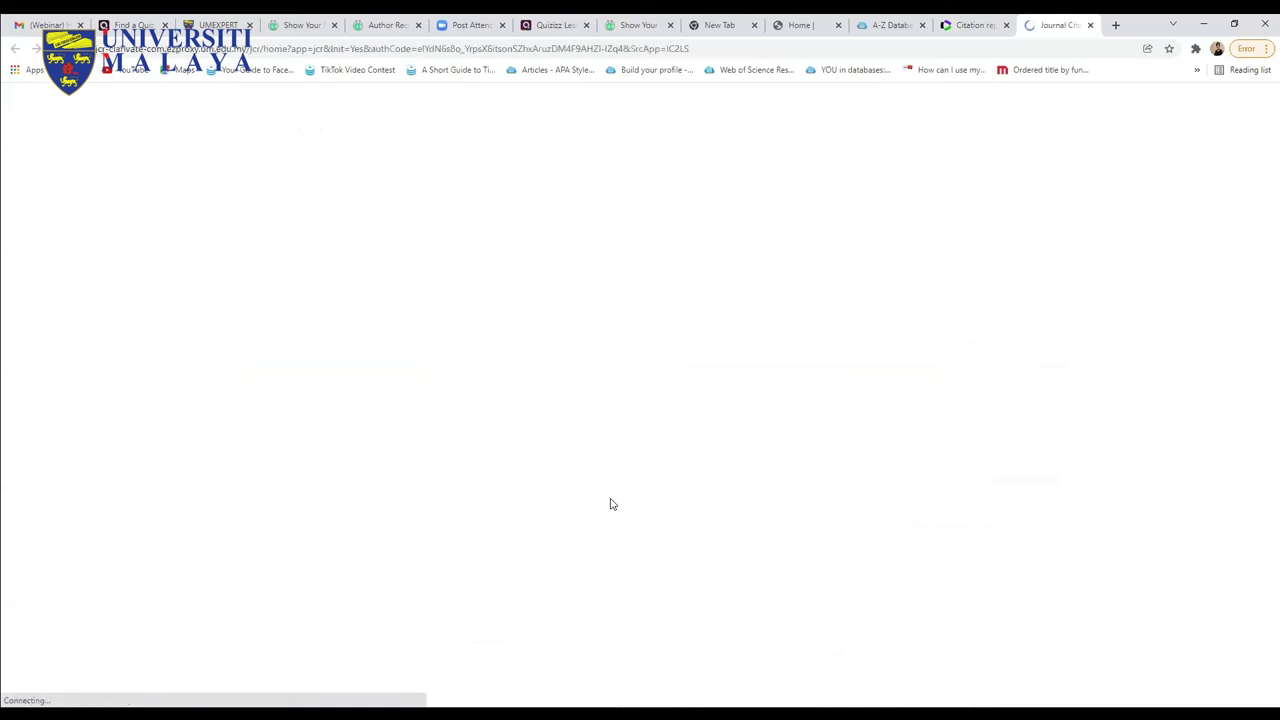
Browse all journals and drop the JCR Year 2020 and ENGINEERING, BIOMEDICAL filters, keeping SCIE only
scroll(754, 526, down, 1)
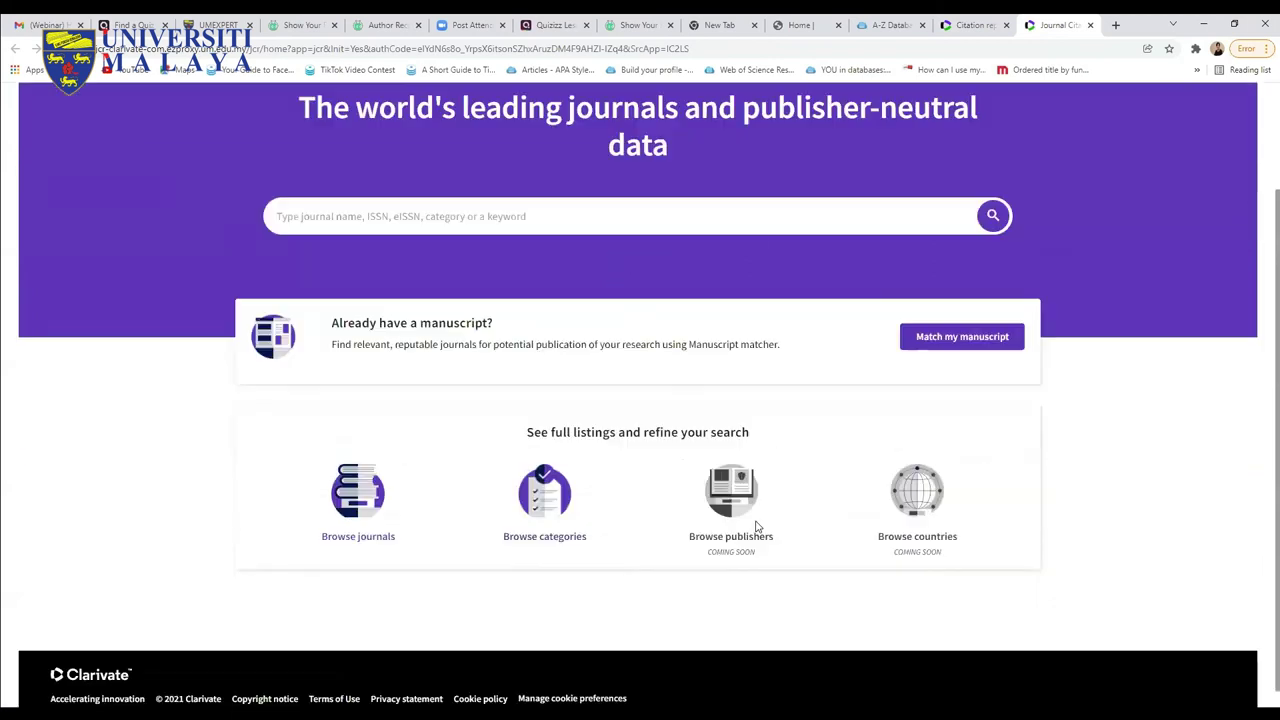
click(372, 543)
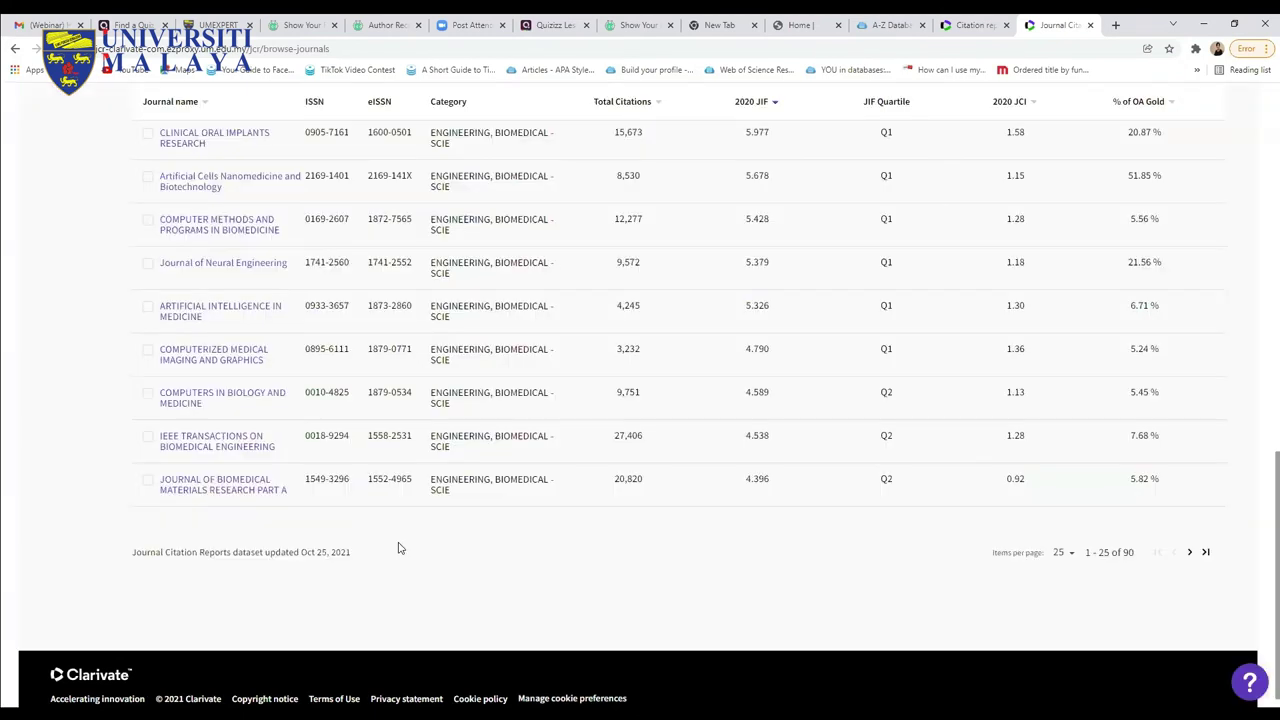
scroll(560, 568, up, 15)
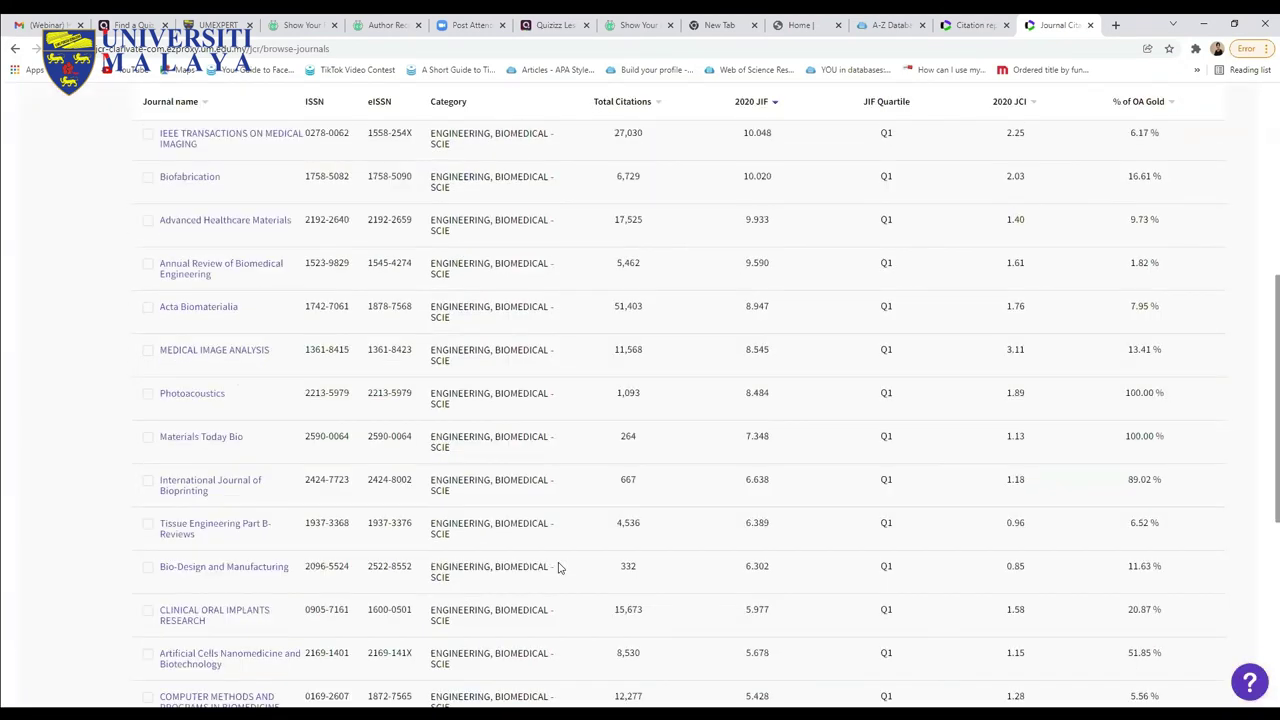
click(408, 332)
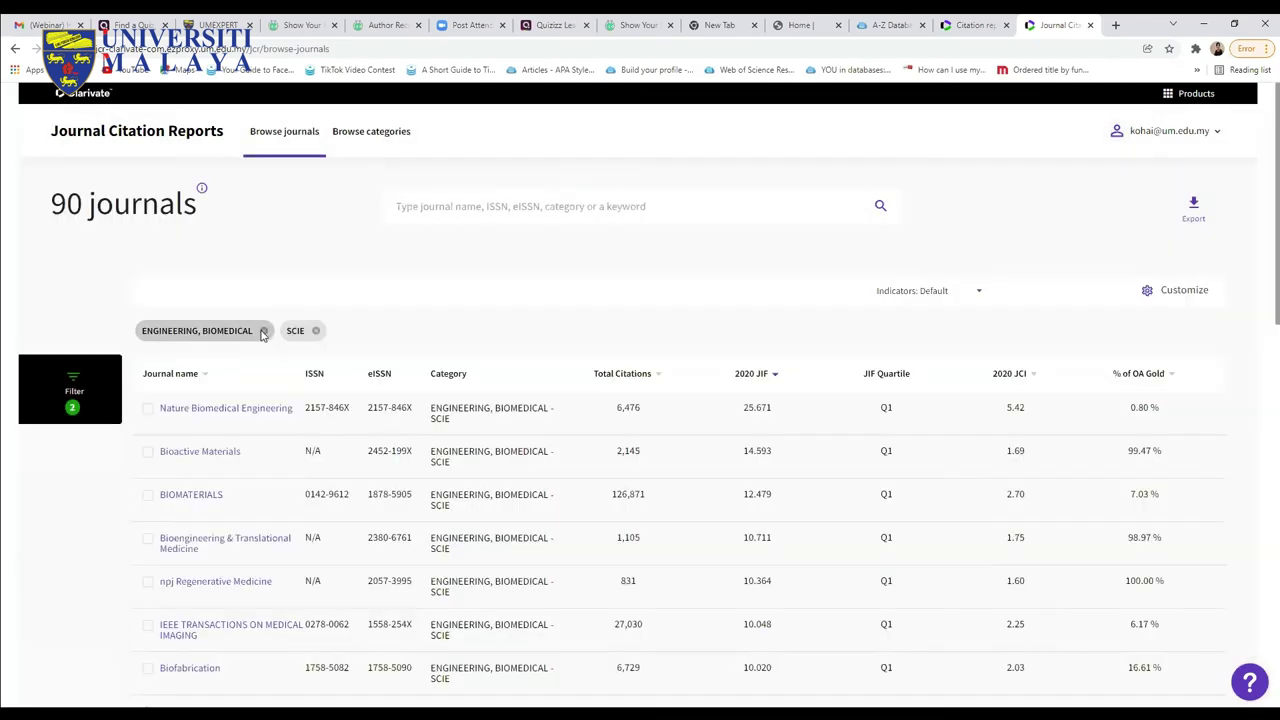
click(263, 333)
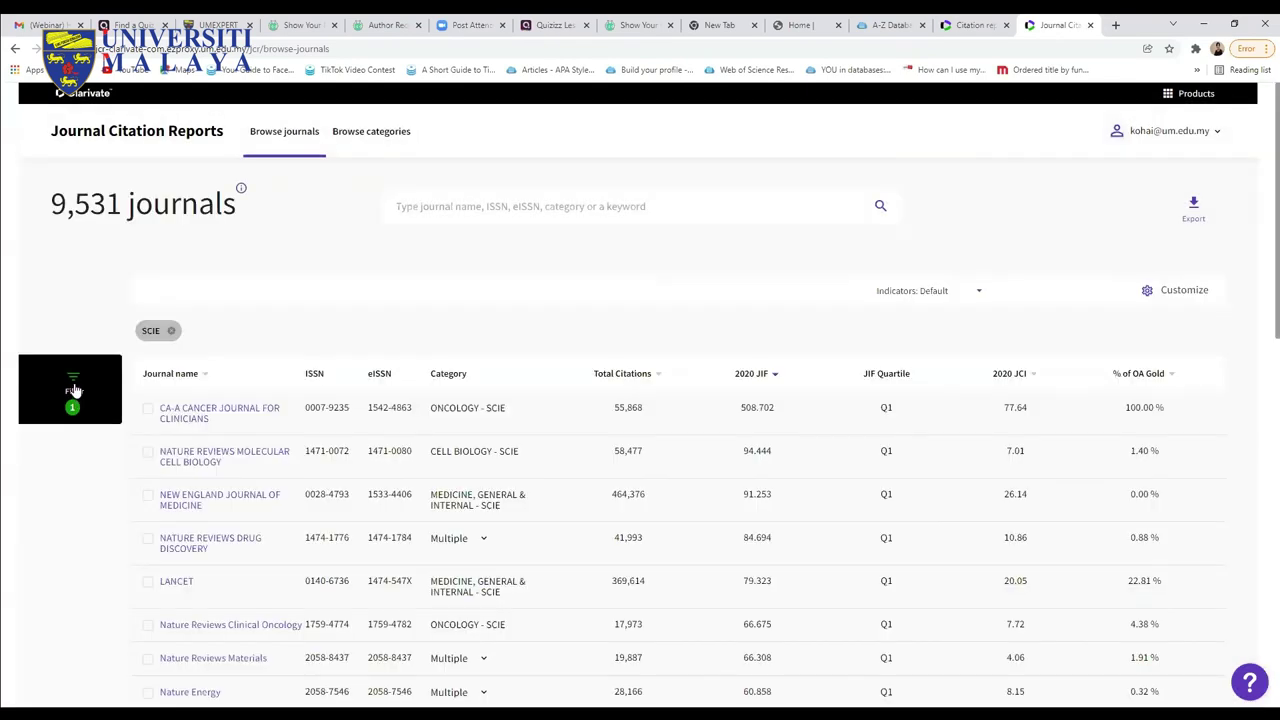
Remove the SCIE filter and add CLINICAL BIOMECHANICS to the Journals filter via 'clinical biom'
click(171, 331)
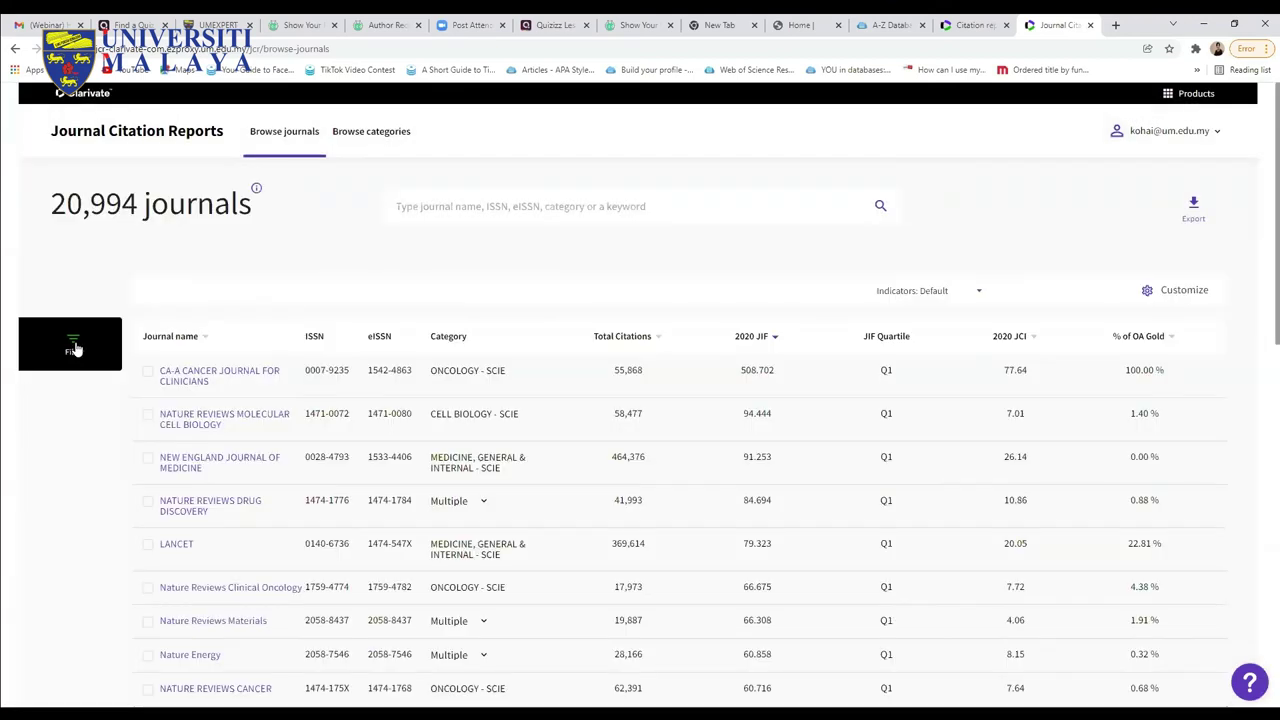
click(74, 345)
click(270, 398)
click(386, 398)
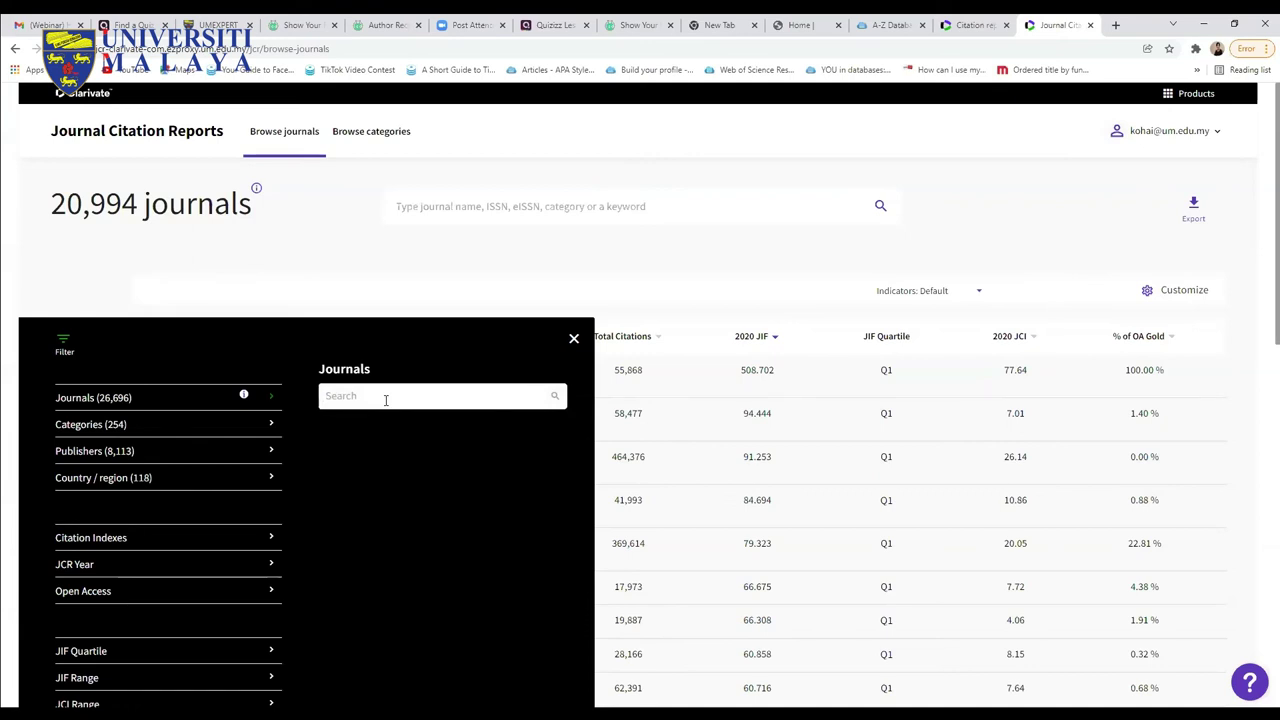
text(clini)
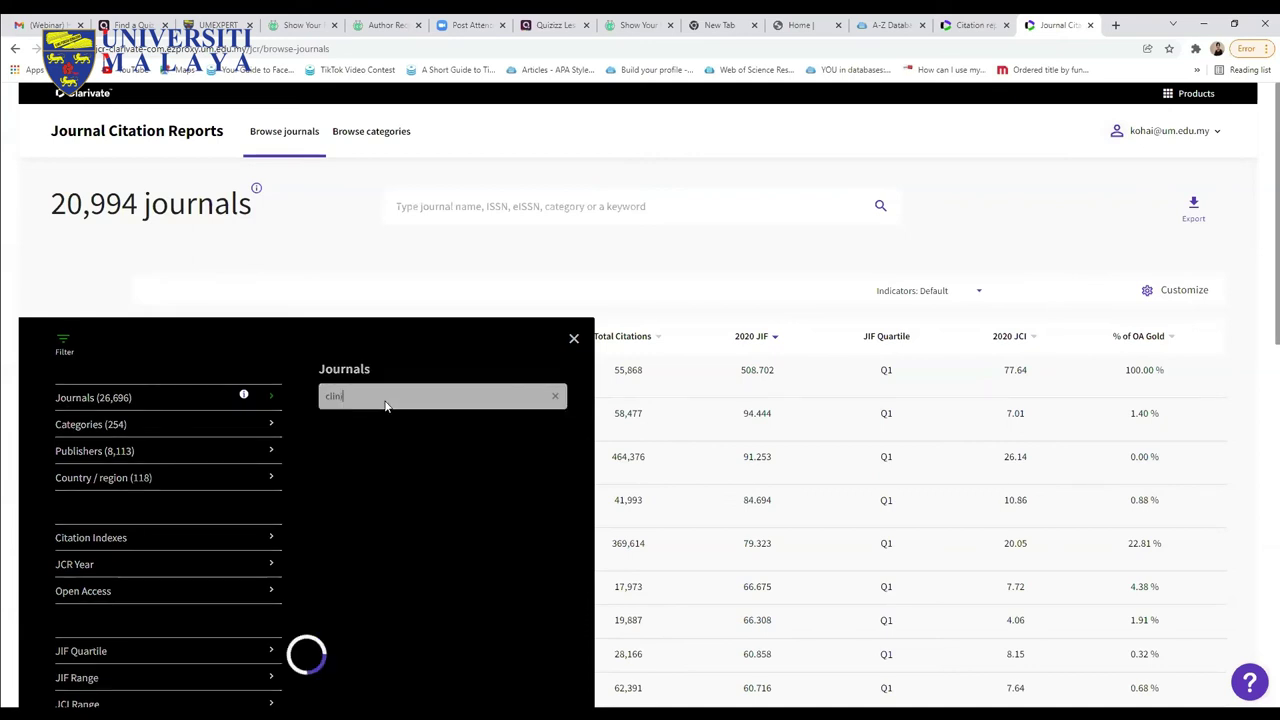
text(cal biom)
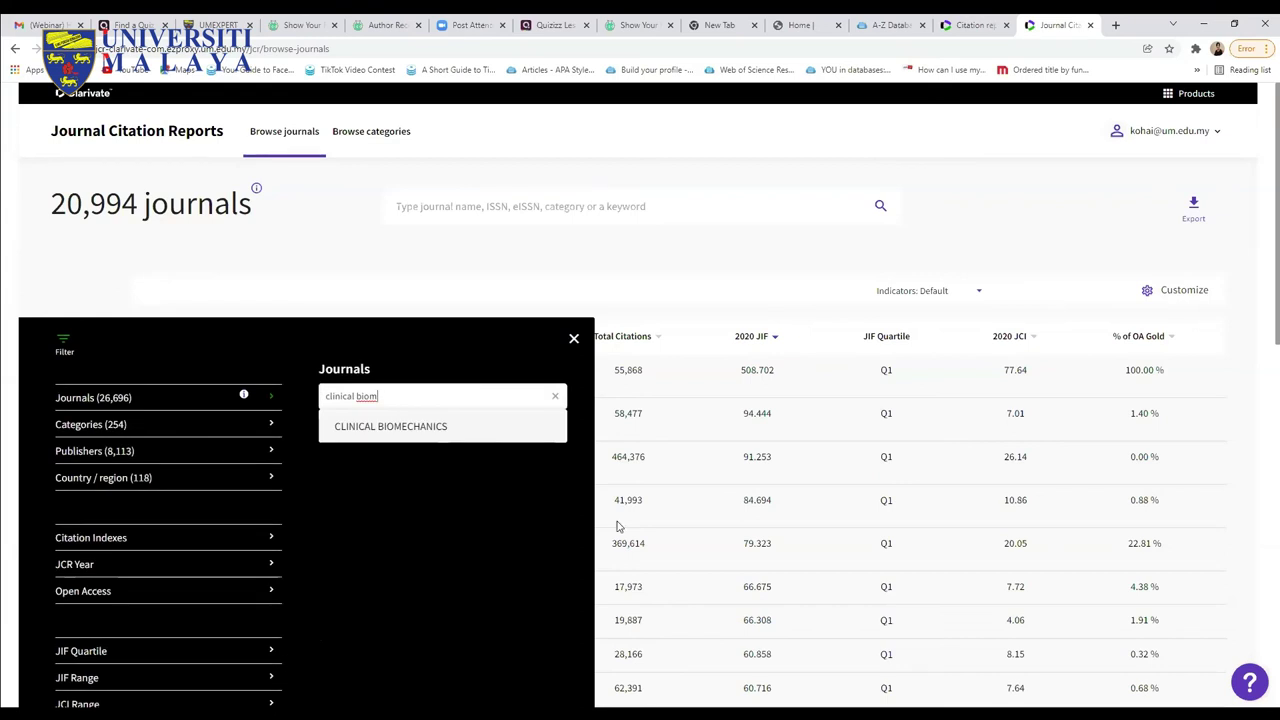
click(438, 428)
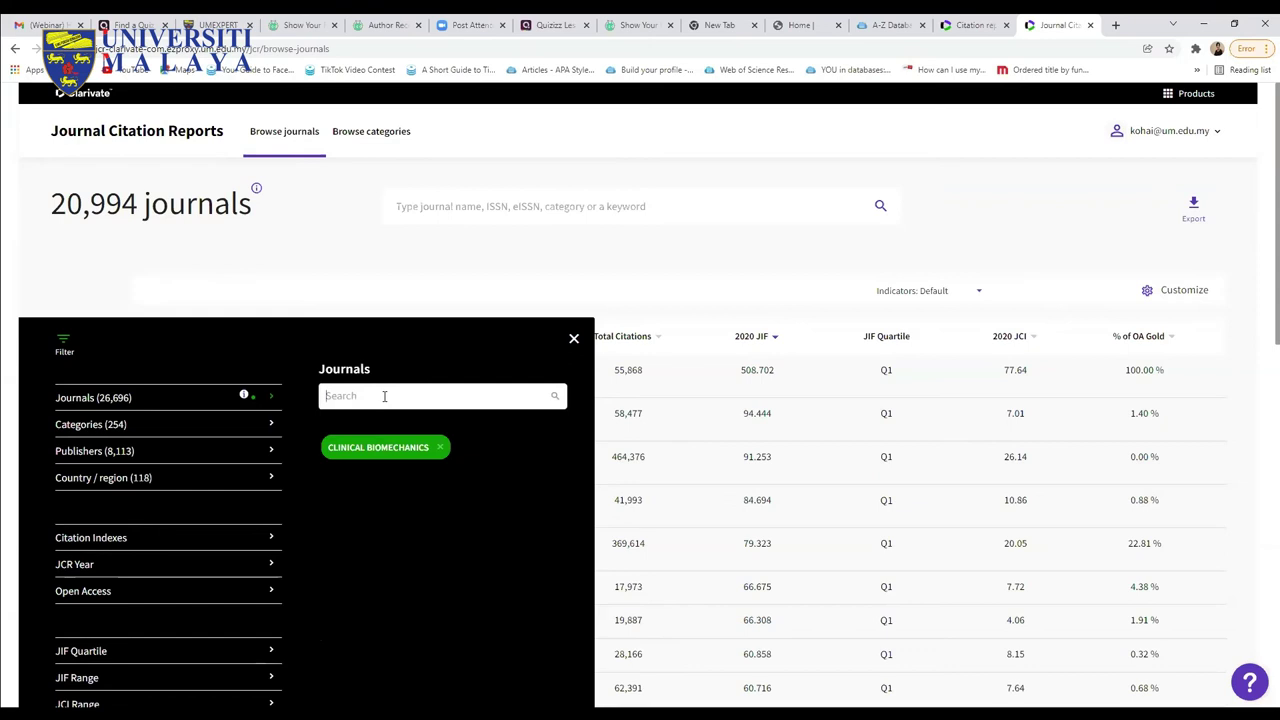
Add PLoS One, CELL and LANCET to the Journals filter
text(plos)
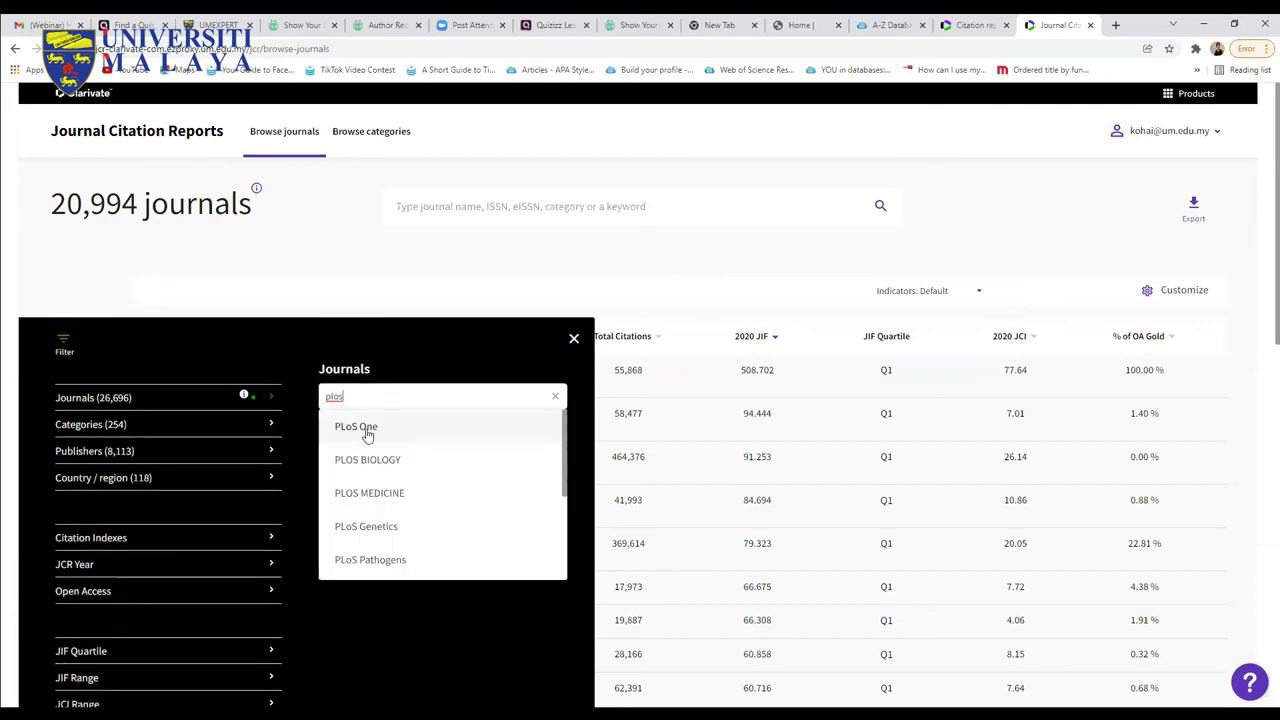
click(366, 432)
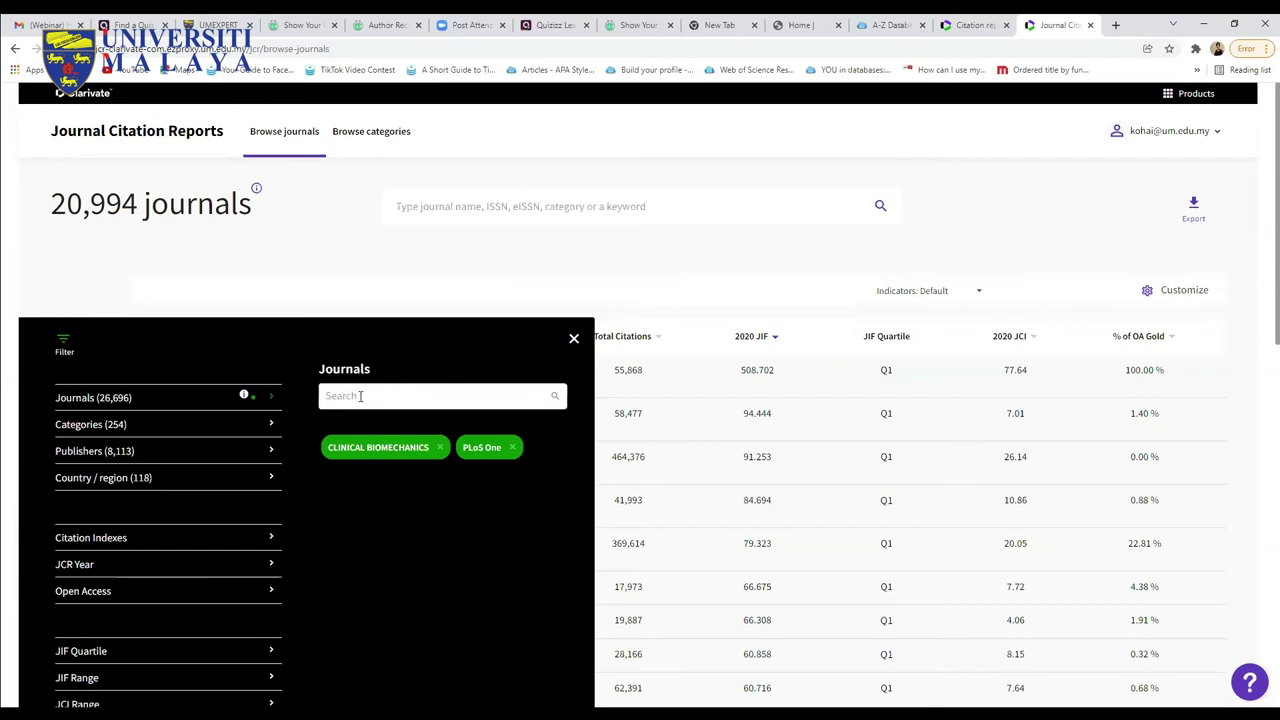
text(cell)
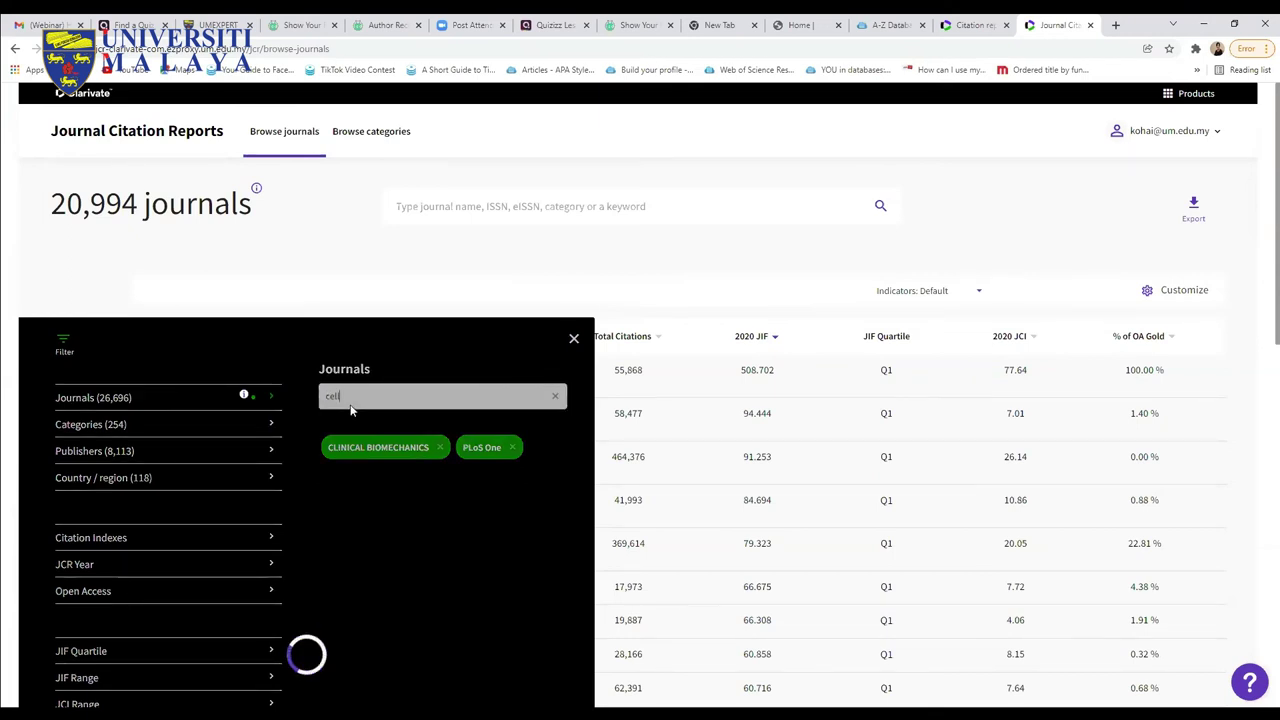
click(345, 427)
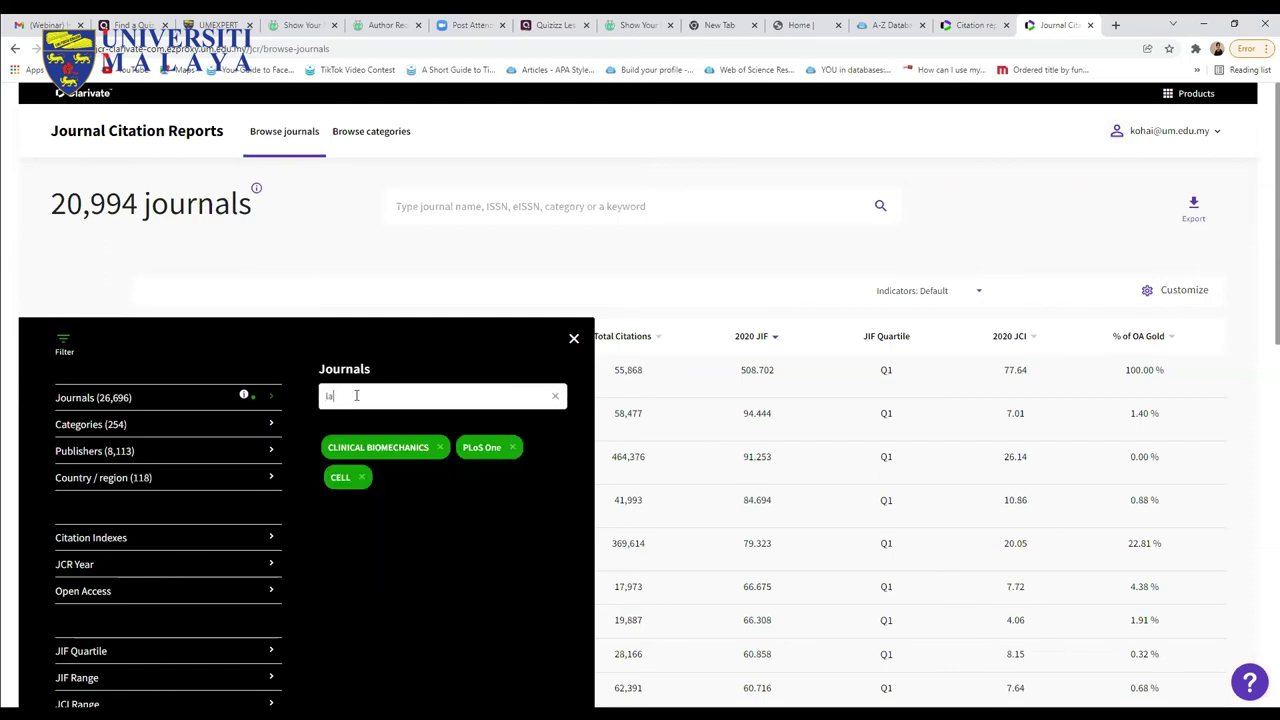
text(lancet)
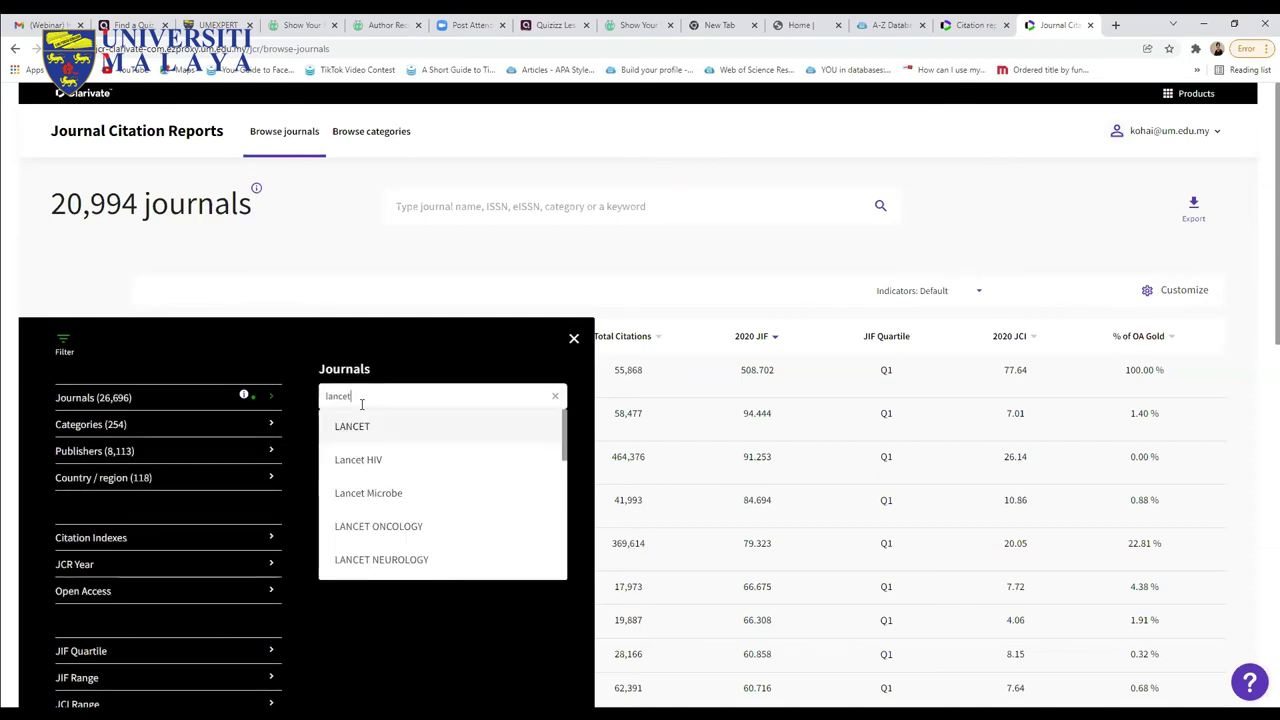
click(362, 430)
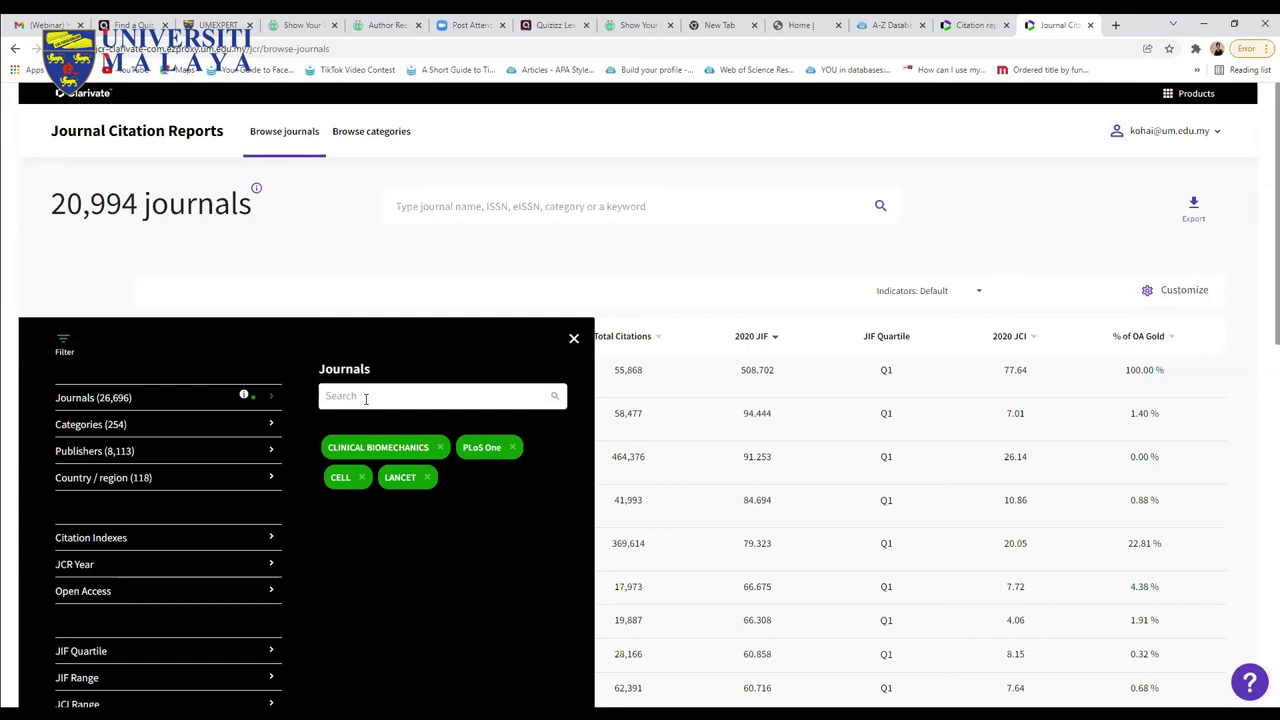
Add Malaysian Journal of Library & Information Science, COMPUTERS IN BIOLOGY AND MEDICINE and Sains Malaysiana to the filter
click(366, 398)
text(malaysian)
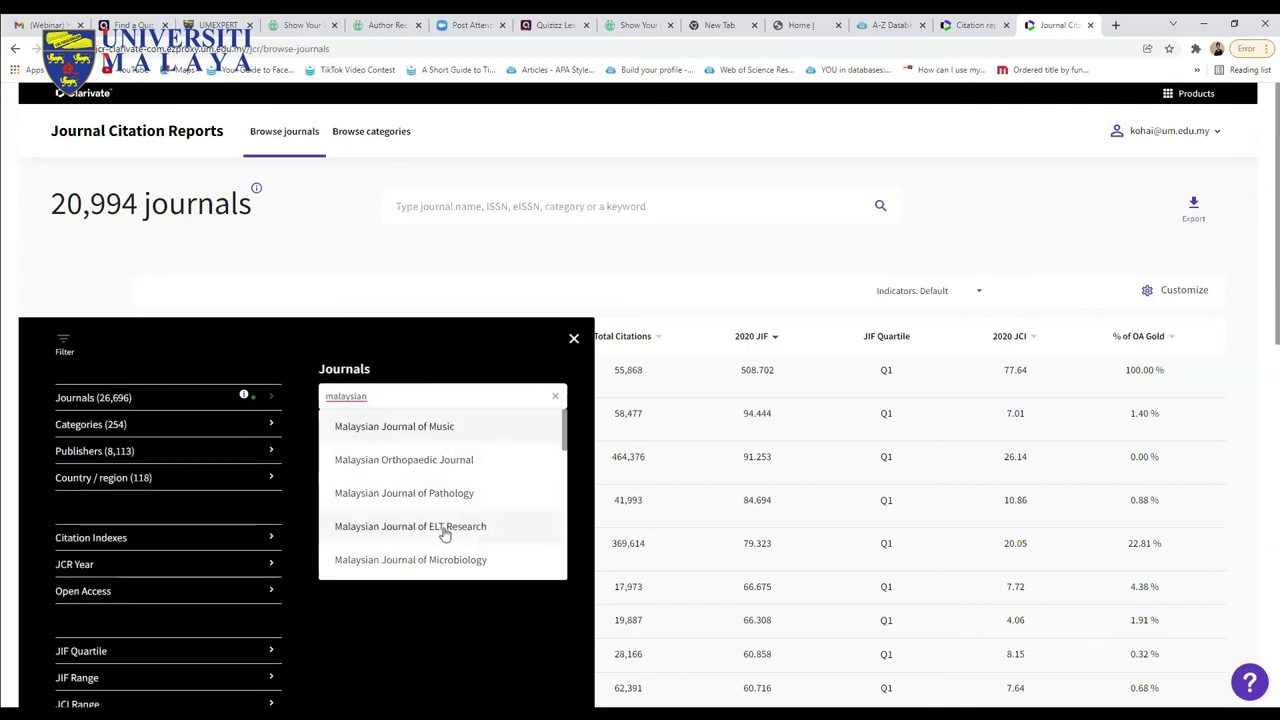
drag(566, 429, 564, 481)
scroll(484, 510, down, 1)
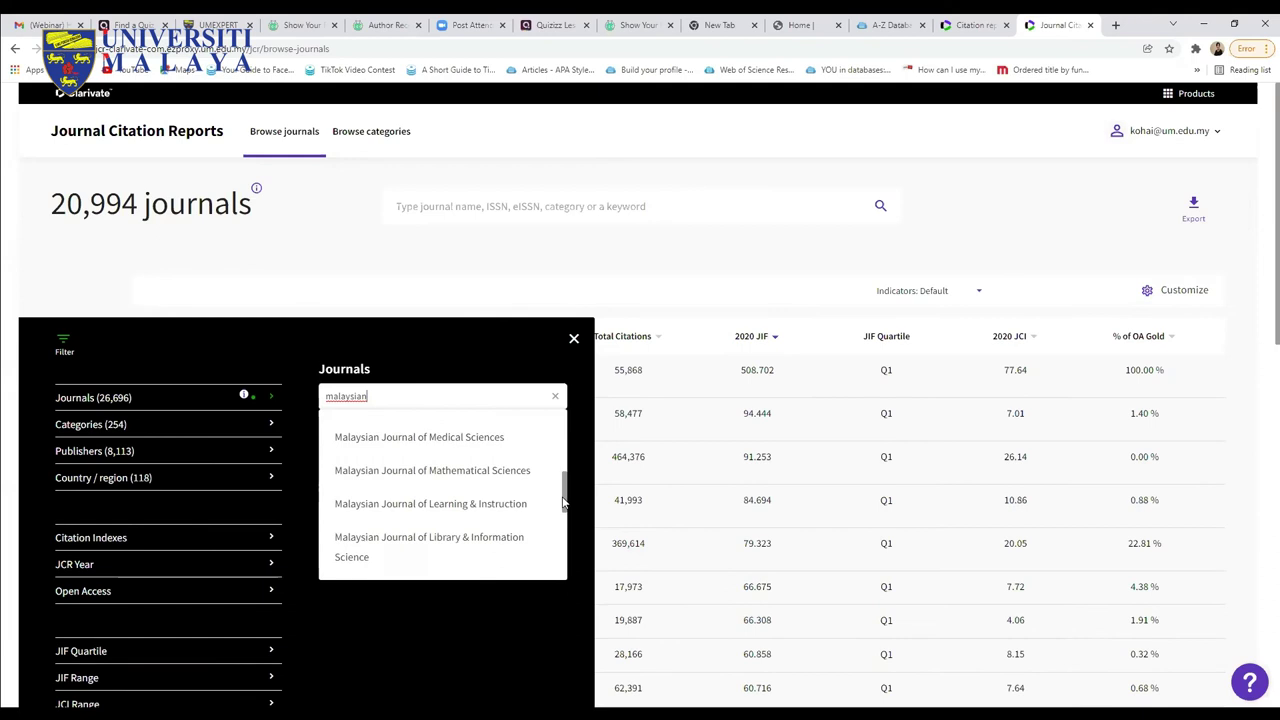
click(484, 514)
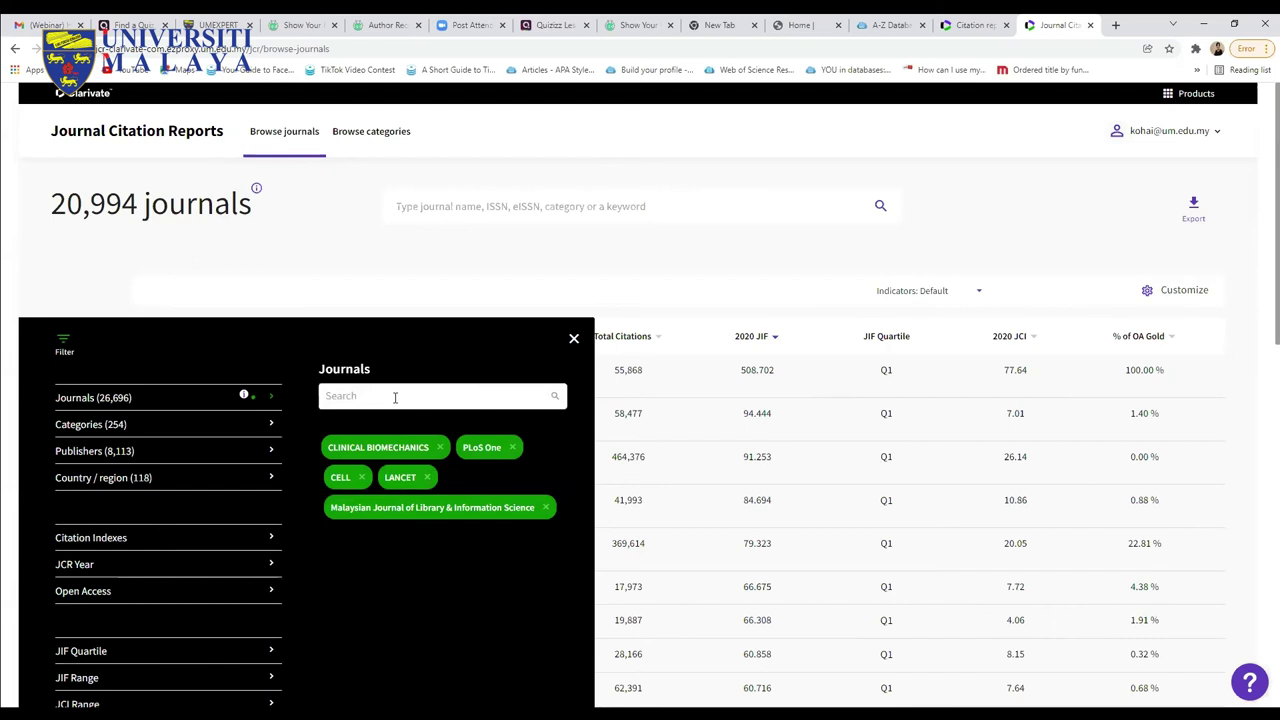
text(computer)
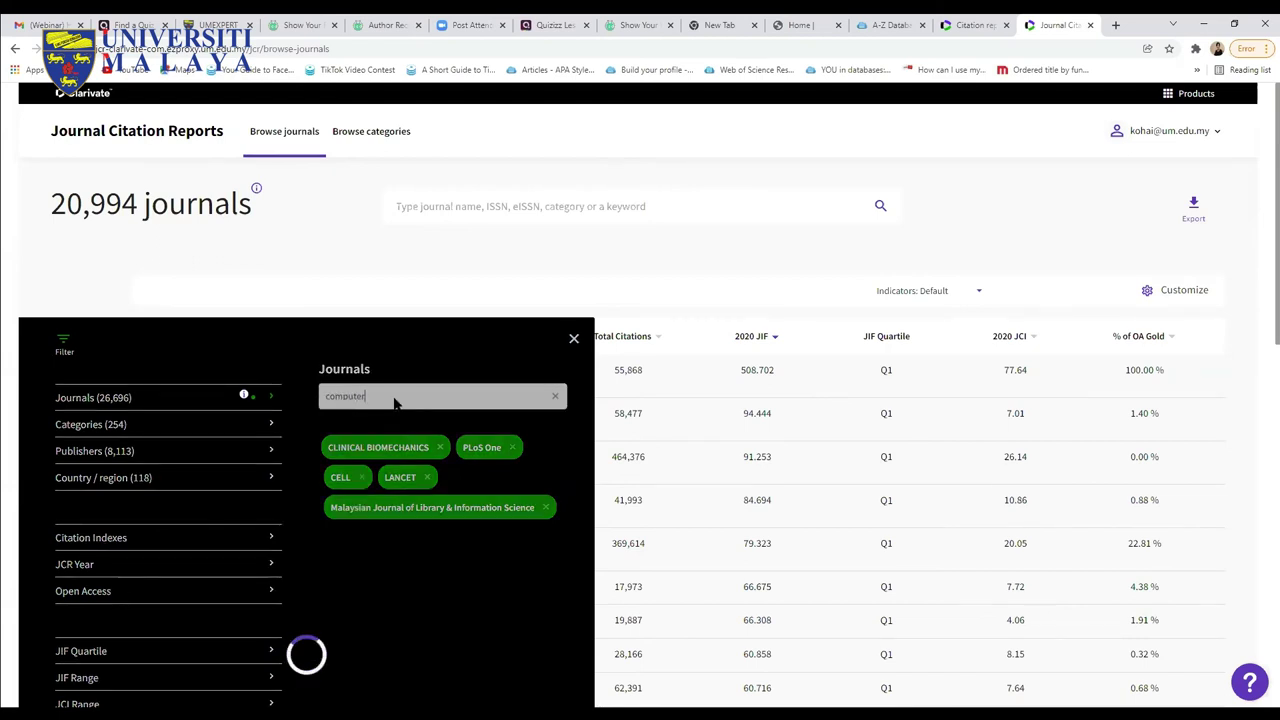
text(s in bio)
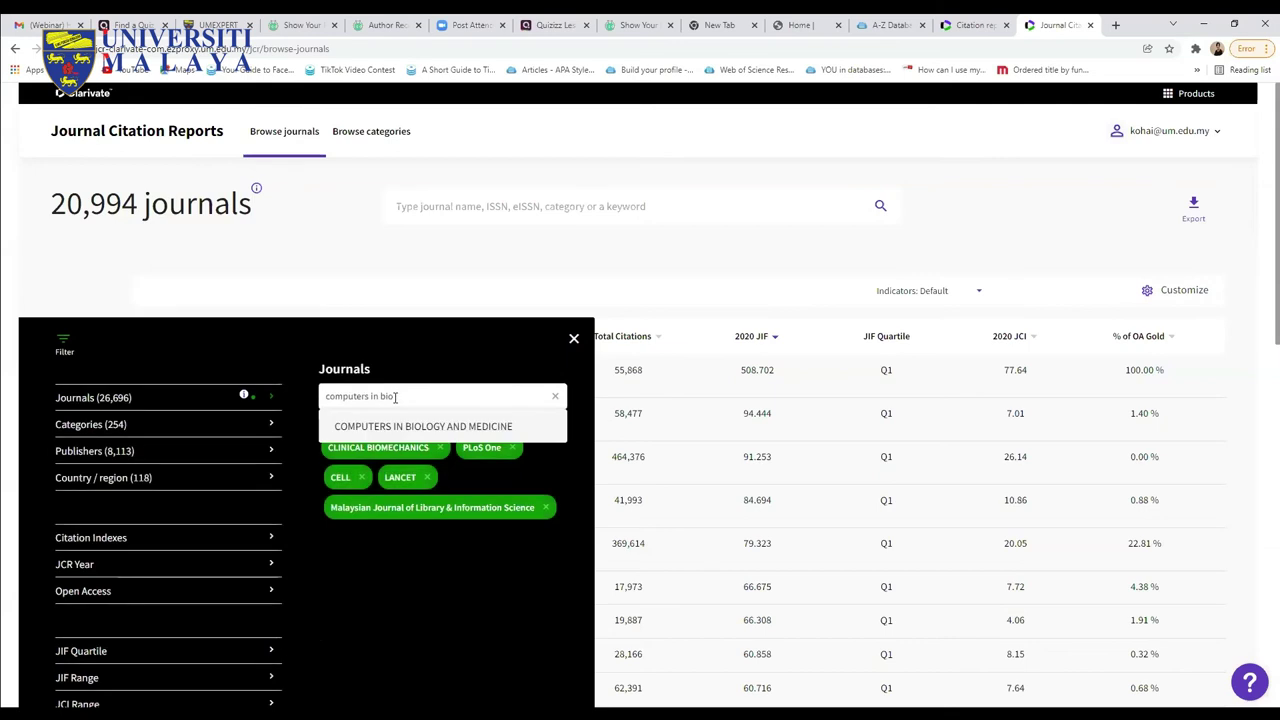
click(424, 429)
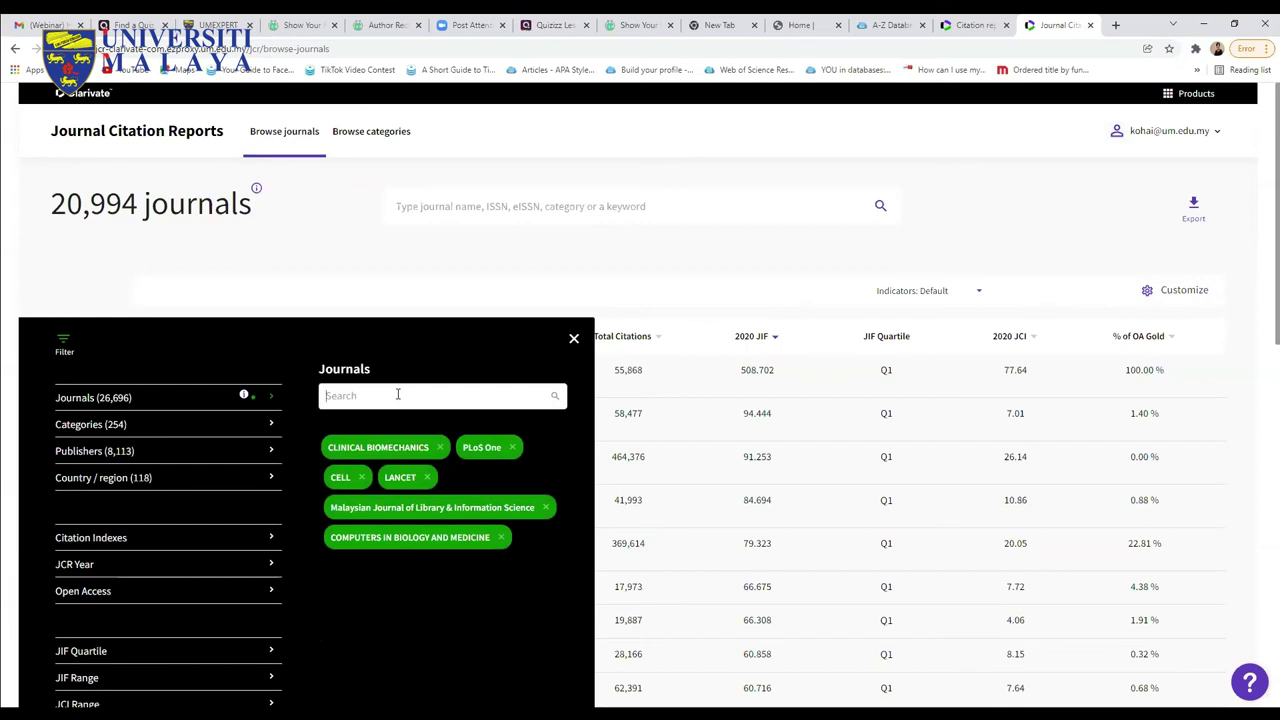
text(mal)
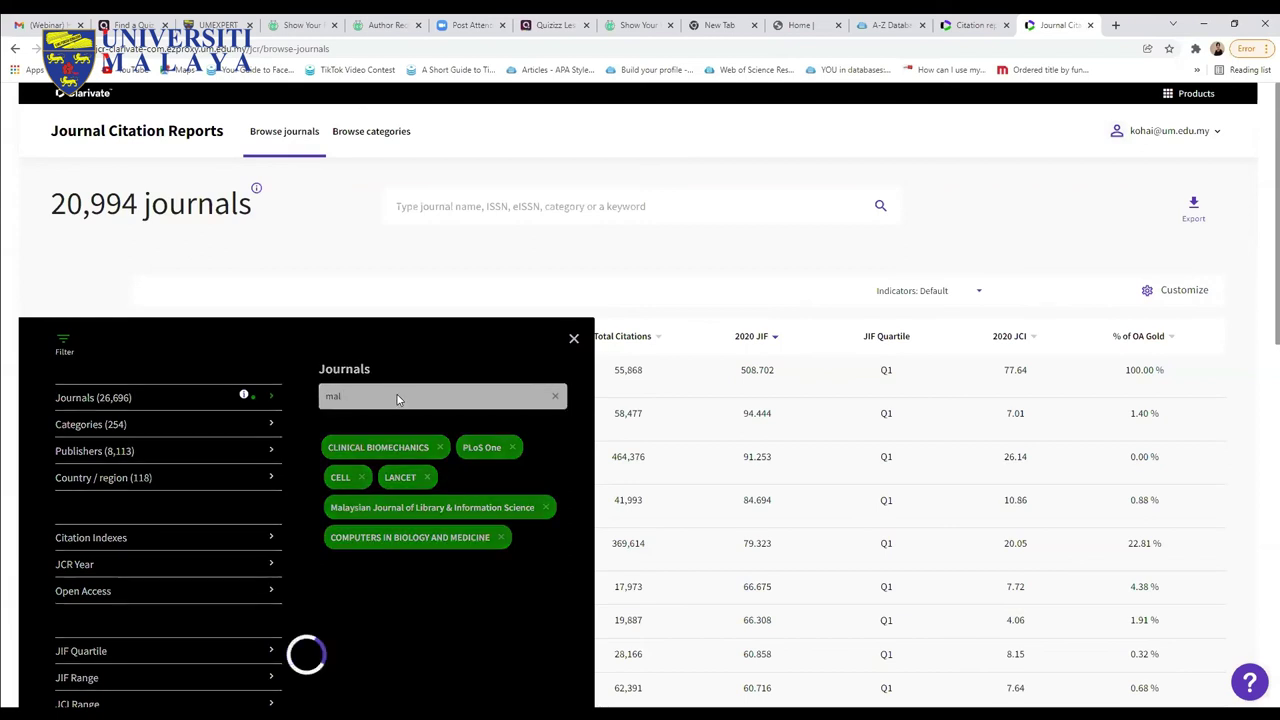
key(BackSpace)
key(BackSpace)
key(BackSpace)
text(sa)
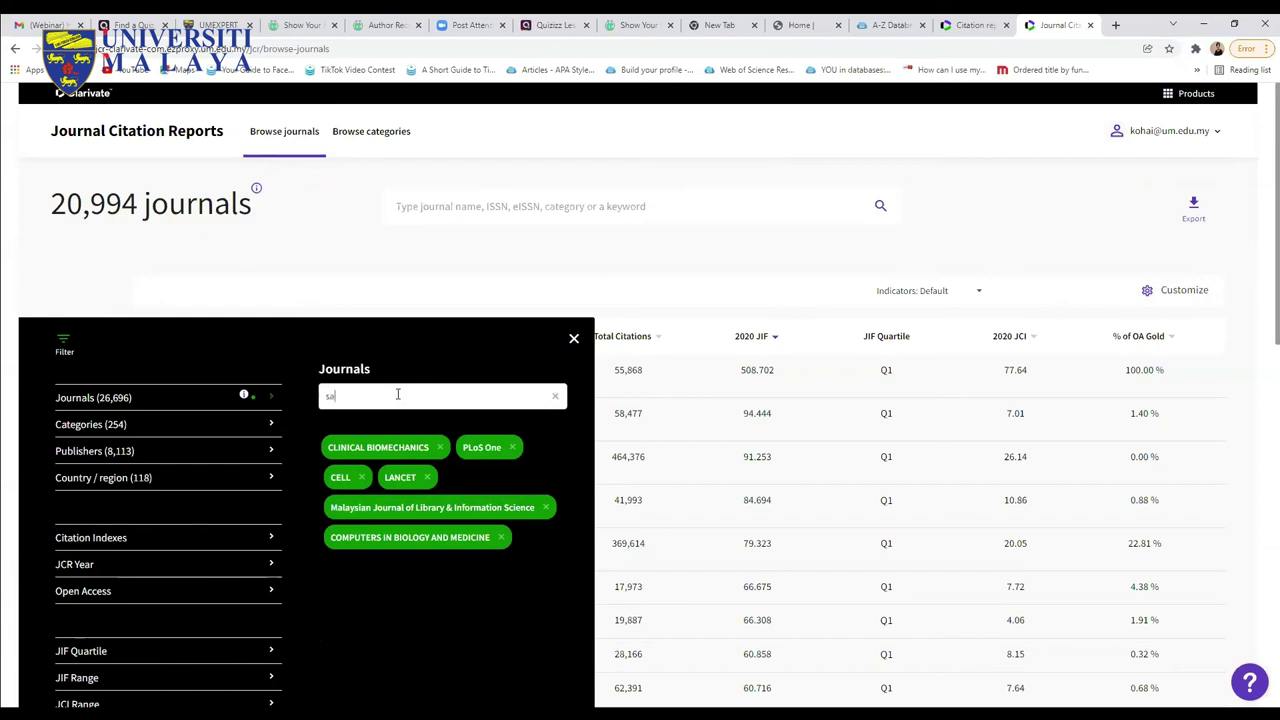
text(ins malaysiana)
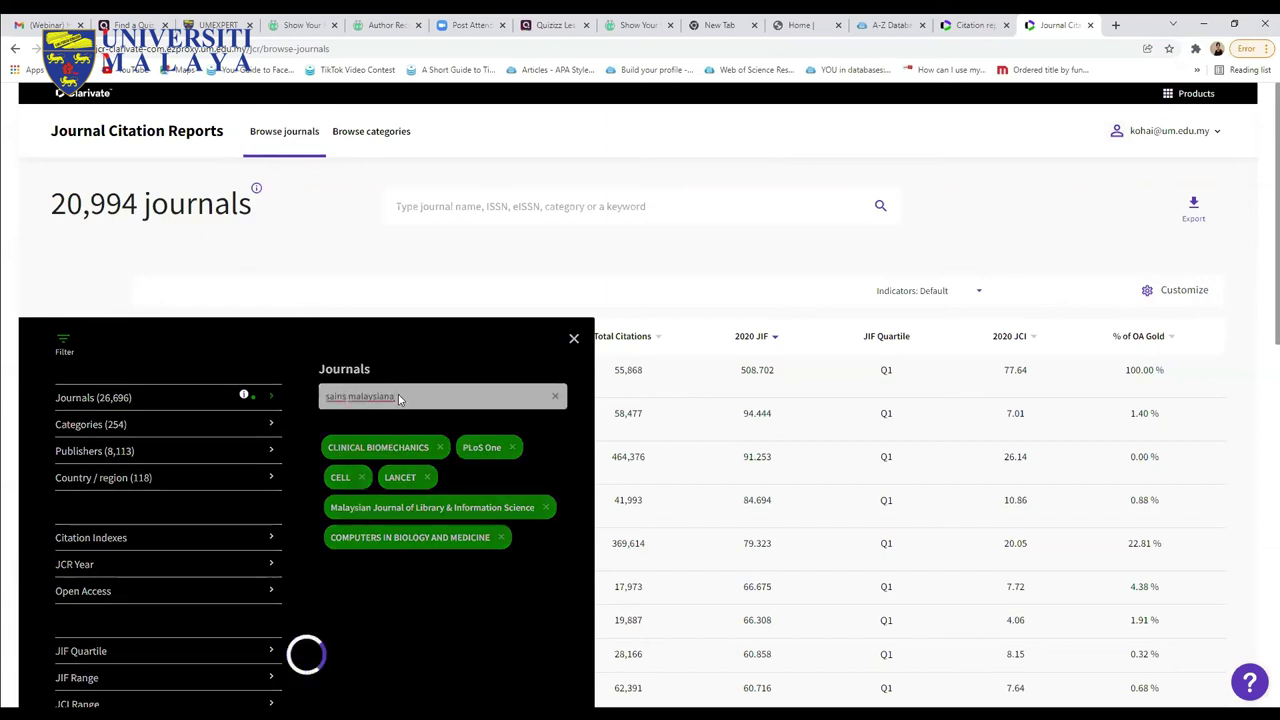
click(386, 428)
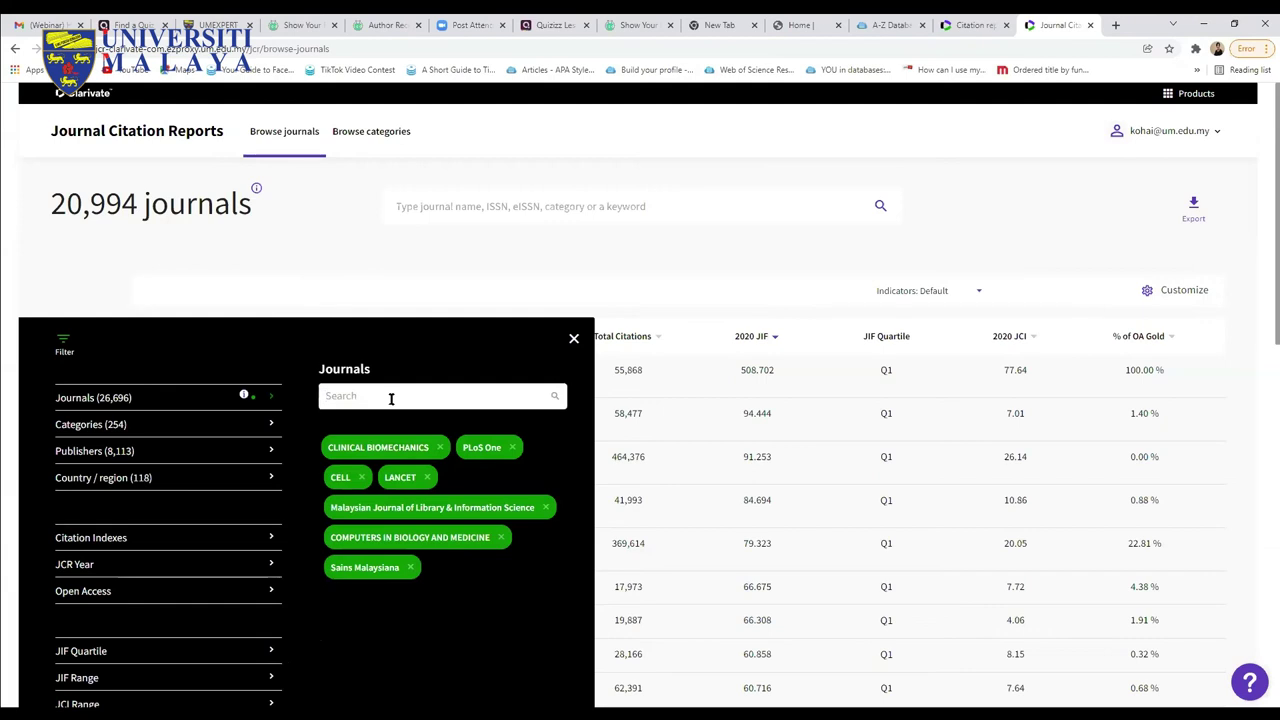
Add BIOMEDIZINISCHE TECHNIK and IEEE SENSORS JOURNAL to the Journals filter and apply it
text(biomedi)
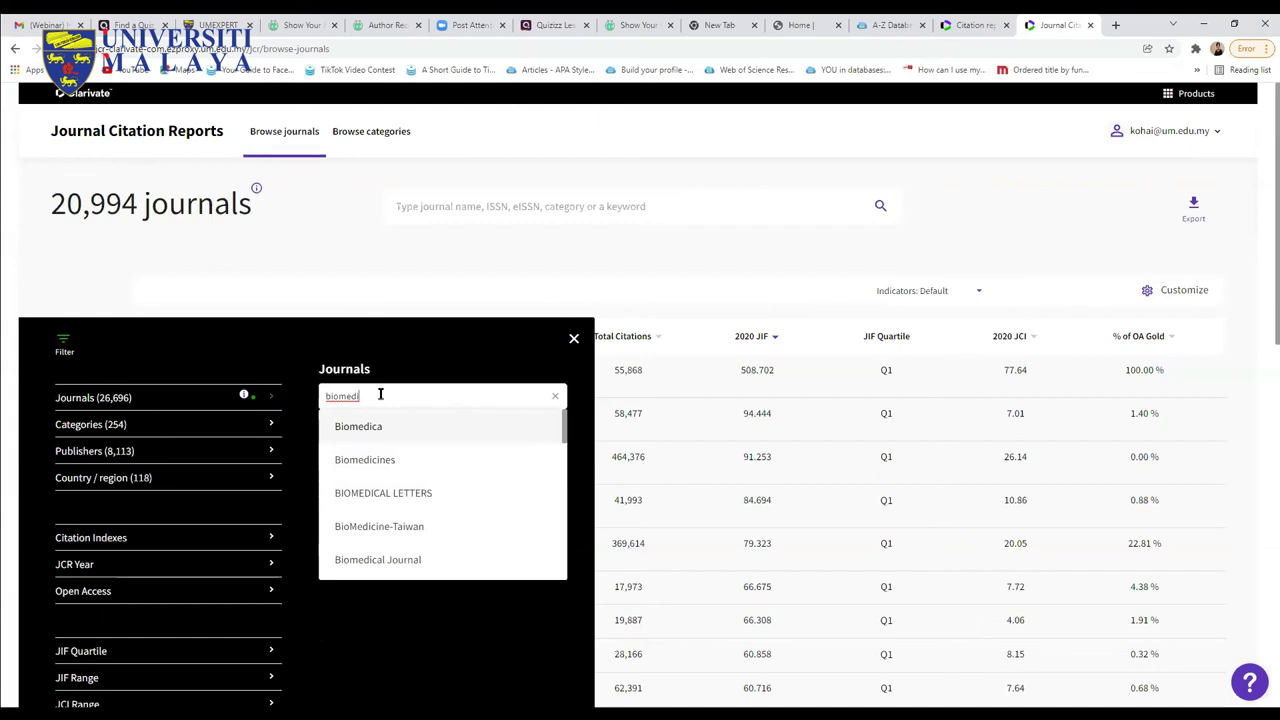
key(BackSpace)
text(izi)
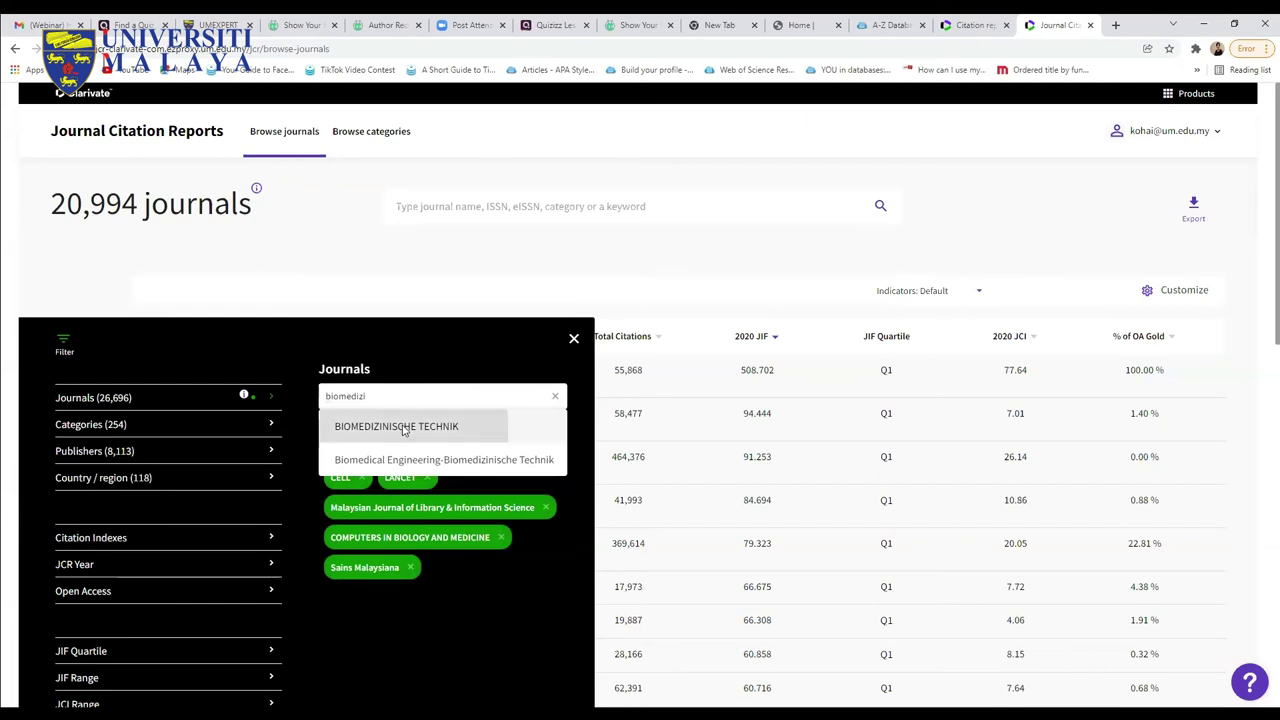
click(403, 430)
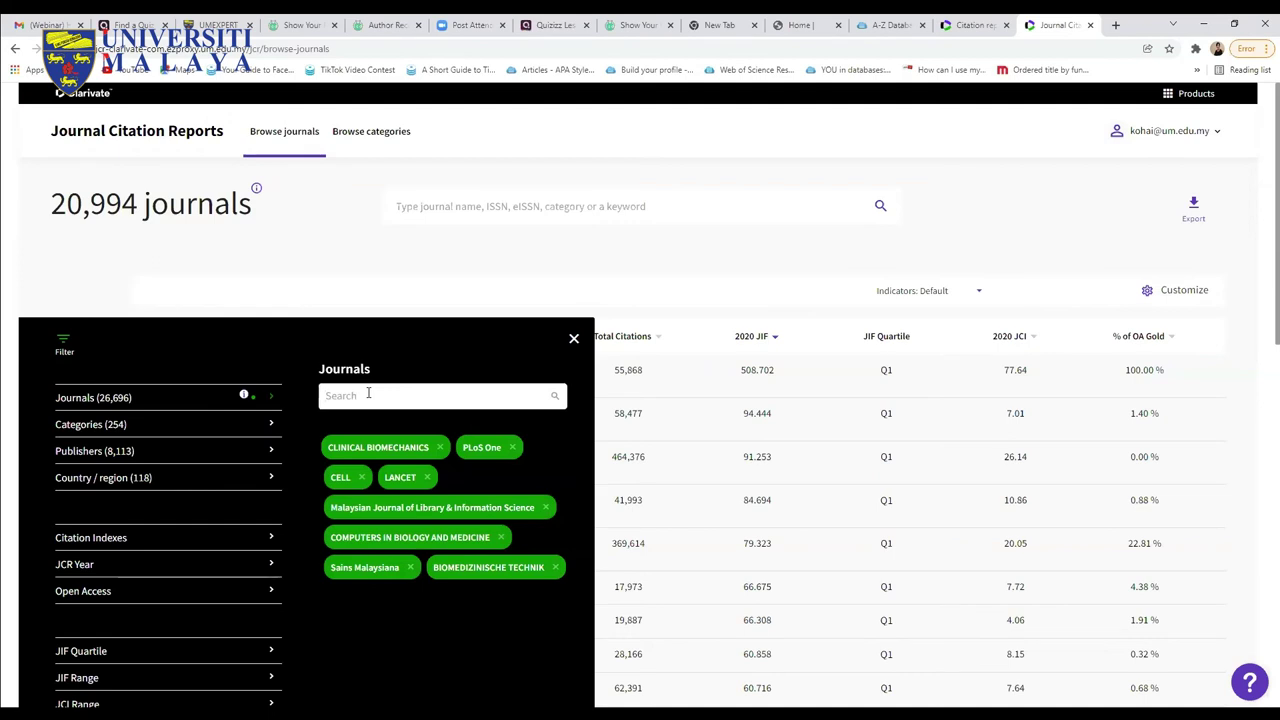
text(ieee)
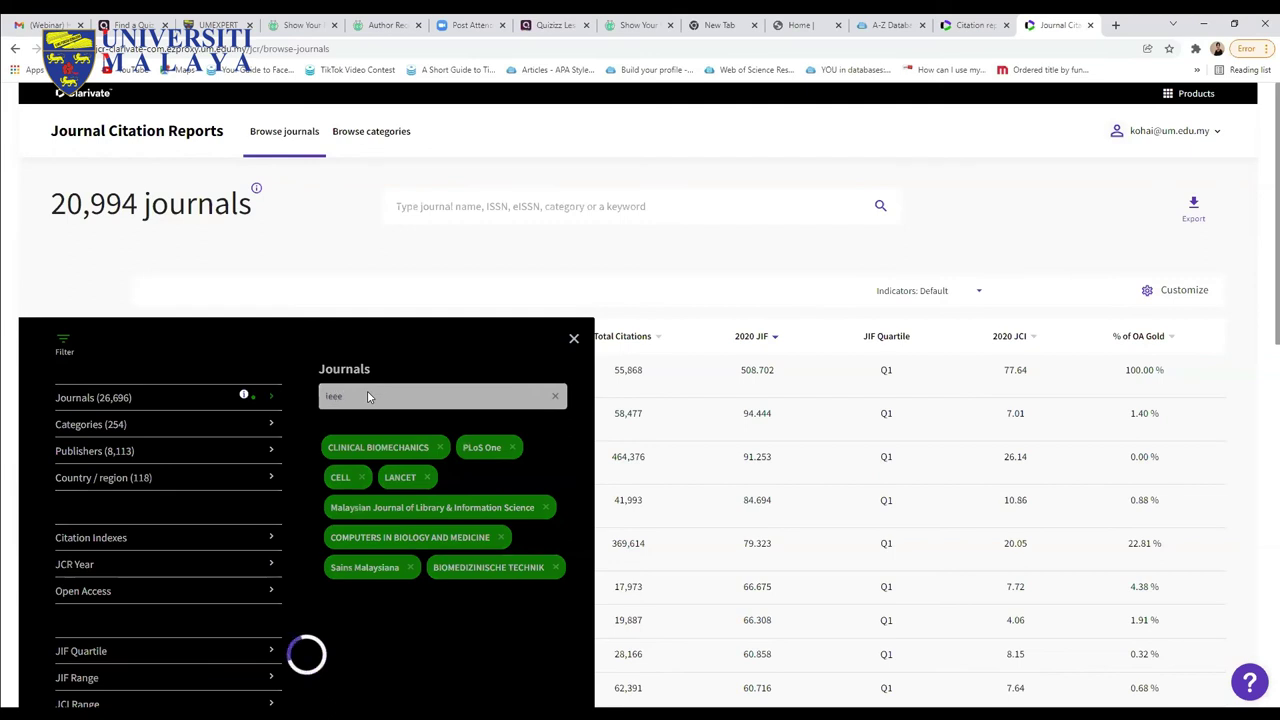
text( sen)
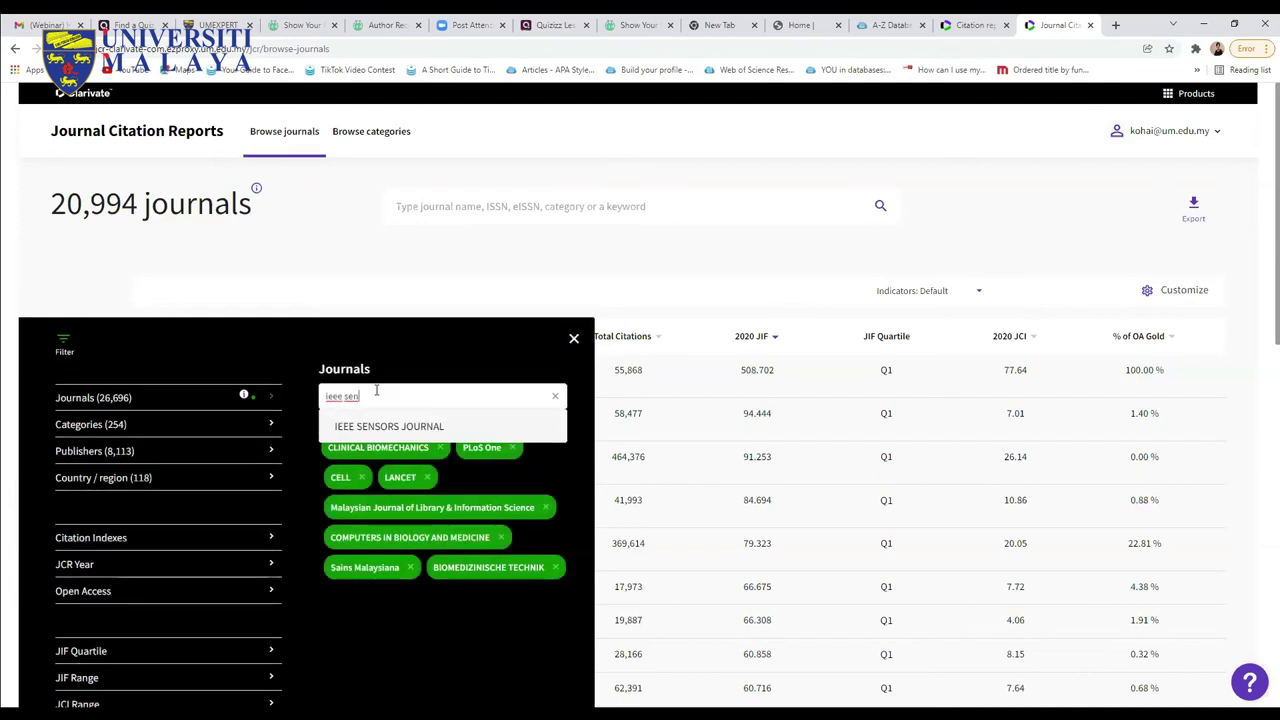
click(391, 425)
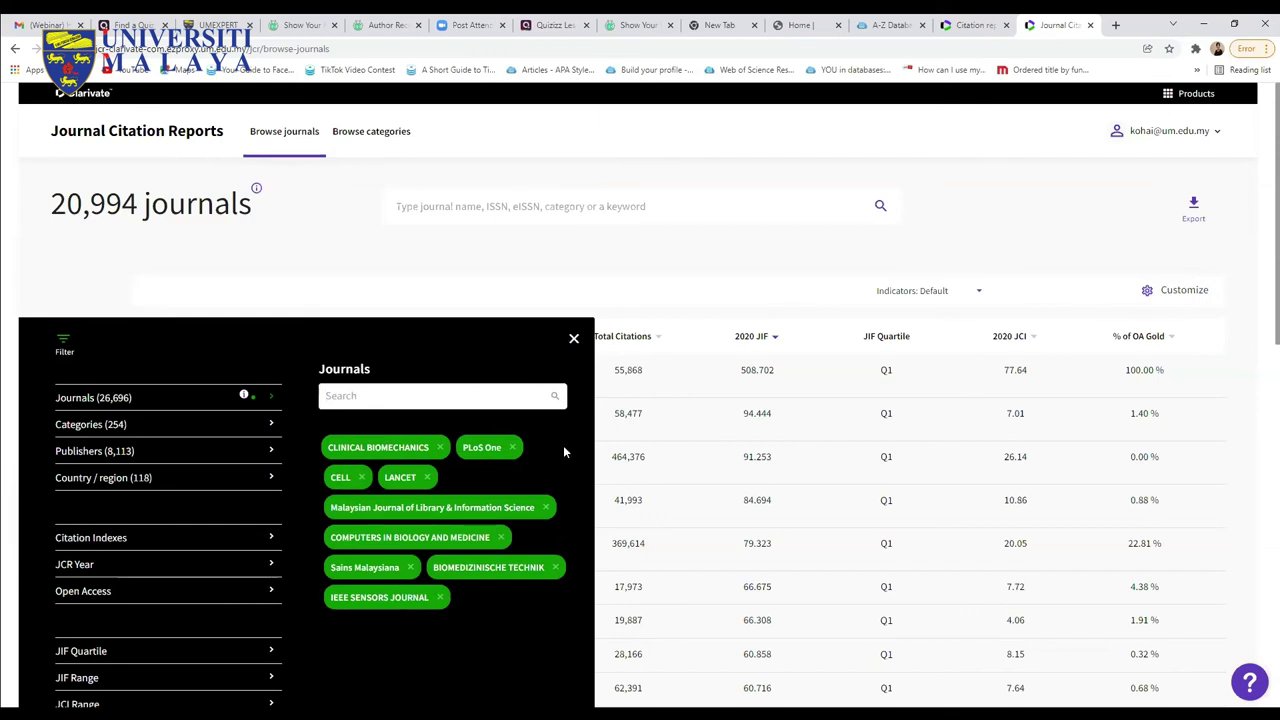
scroll(559, 574, down, 4)
click(257, 428)
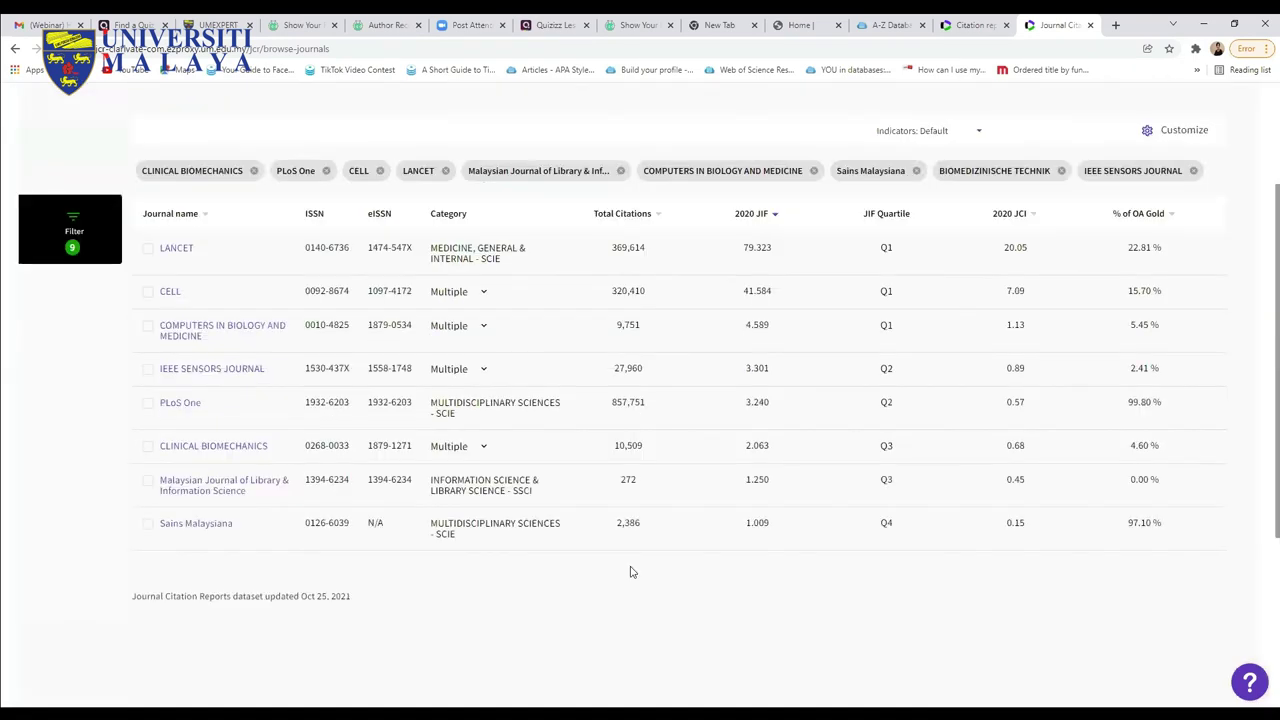
Scroll to the top of the table ranking the eight filtered journals by 2020 JIF
scroll(540, 597, up, 1)
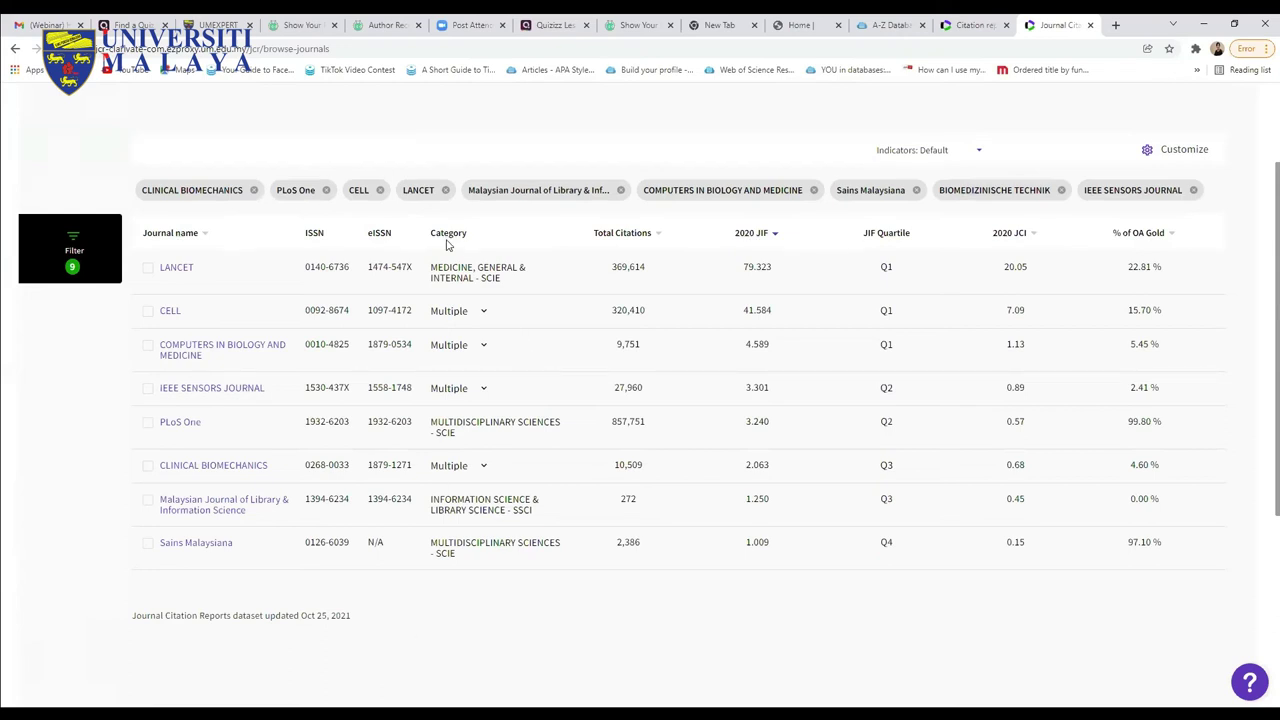
Expand the Multiple categories for CELL and COMPUTERS IN BIOLOGY AND MEDICINE to see their quartiles
click(484, 312)
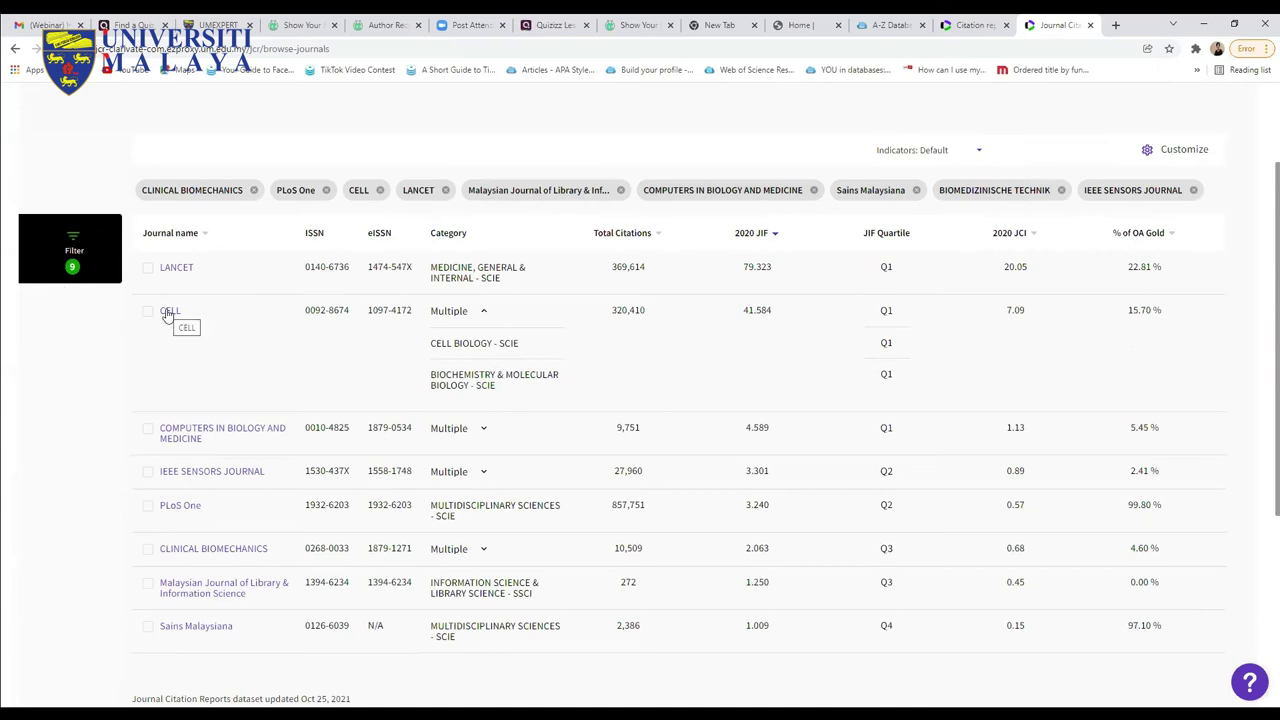
click(485, 432)
scroll(727, 605, down, 1)
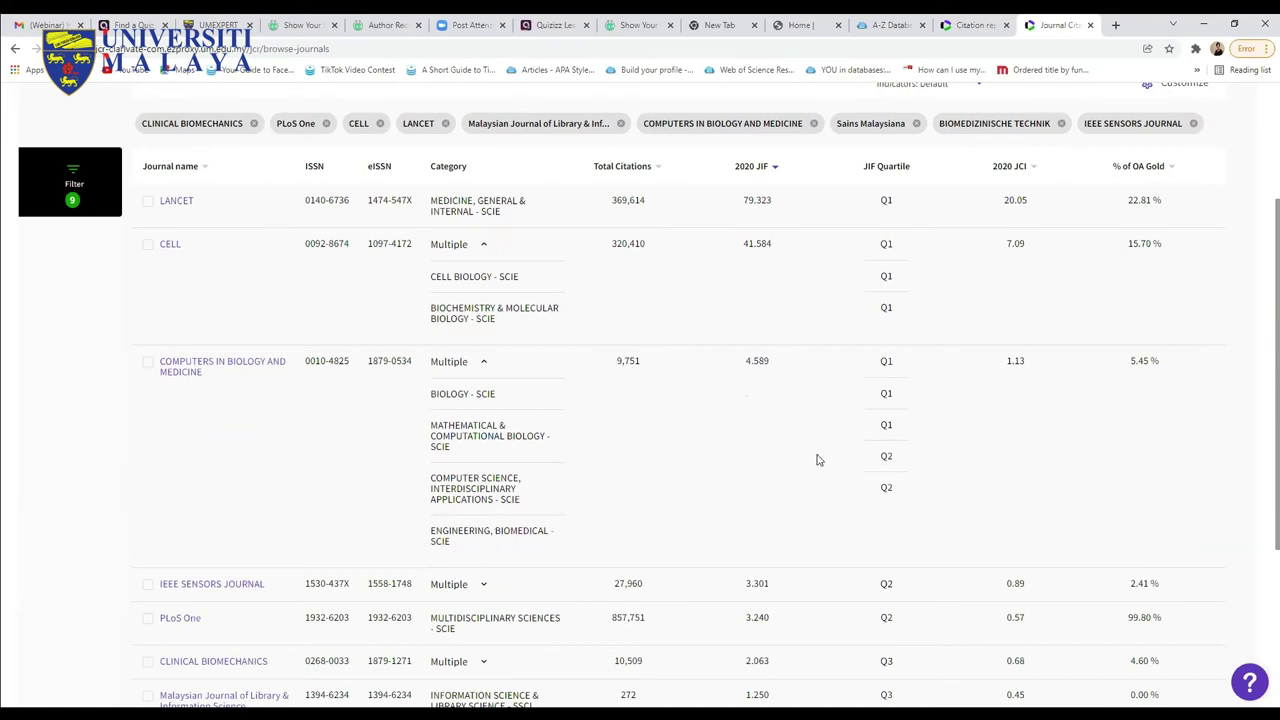
scroll(817, 458, down, 3)
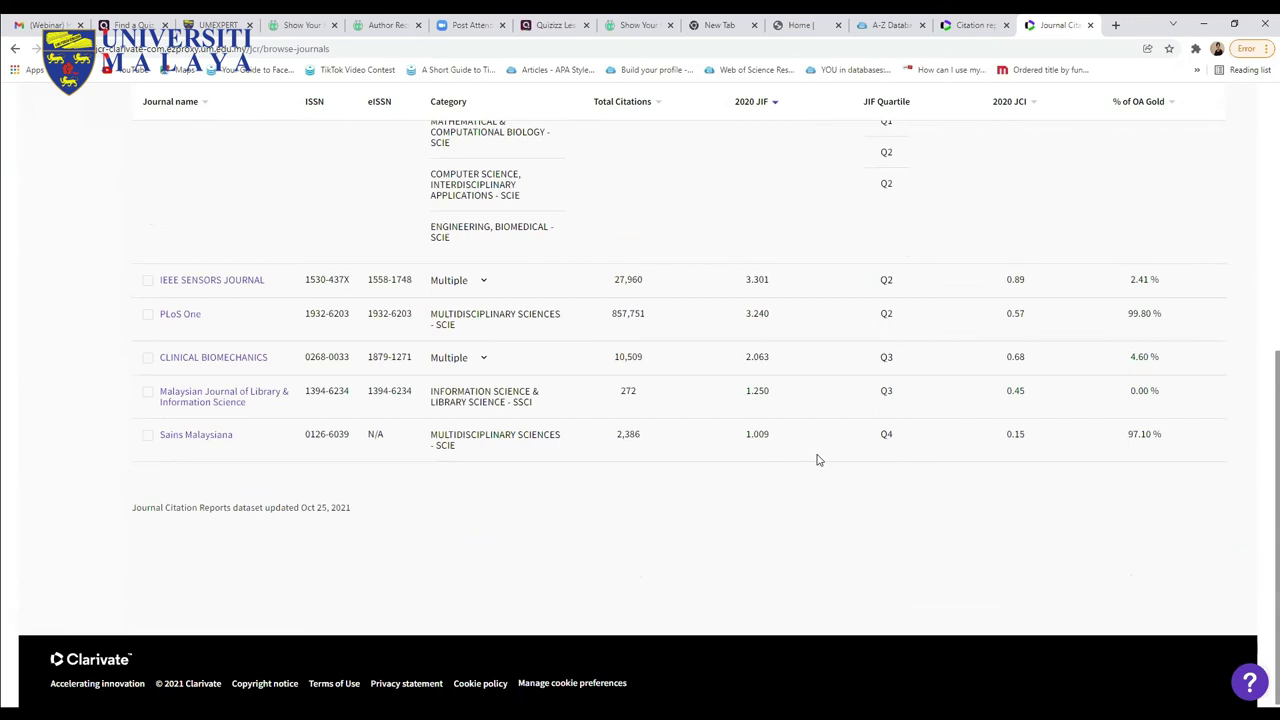
scroll(817, 459, up, 2)
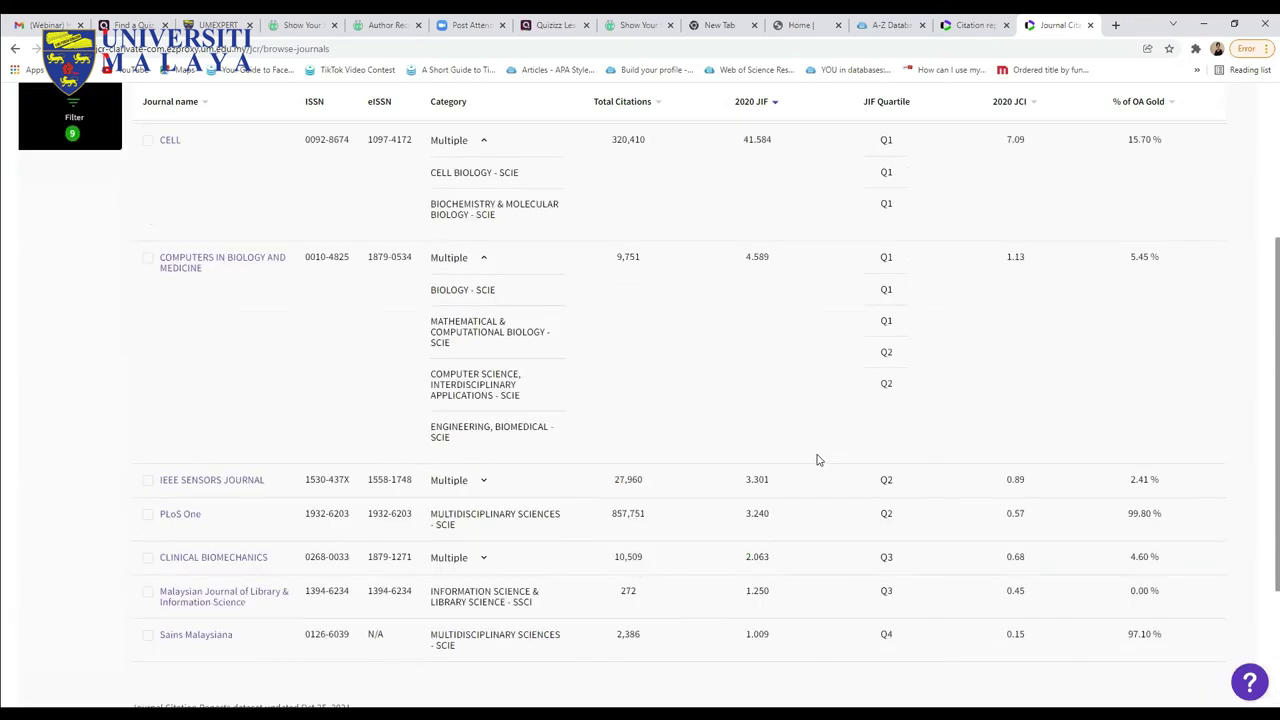
scroll(817, 459, up, 4)
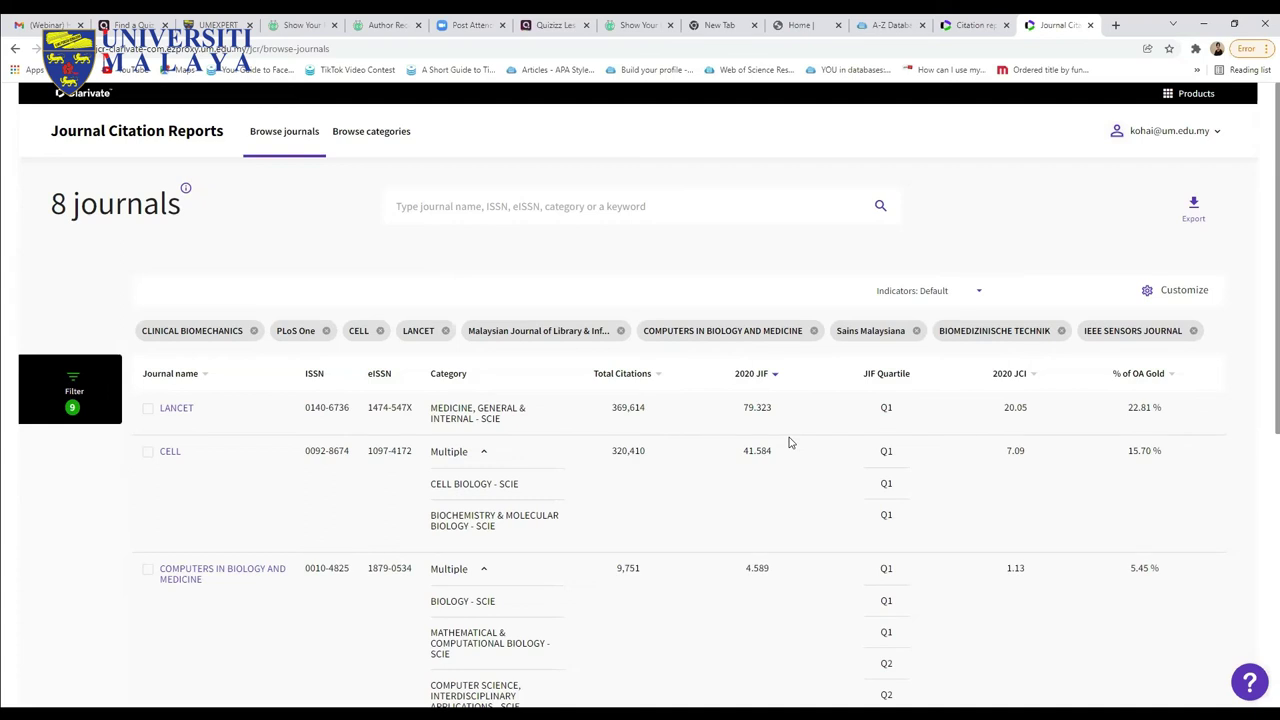
Sort by 2020 JIF ascending, then apply a JCR Year 2019 filter to the table
click(776, 374)
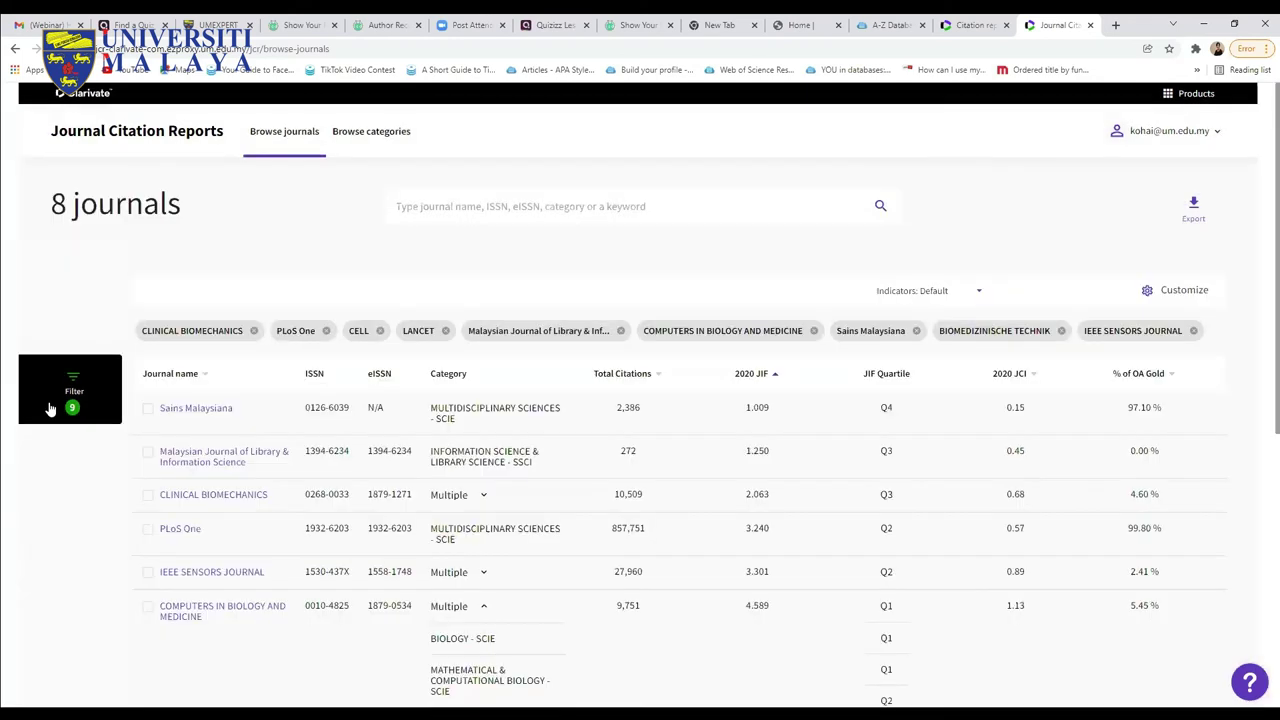
click(72, 392)
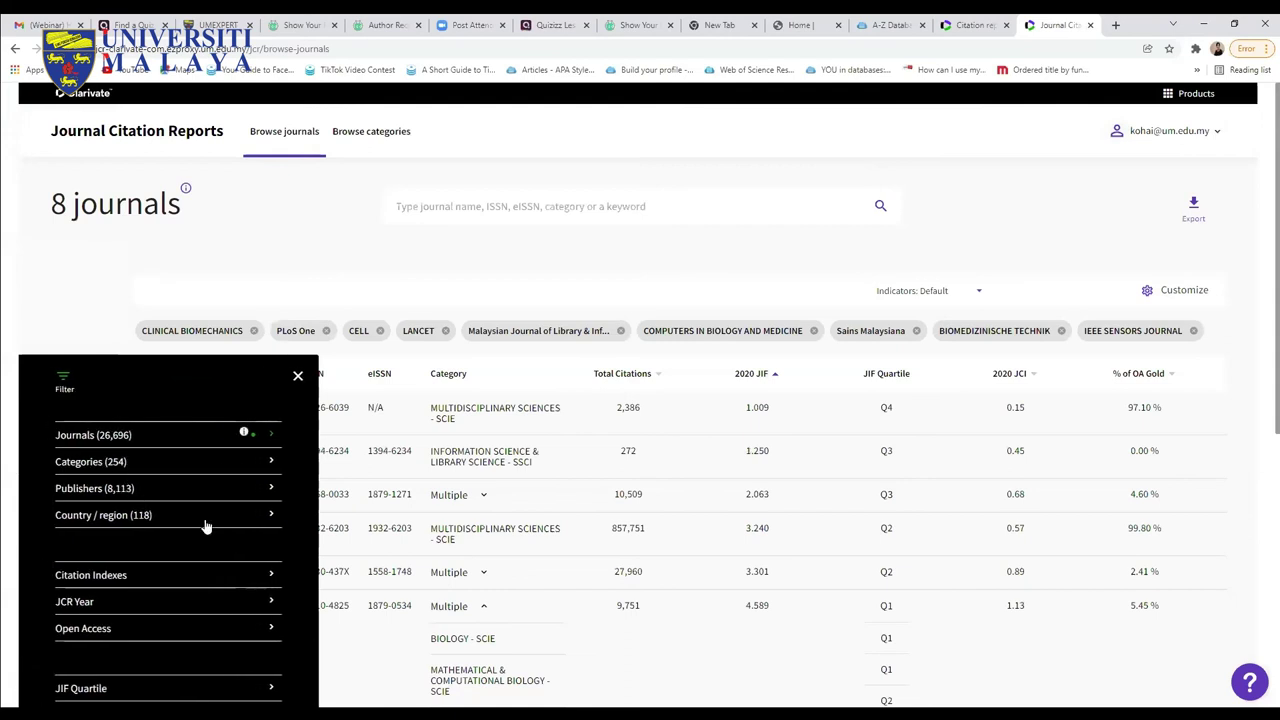
scroll(264, 528, down, 1)
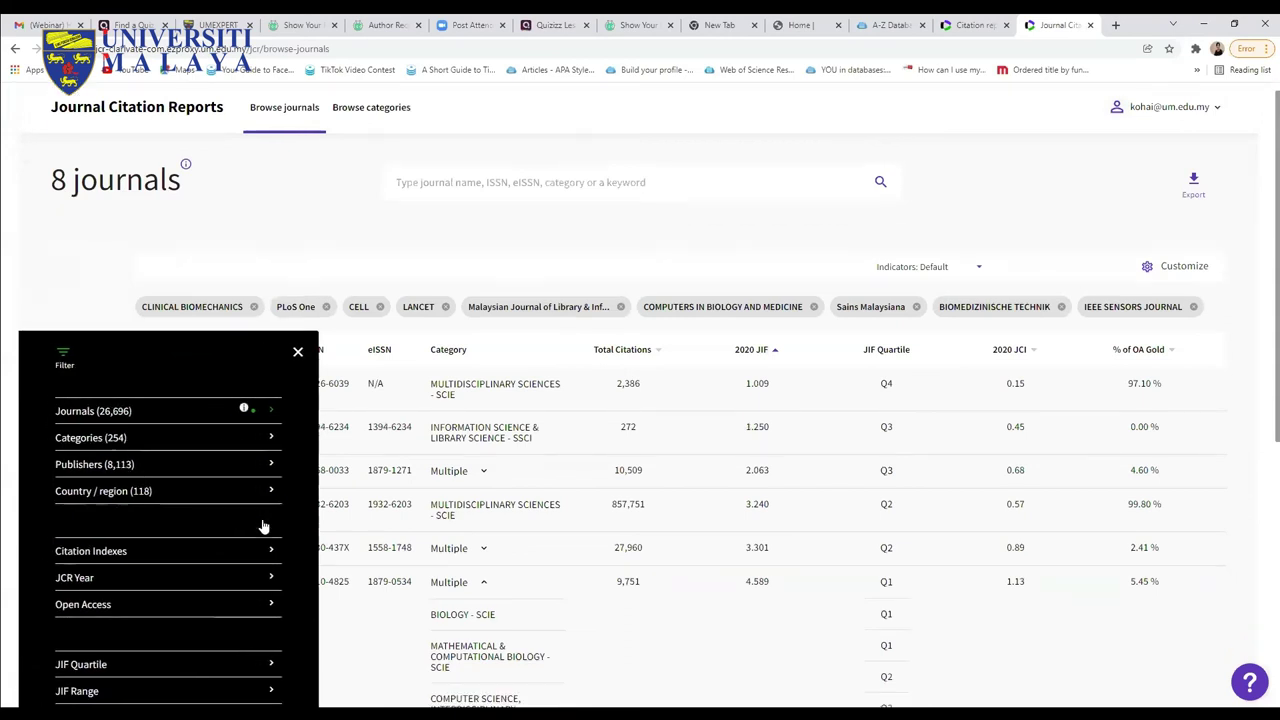
scroll(264, 527, down, 1)
click(264, 532)
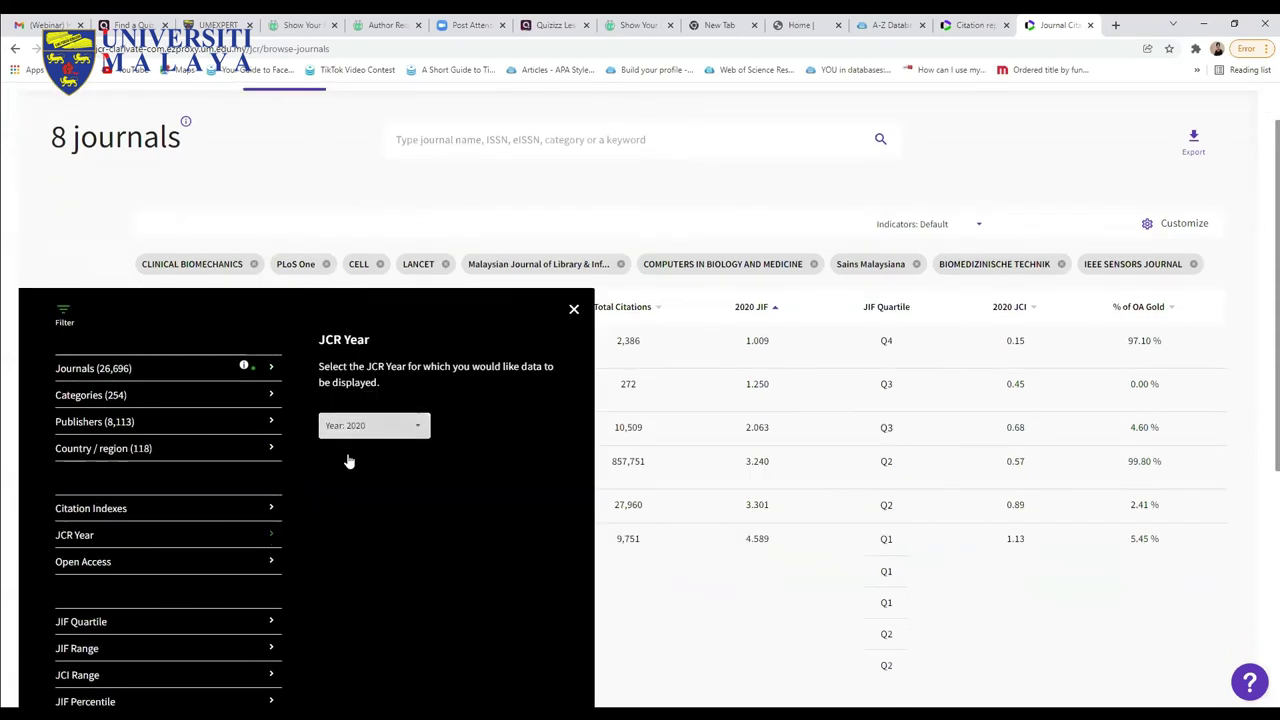
click(372, 426)
click(339, 455)
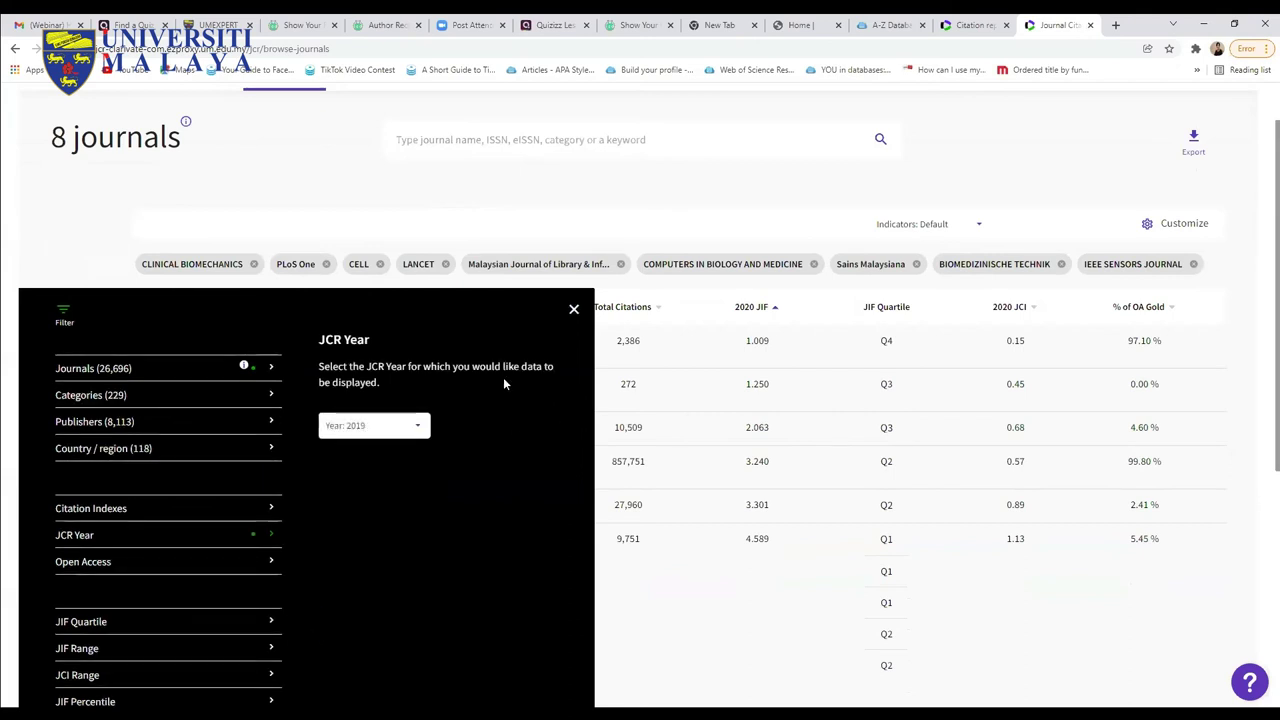
scroll(389, 477, down, 4)
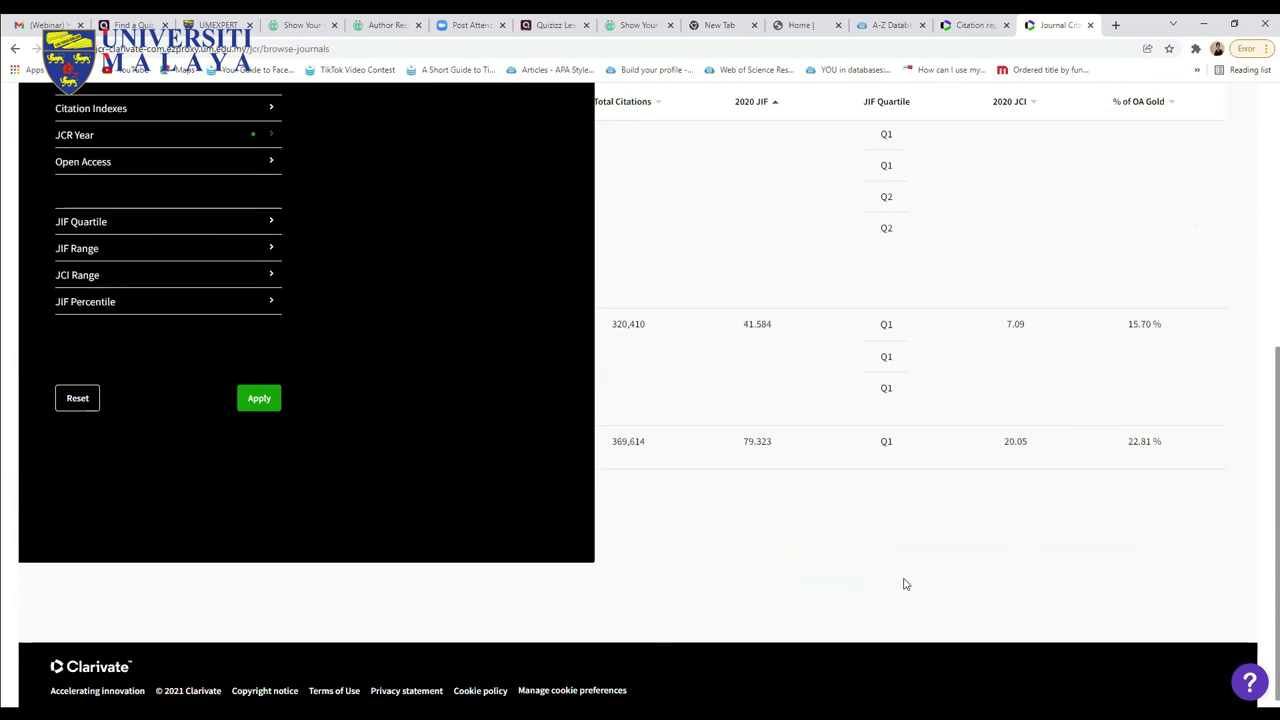
click(875, 596)
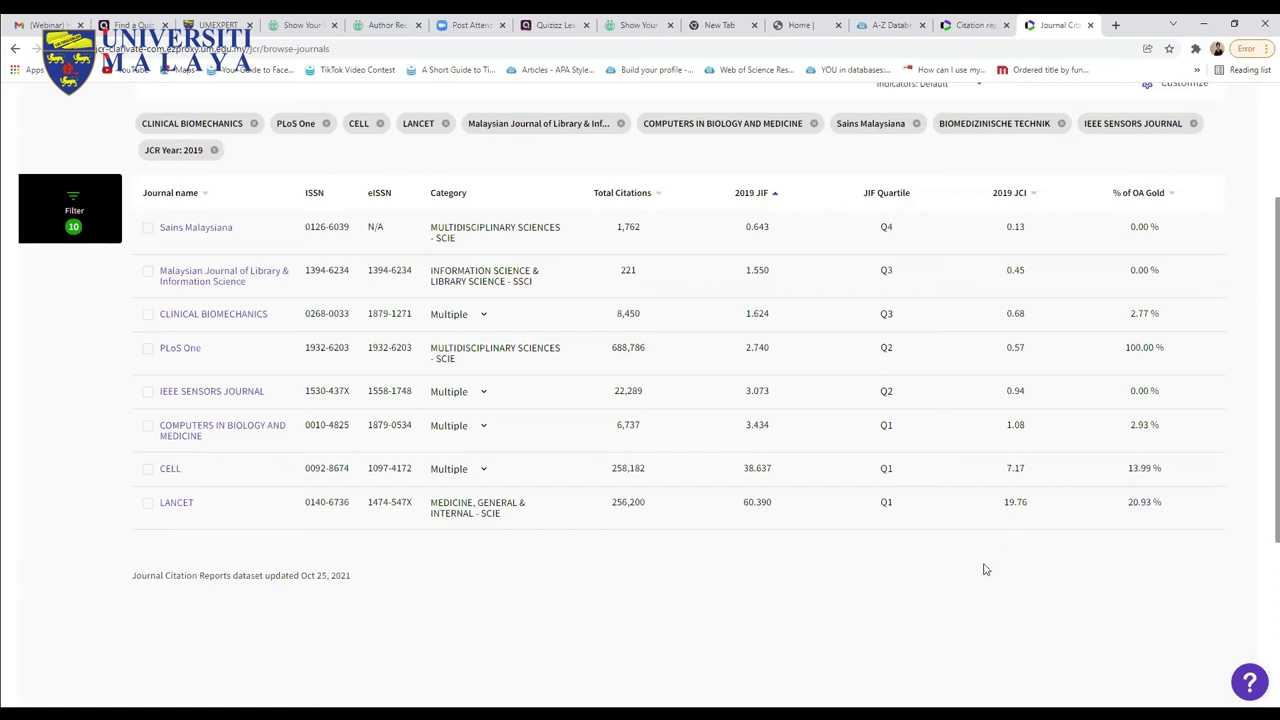
Scroll through the 2019 table, e.g. PLoS One at 2.740 JIF and CELL at 38.637
scroll(985, 569, up, 3)
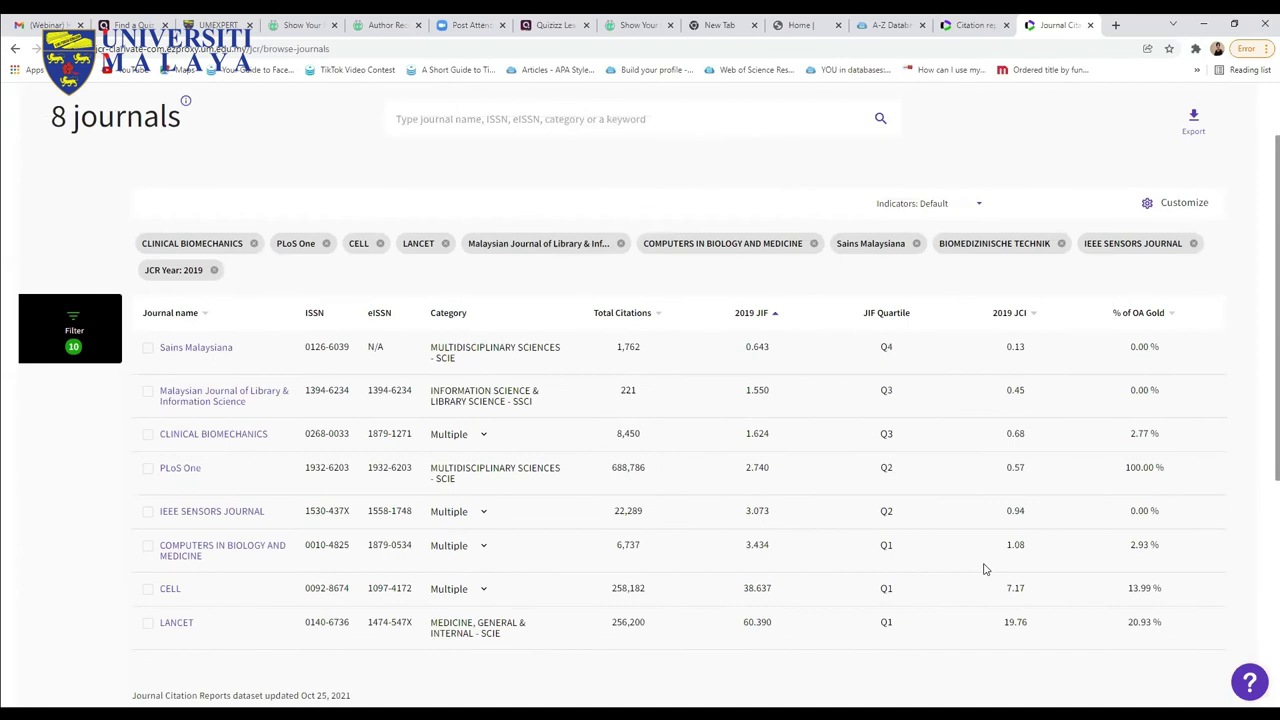
scroll(985, 569, down, 2)
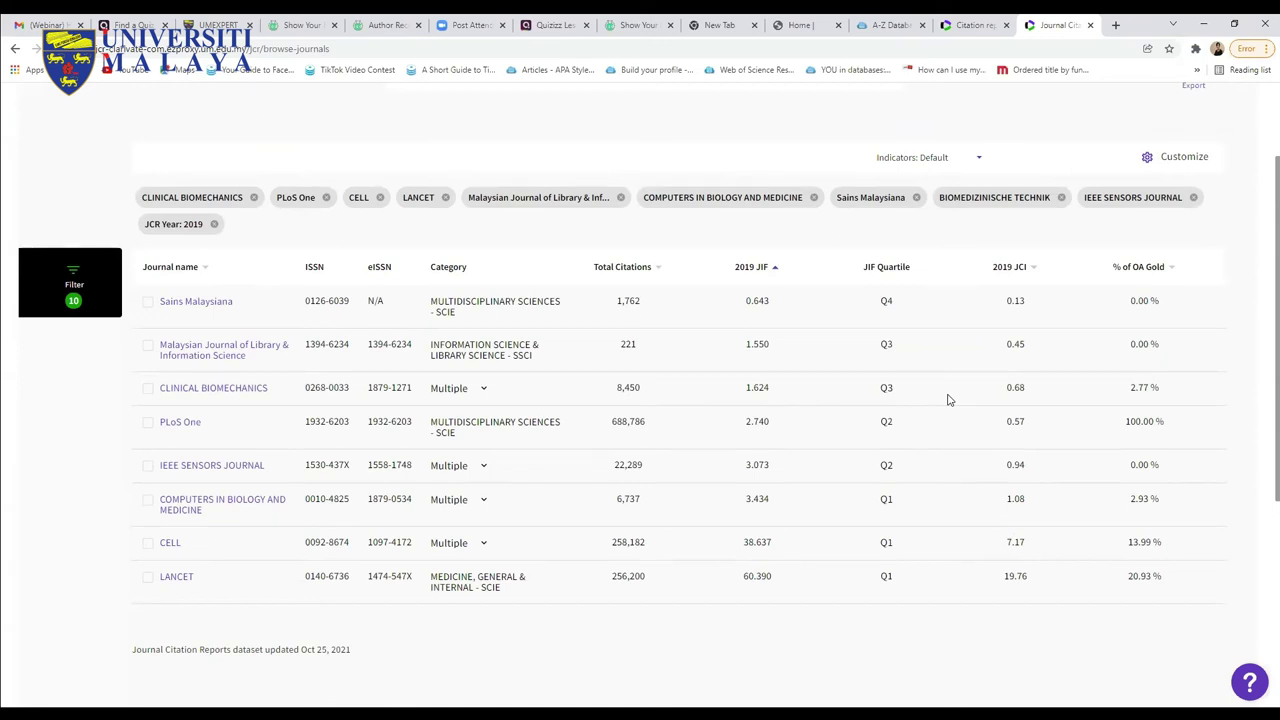
scroll(1010, 242, up, 2)
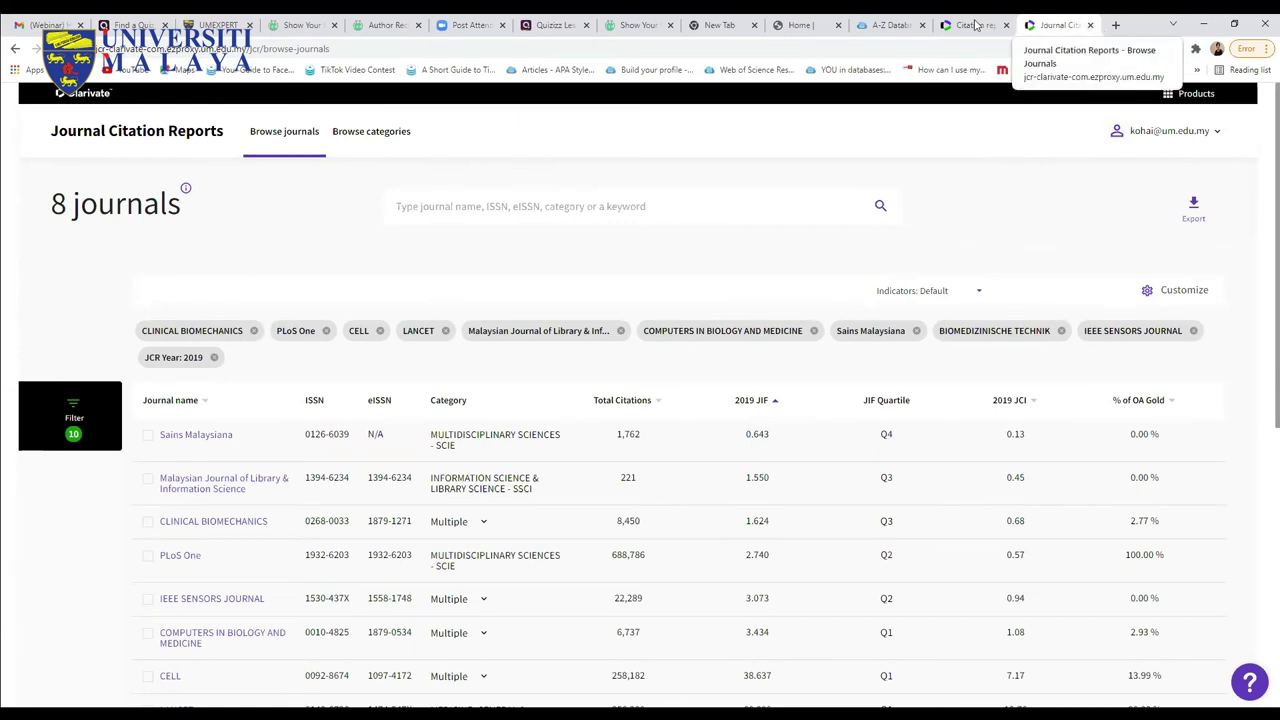
Back in Web of Science, run a Title search for 'malaysian economics'
key(ctrl+shift+Tab)
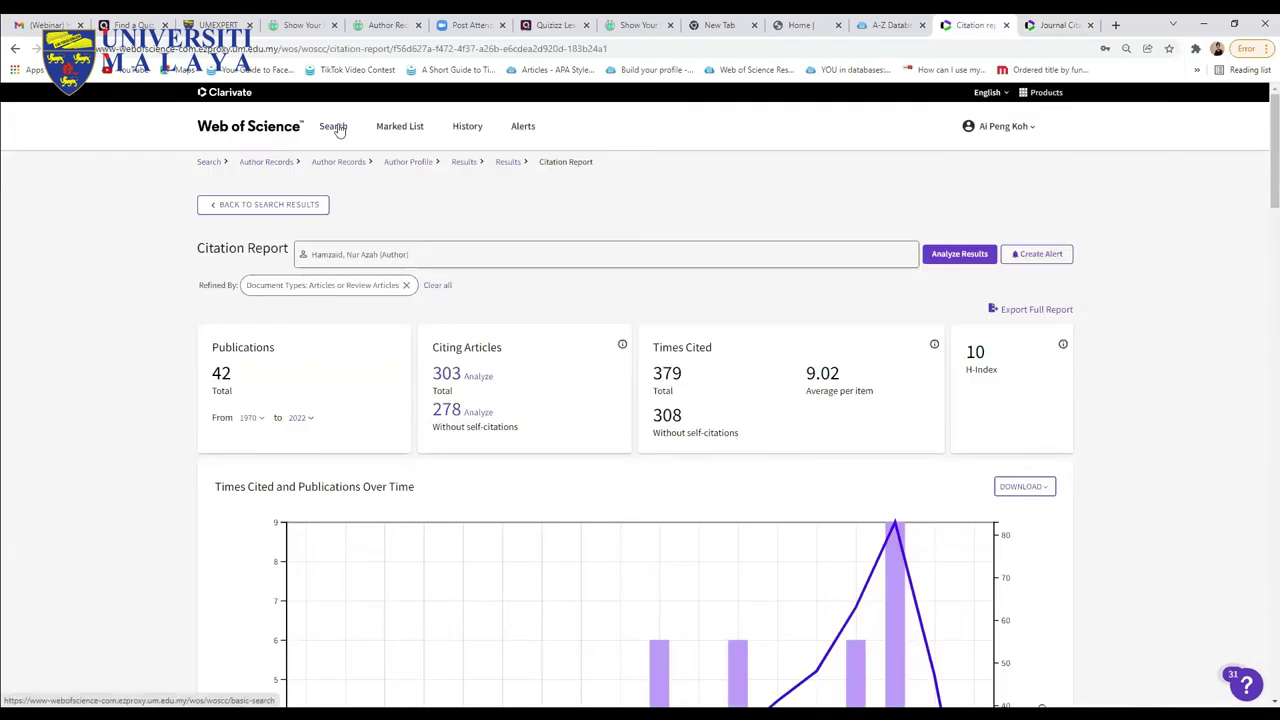
click(335, 127)
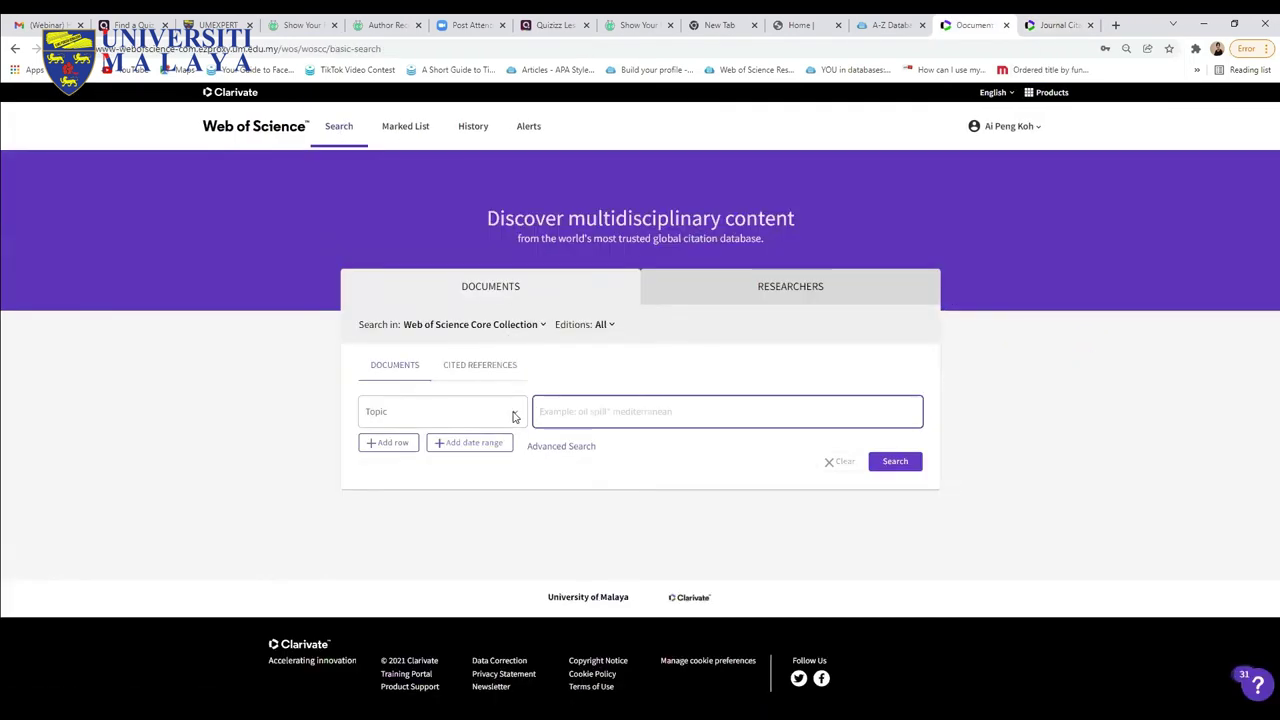
click(513, 416)
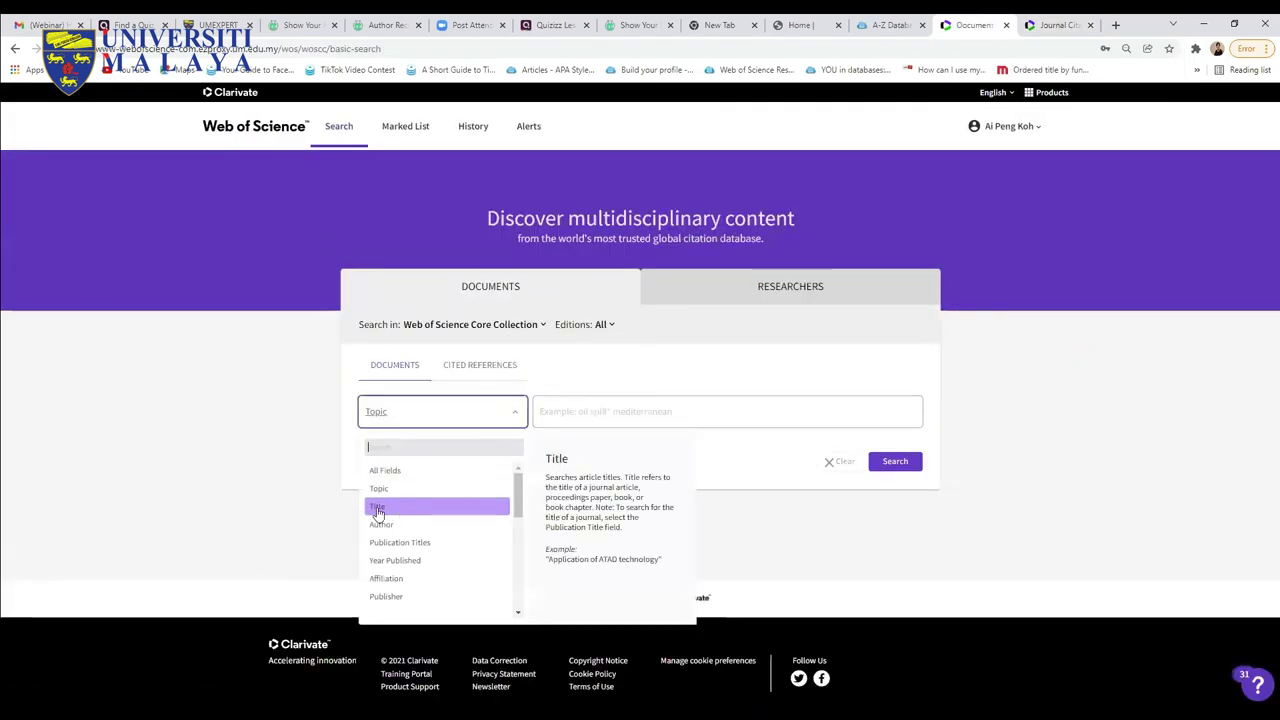
click(417, 507)
click(594, 411)
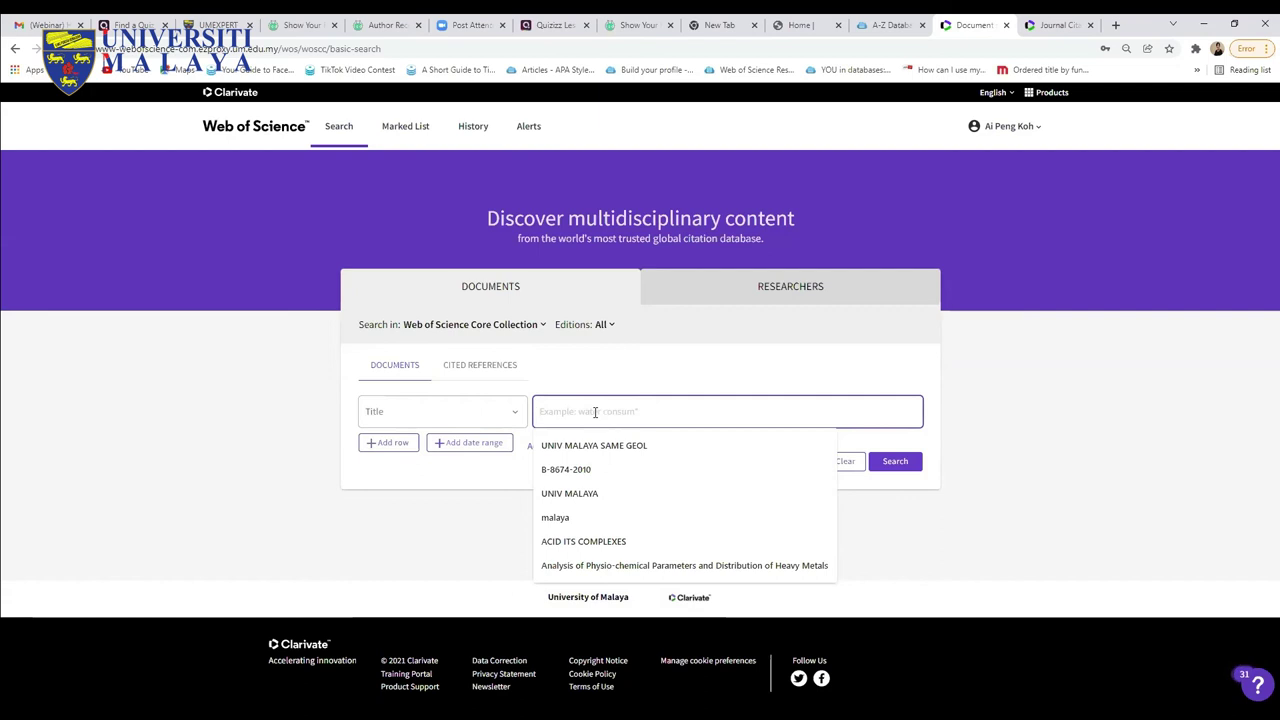
text(malaysian)
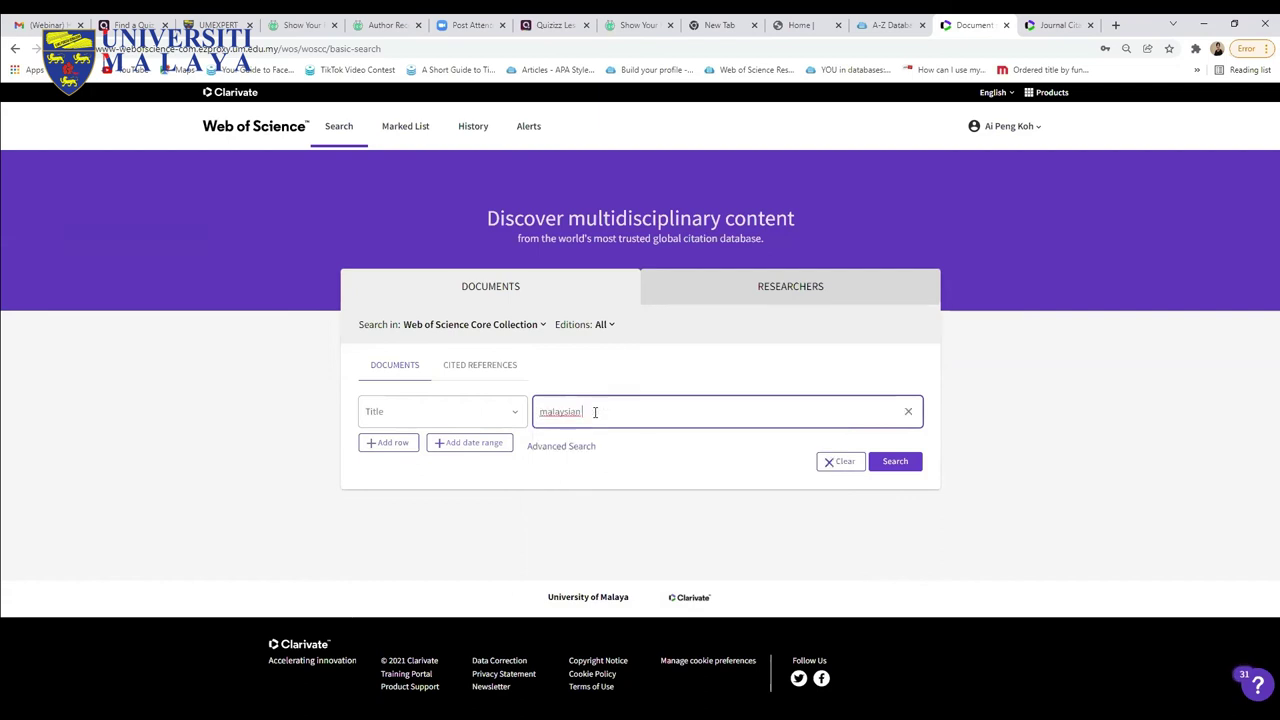
text(economics)
key(Return)
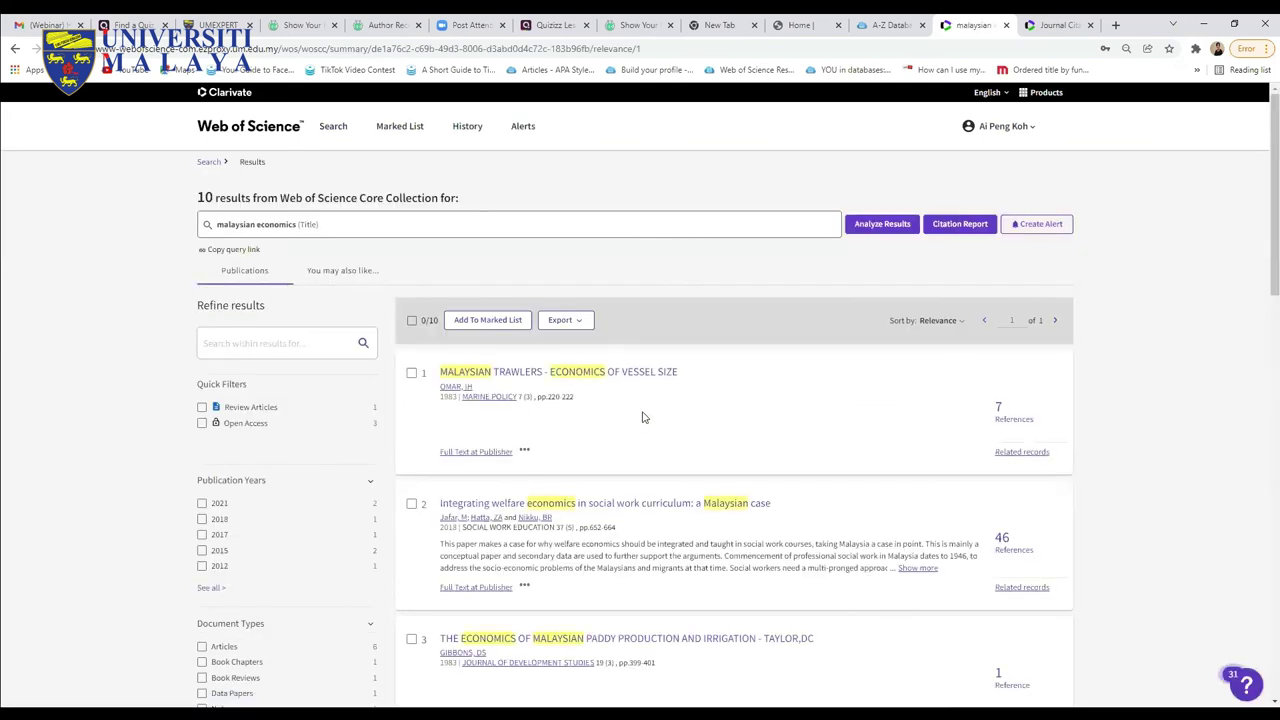
Select the first three of the 10 'malaysian economics' results
click(411, 372)
click(411, 504)
click(411, 639)
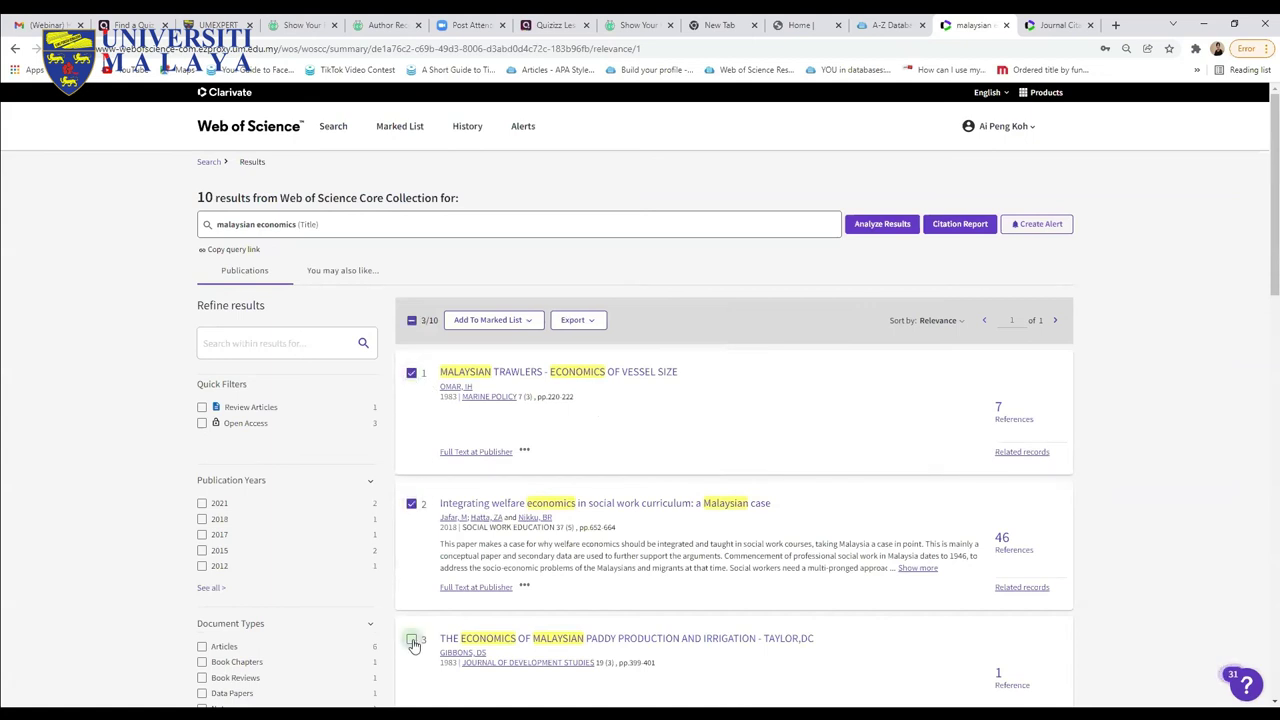
scroll(413, 643, down, 1)
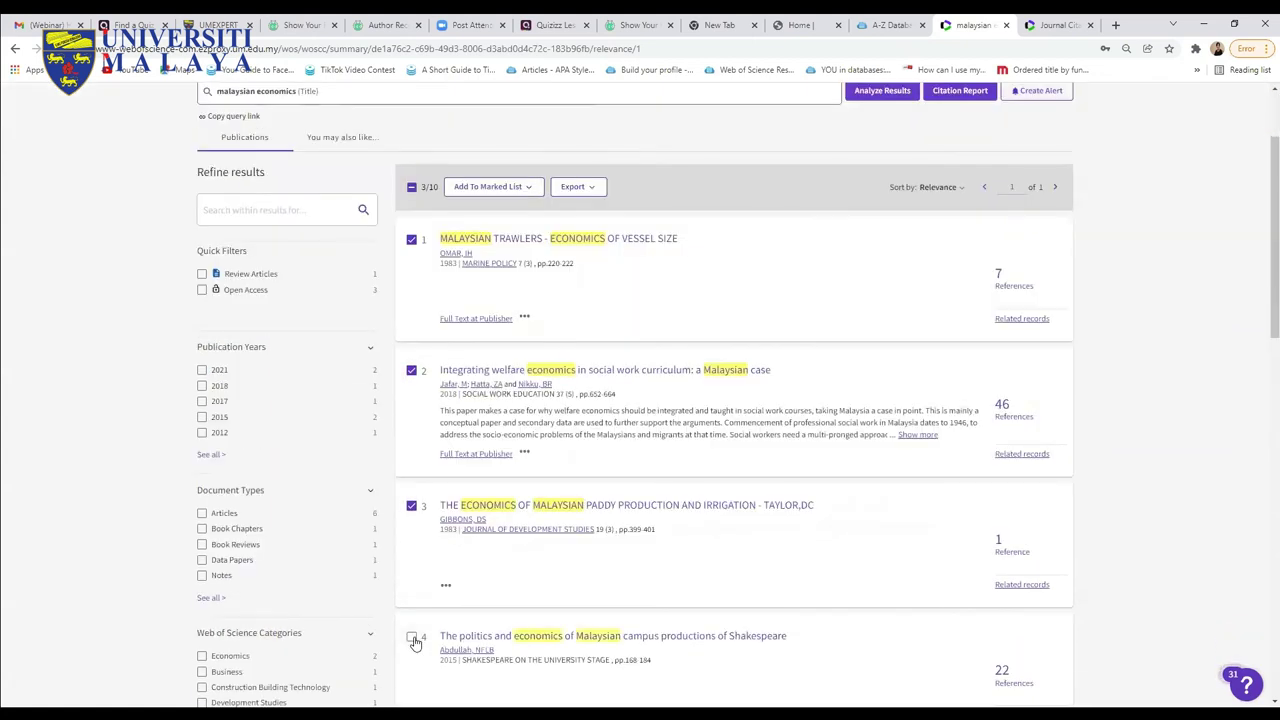
scroll(581, 353, up, 1)
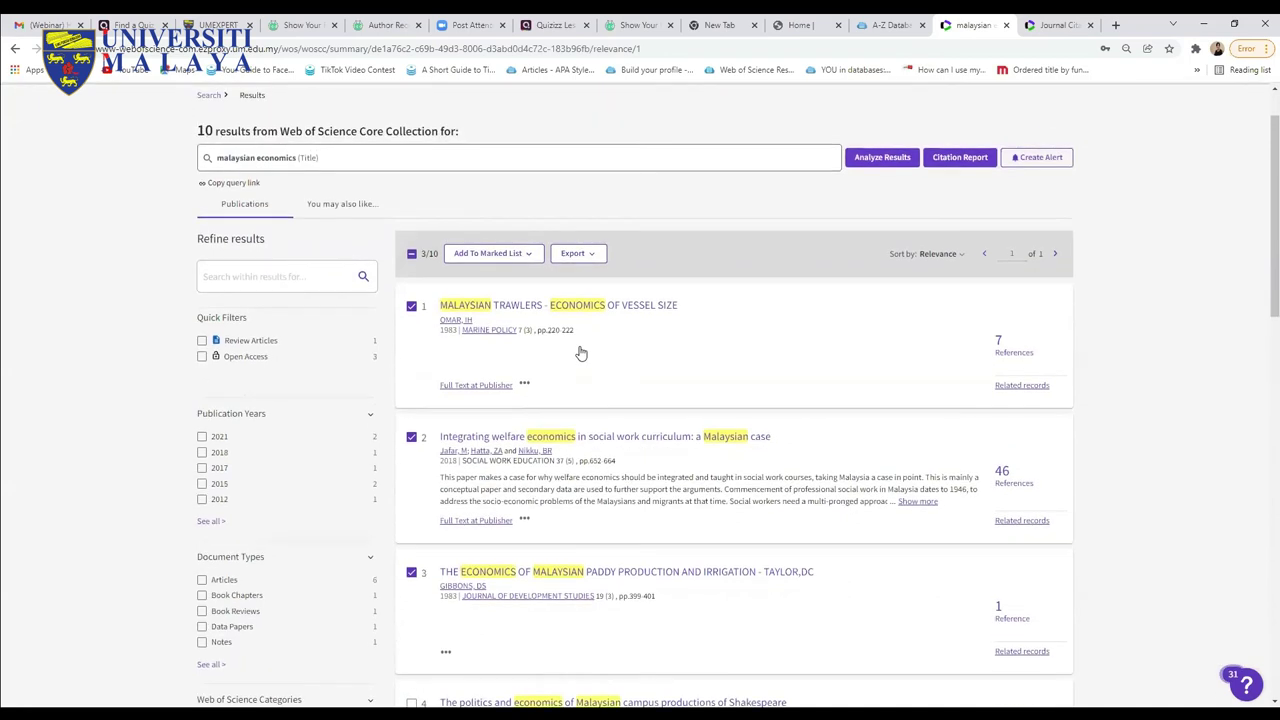
Show the Export options for the selected results, such as EndNote, BibTeX and Excel
click(594, 255)
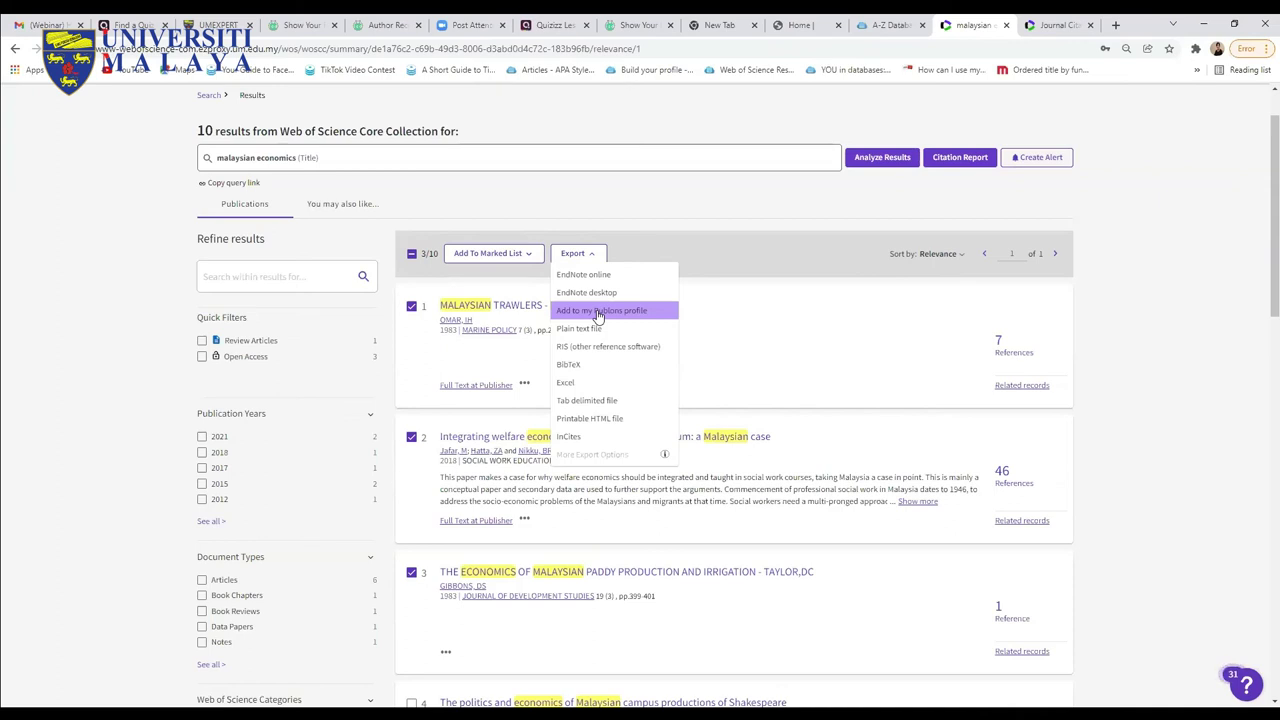
scroll(1195, 300, up, 2)
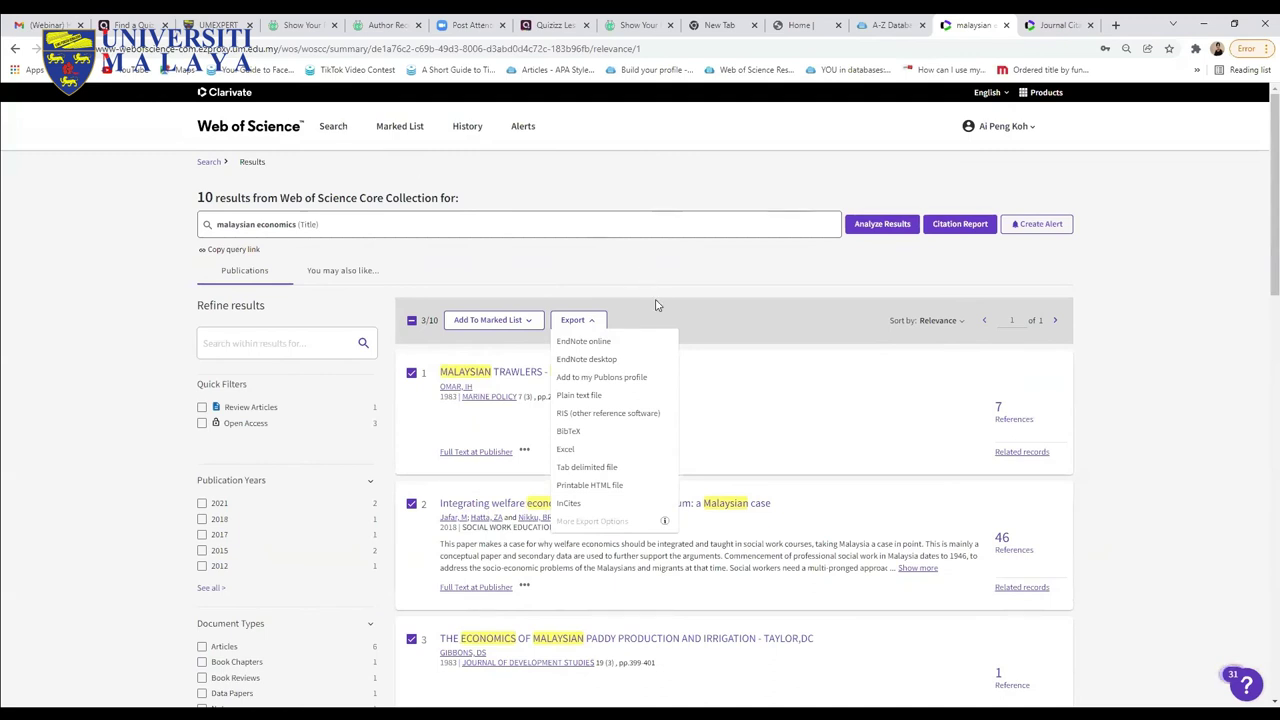
scroll(416, 425, down, 1)
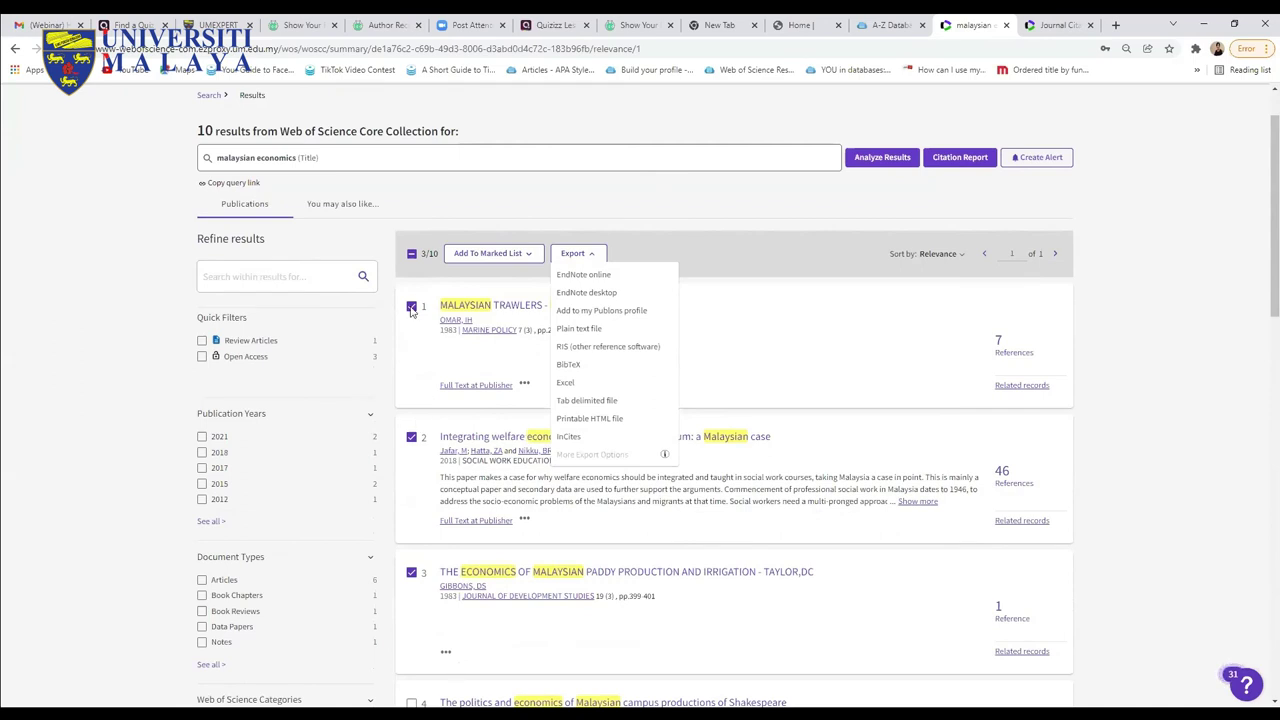
scroll(428, 505, down, 3)
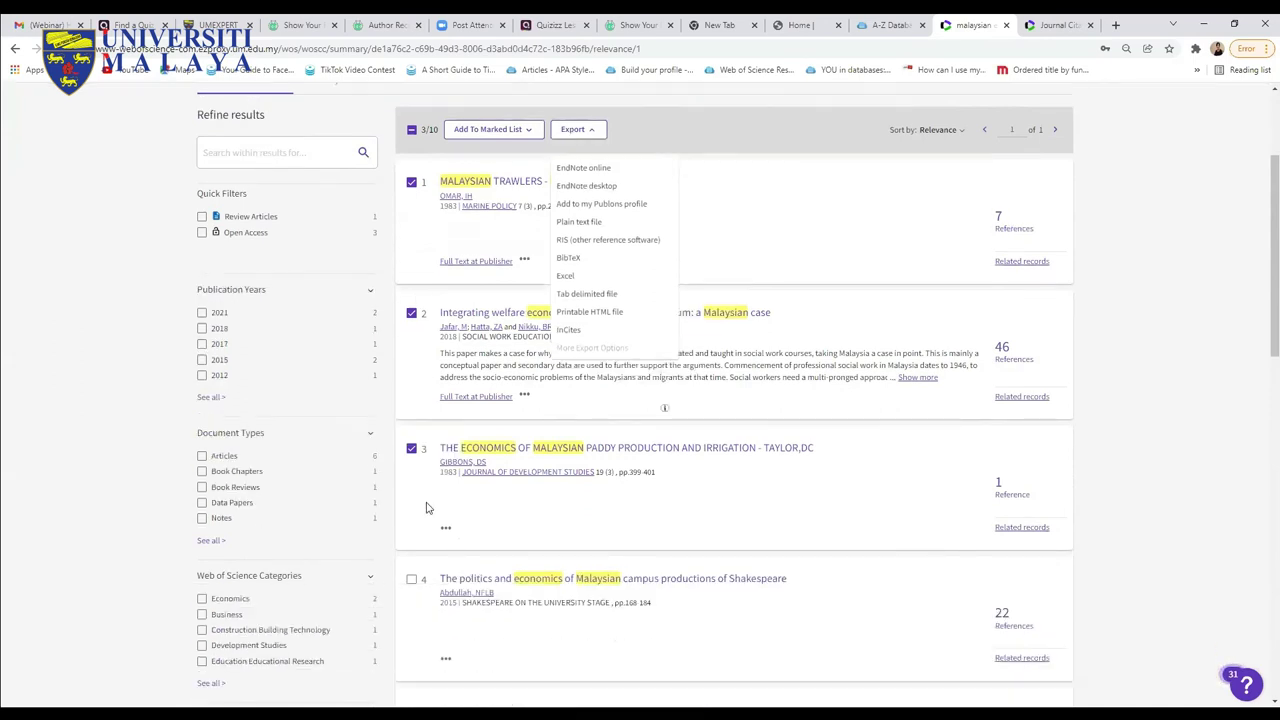
scroll(430, 550, up, 1)
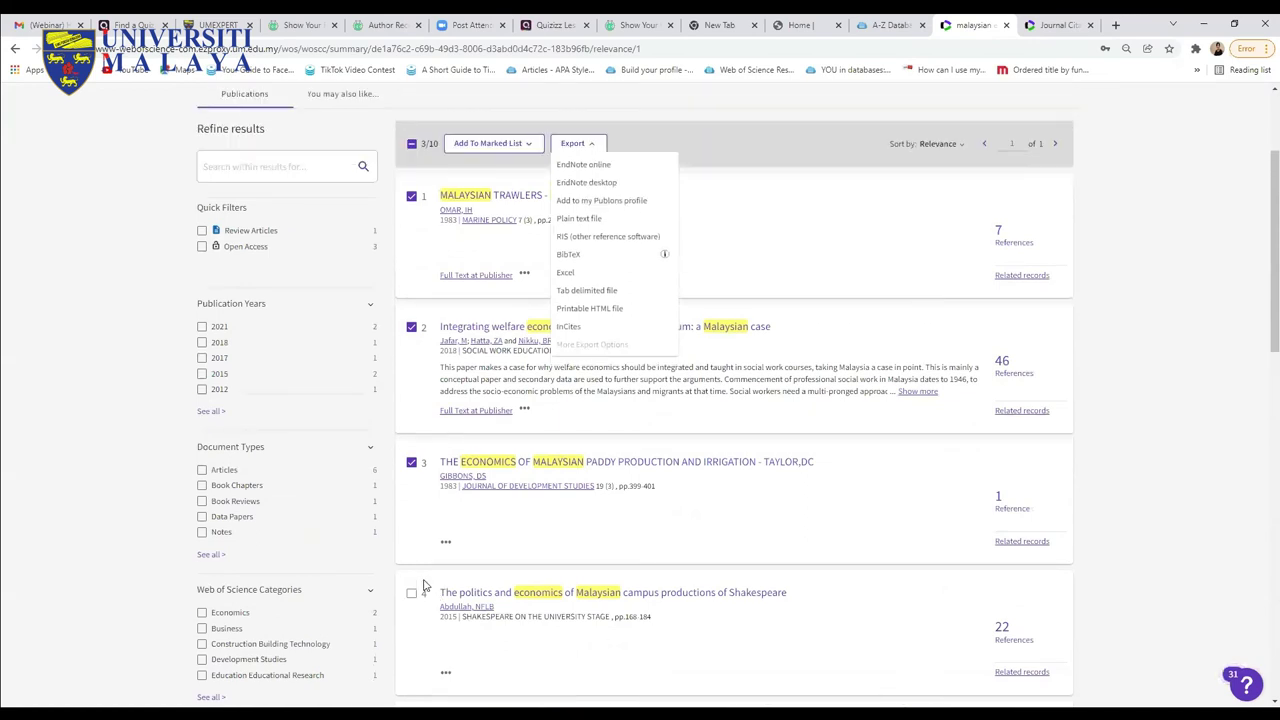
scroll(423, 585, up, 1)
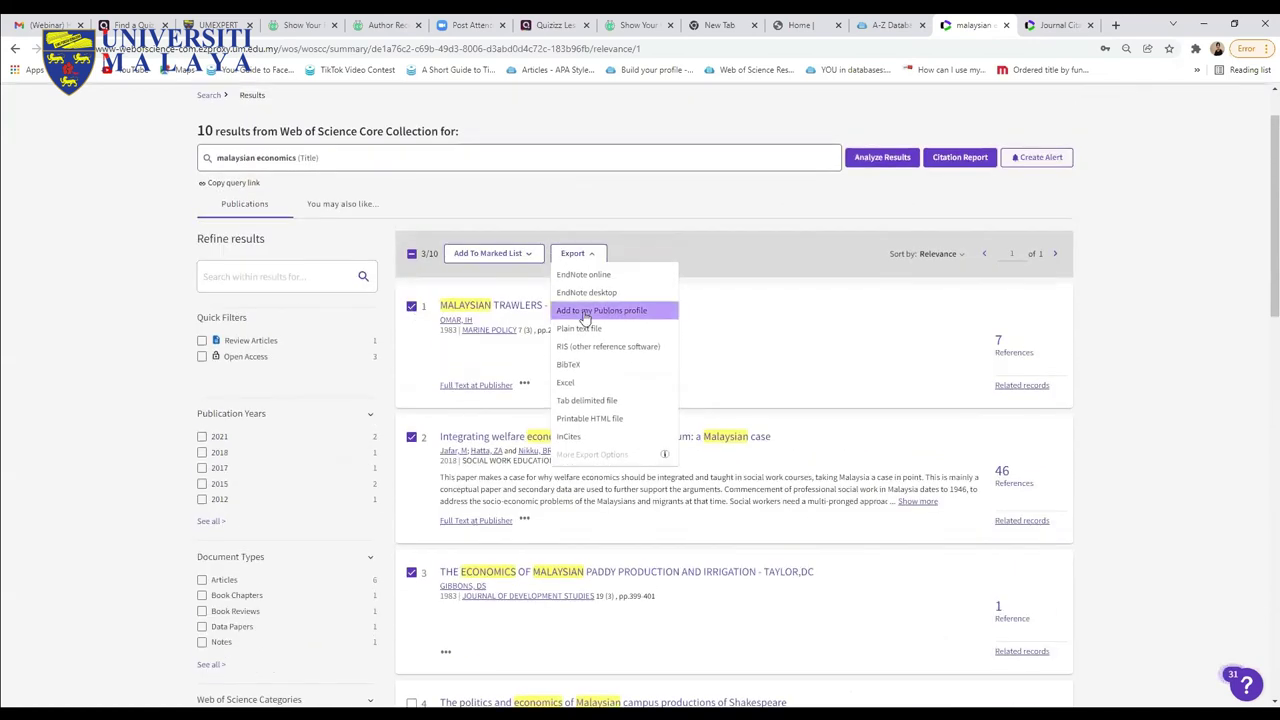
click(585, 312)
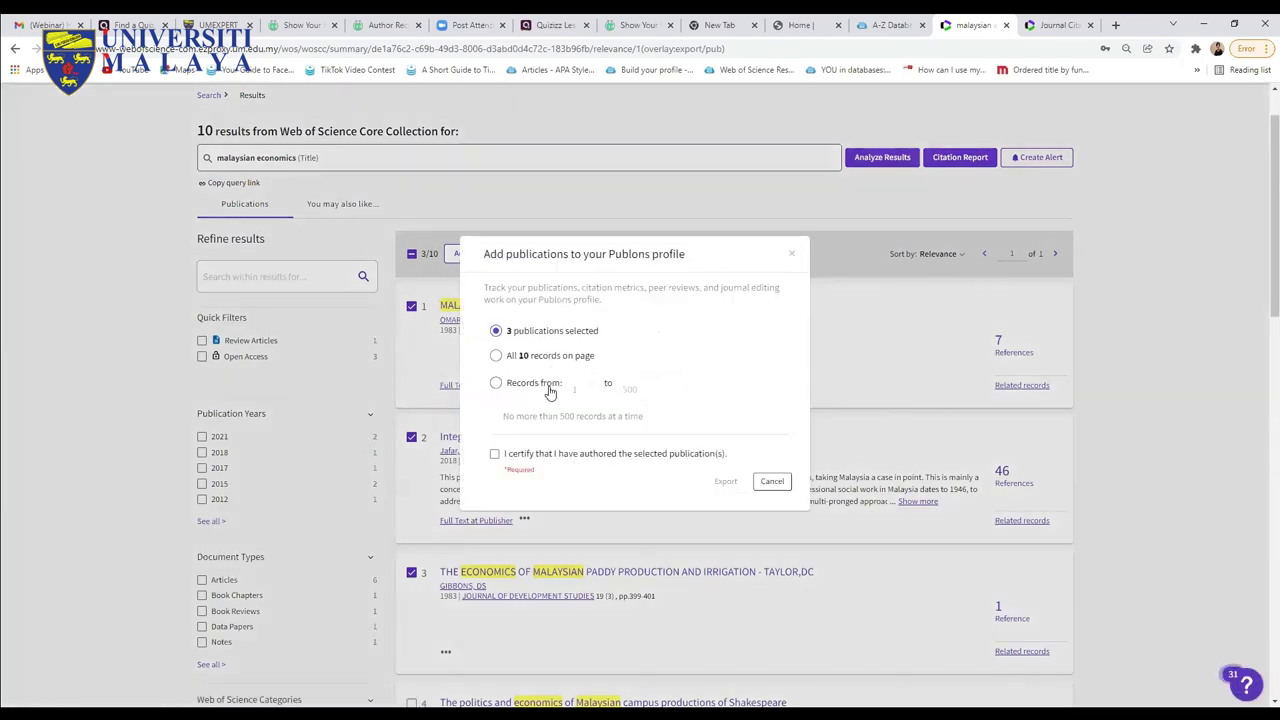
click(496, 455)
click(1126, 284)
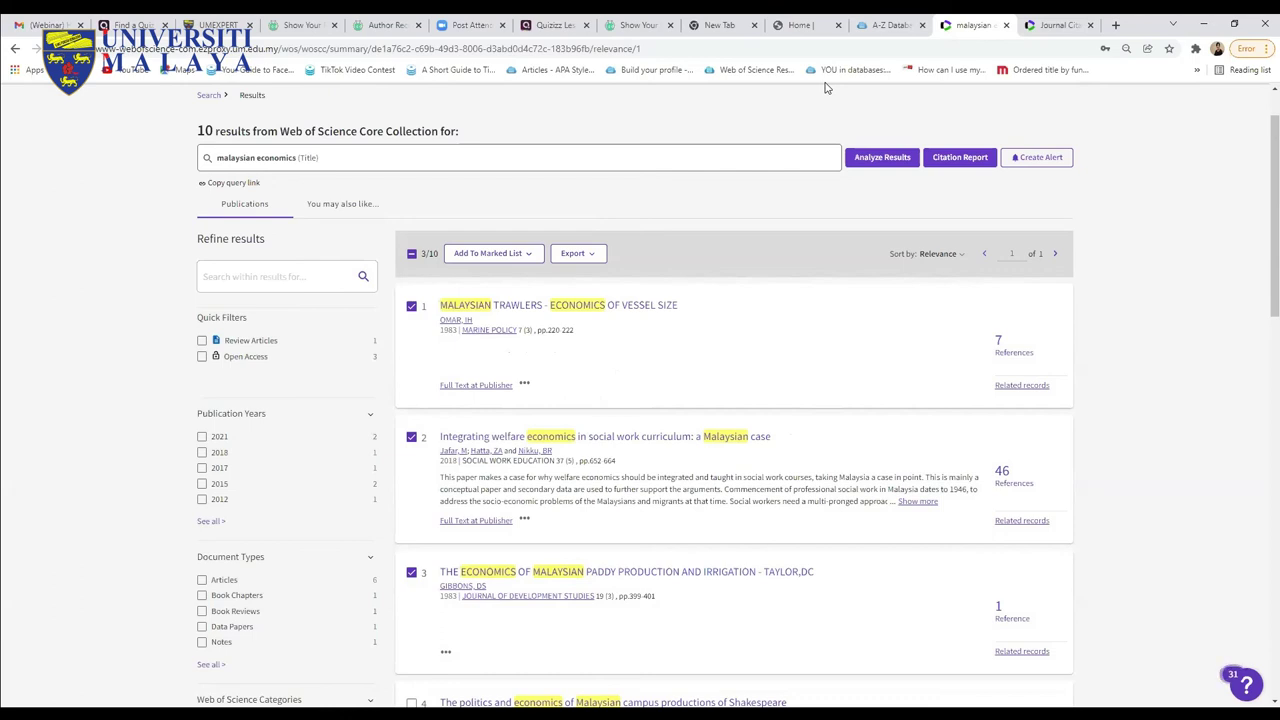
Open Scopus from the S section of the UM Library A-Z Databases list
click(884, 27)
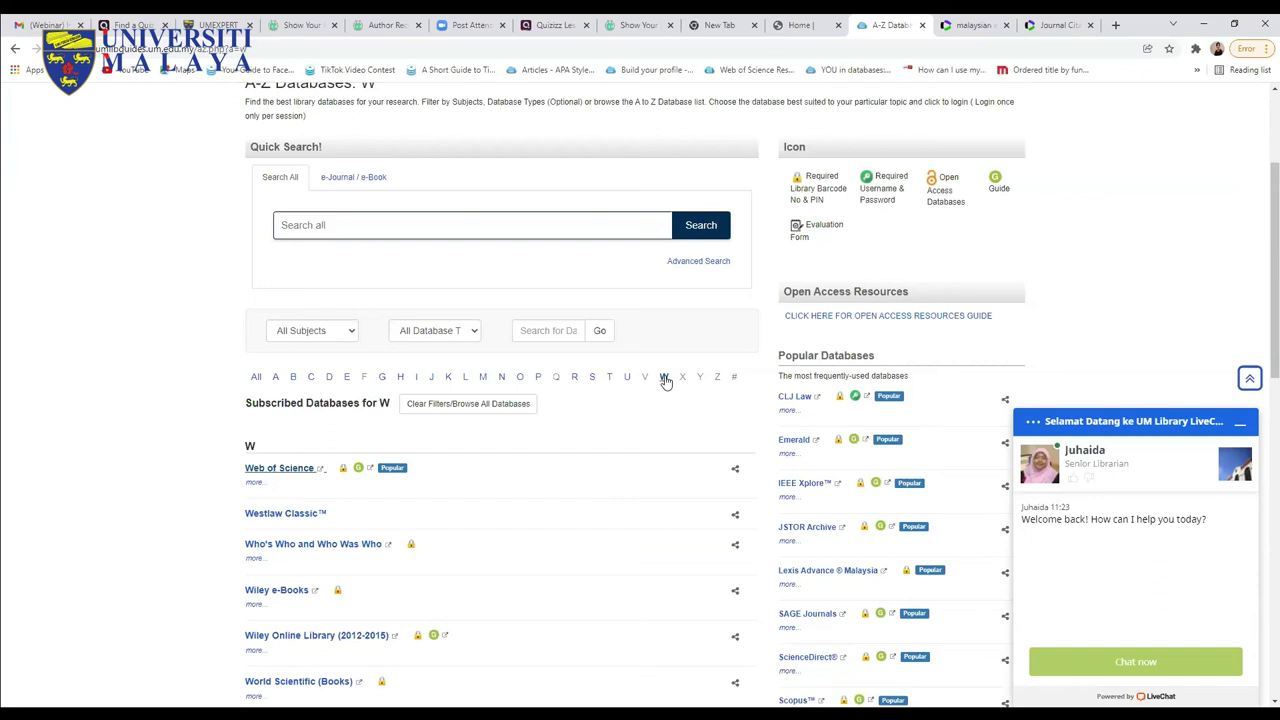
click(592, 377)
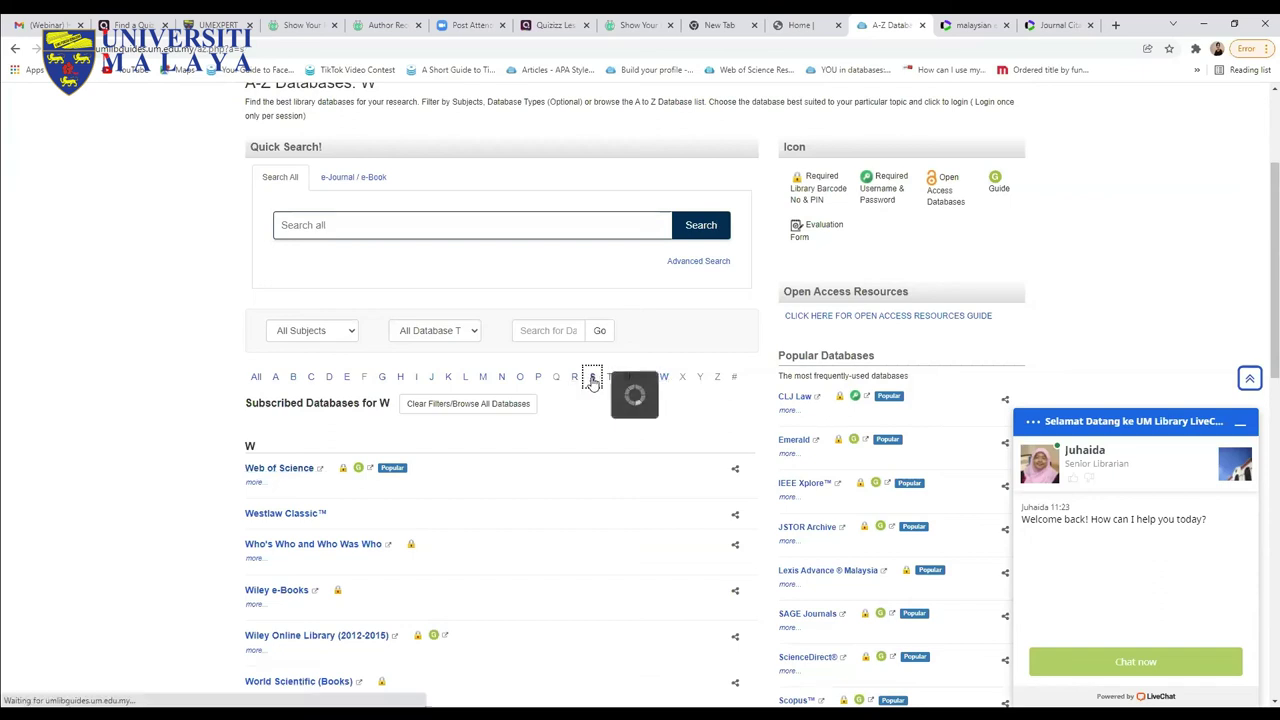
scroll(583, 531, down, 2)
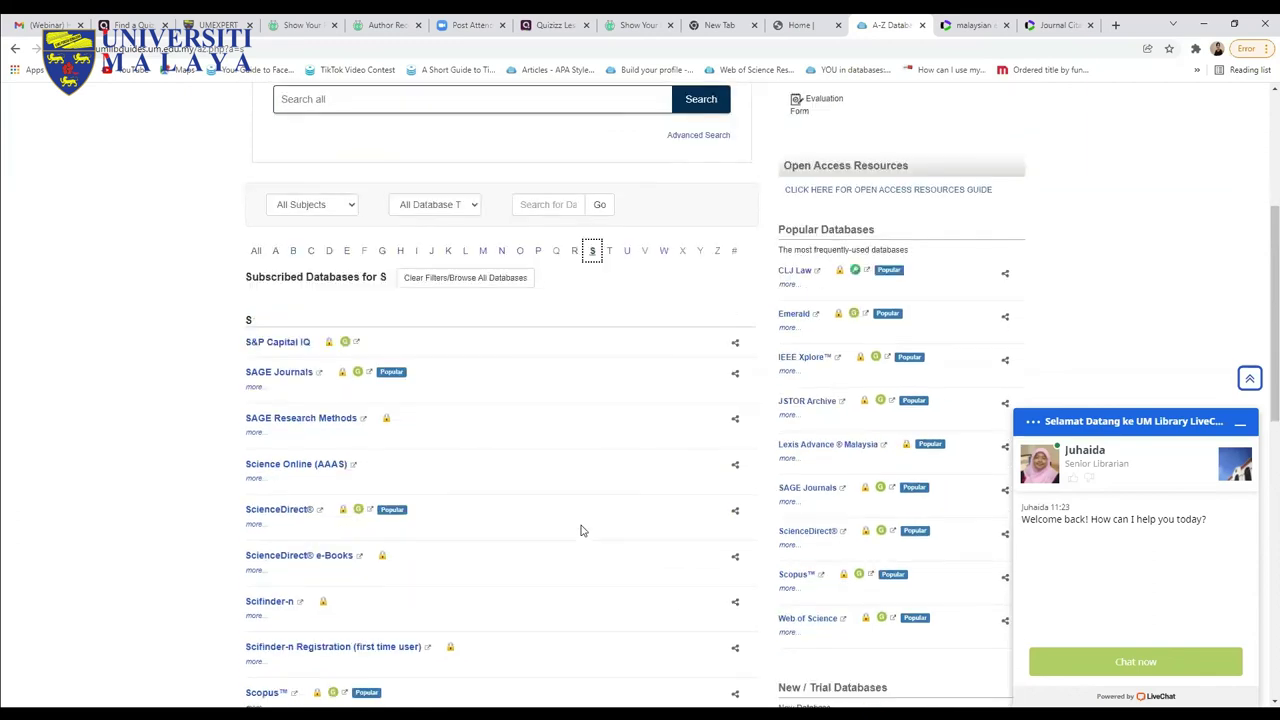
scroll(583, 531, down, 1)
scroll(277, 432, down, 2)
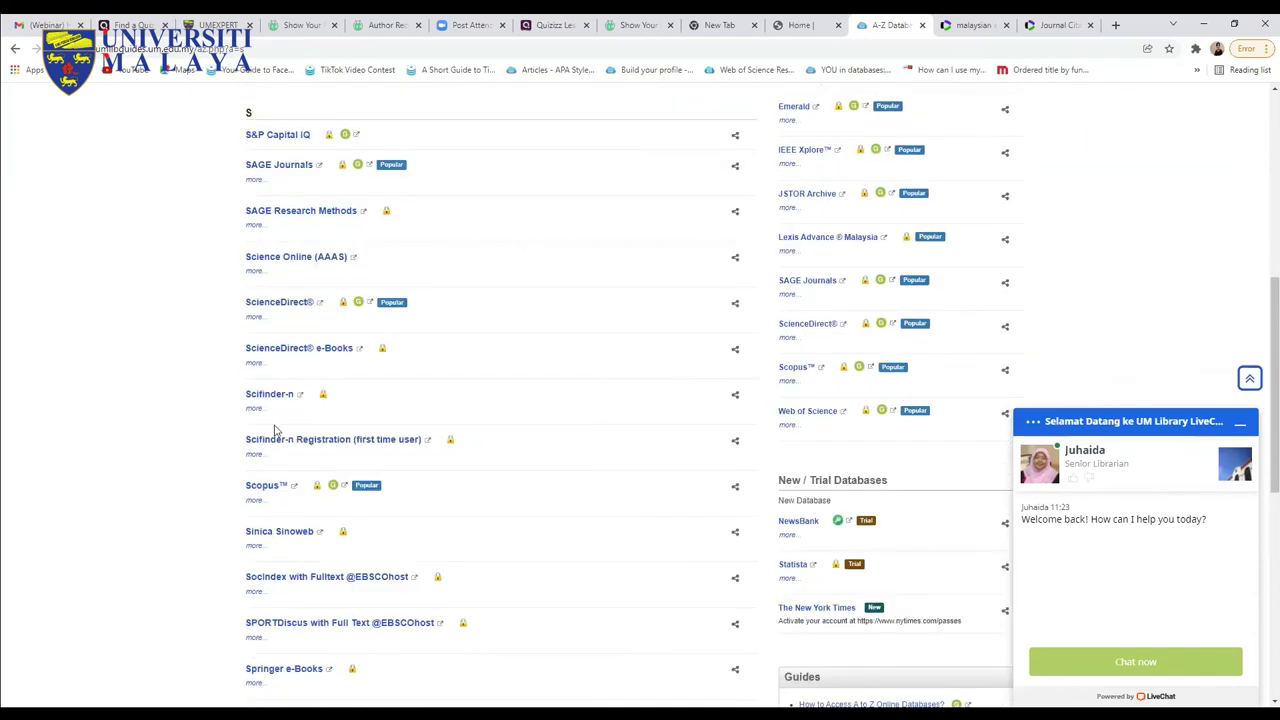
click(267, 430)
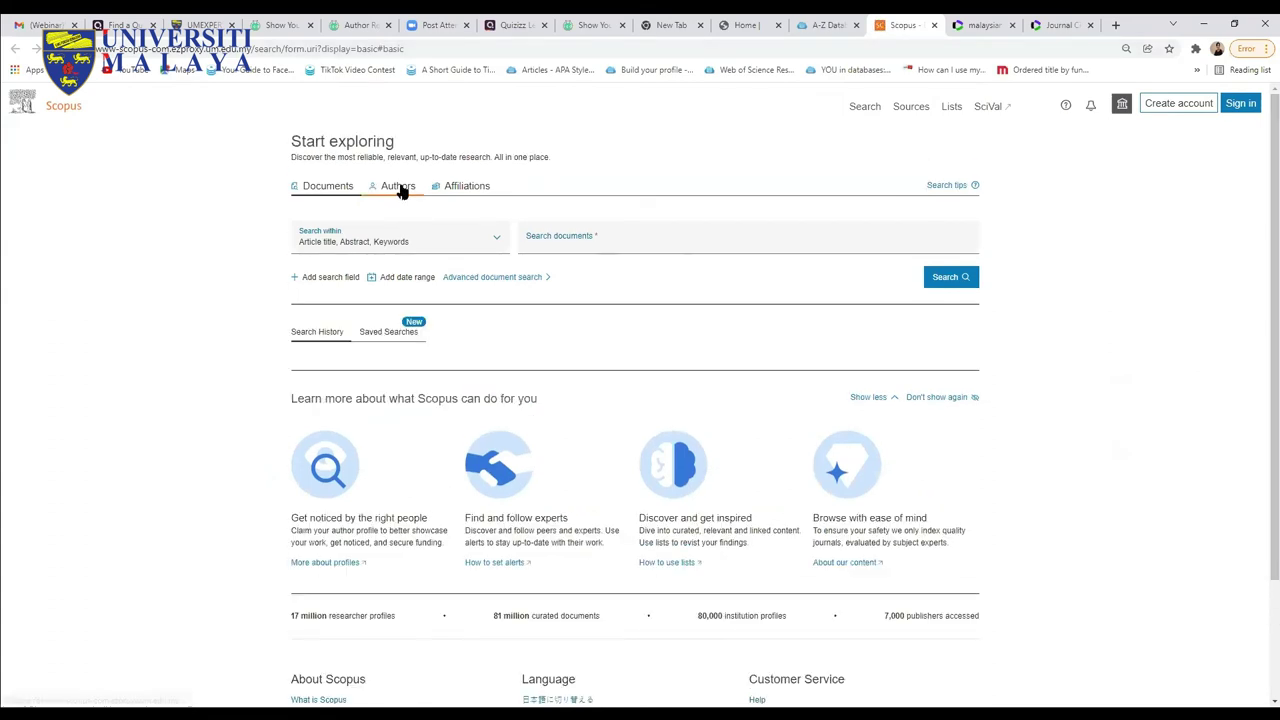
Run a Scopus author search by last name and first initial 'n', which returns 3 author results
click(402, 191)
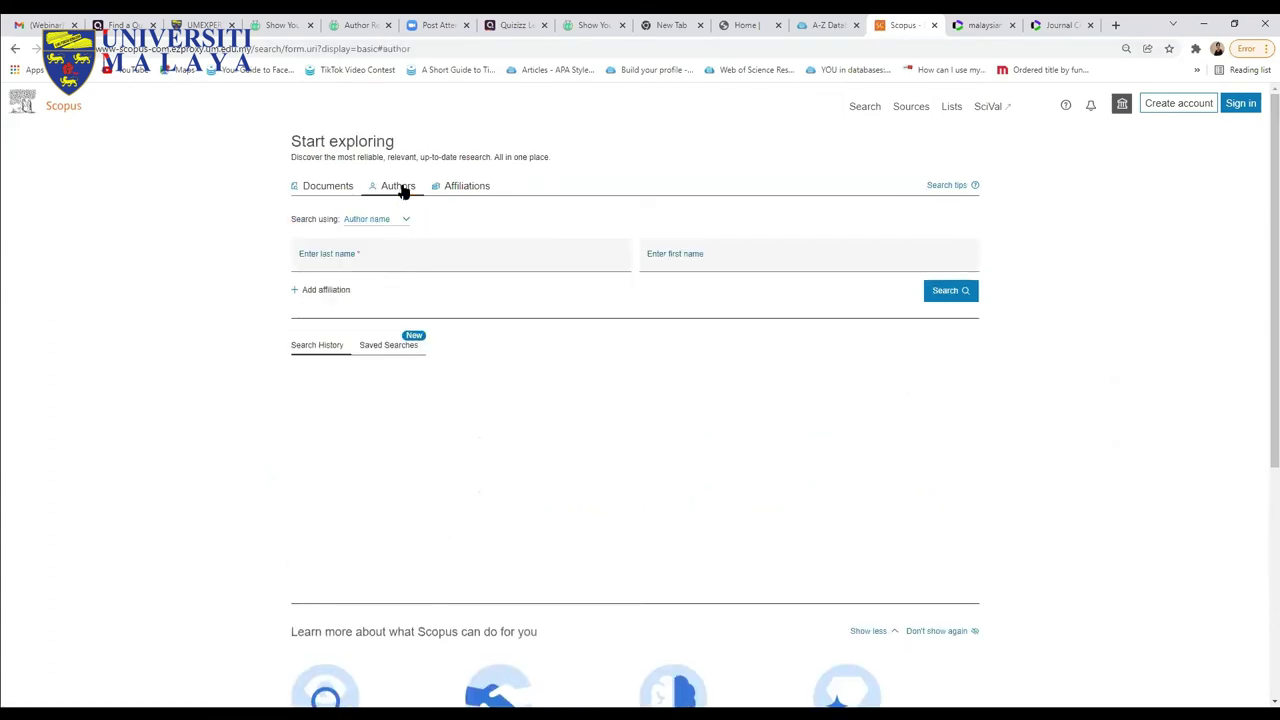
click(375, 263)
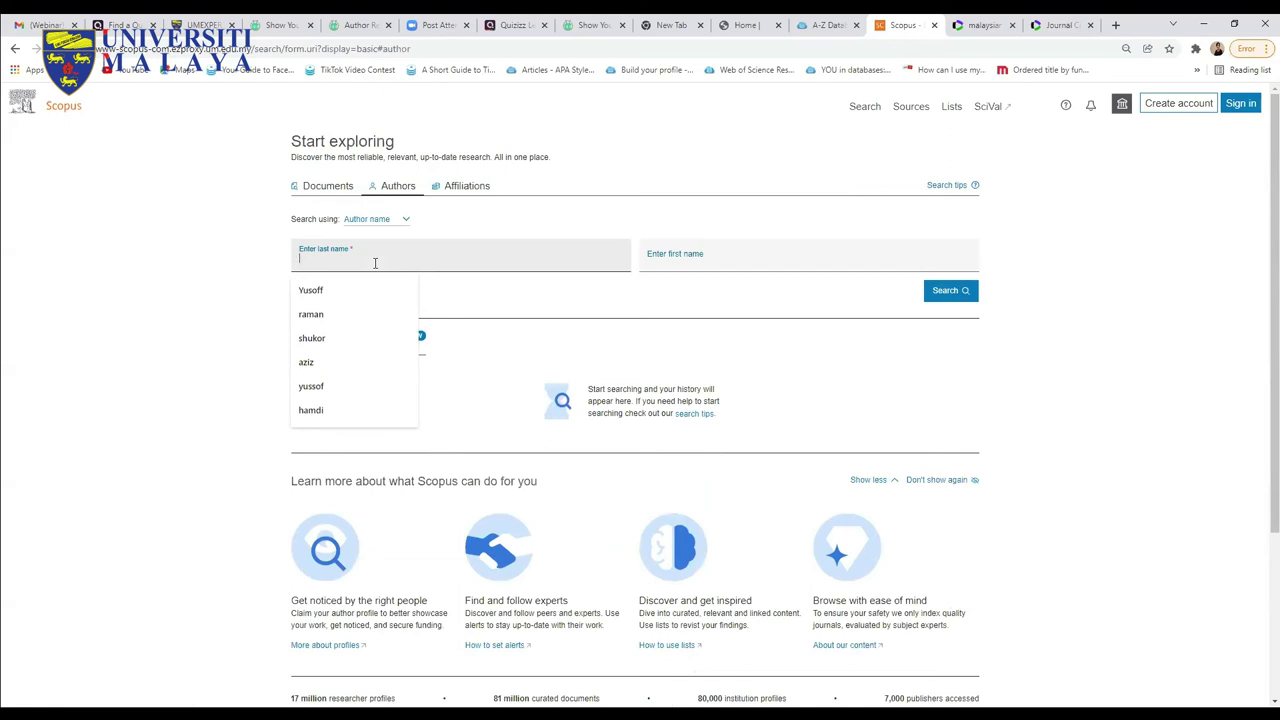
text(ham)
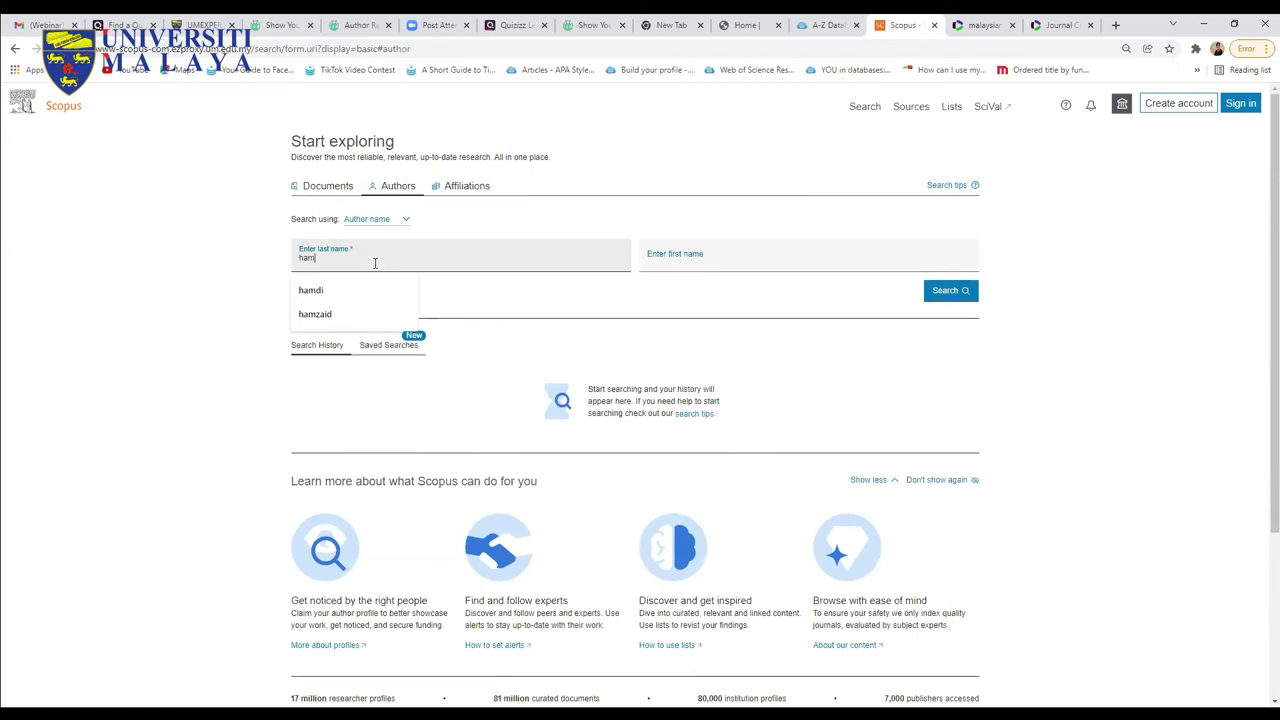
text(zaid)
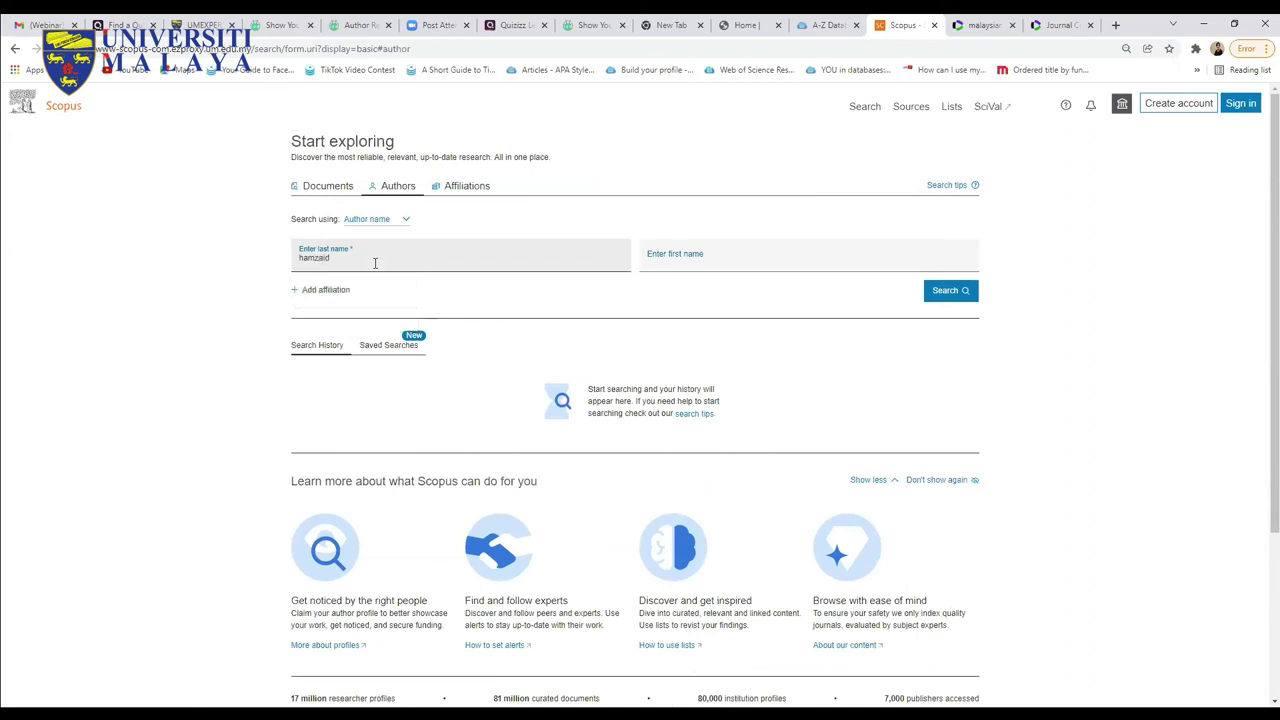
click(712, 261)
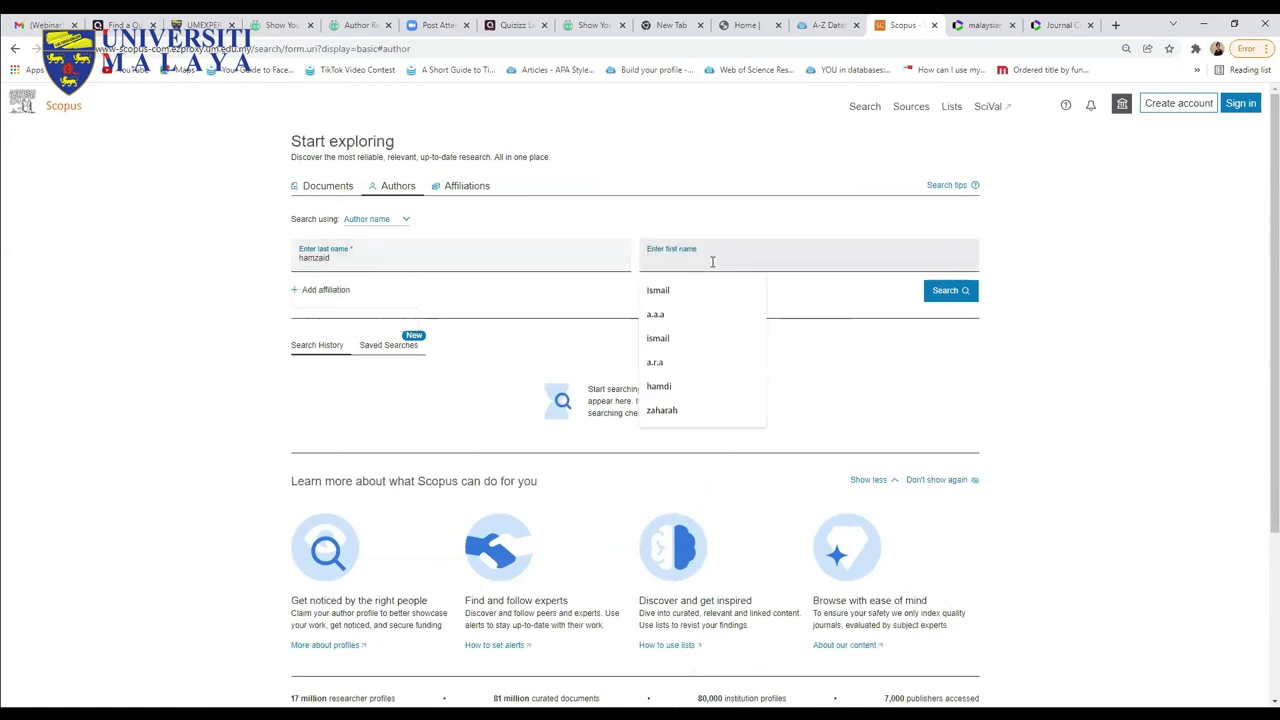
text(n)
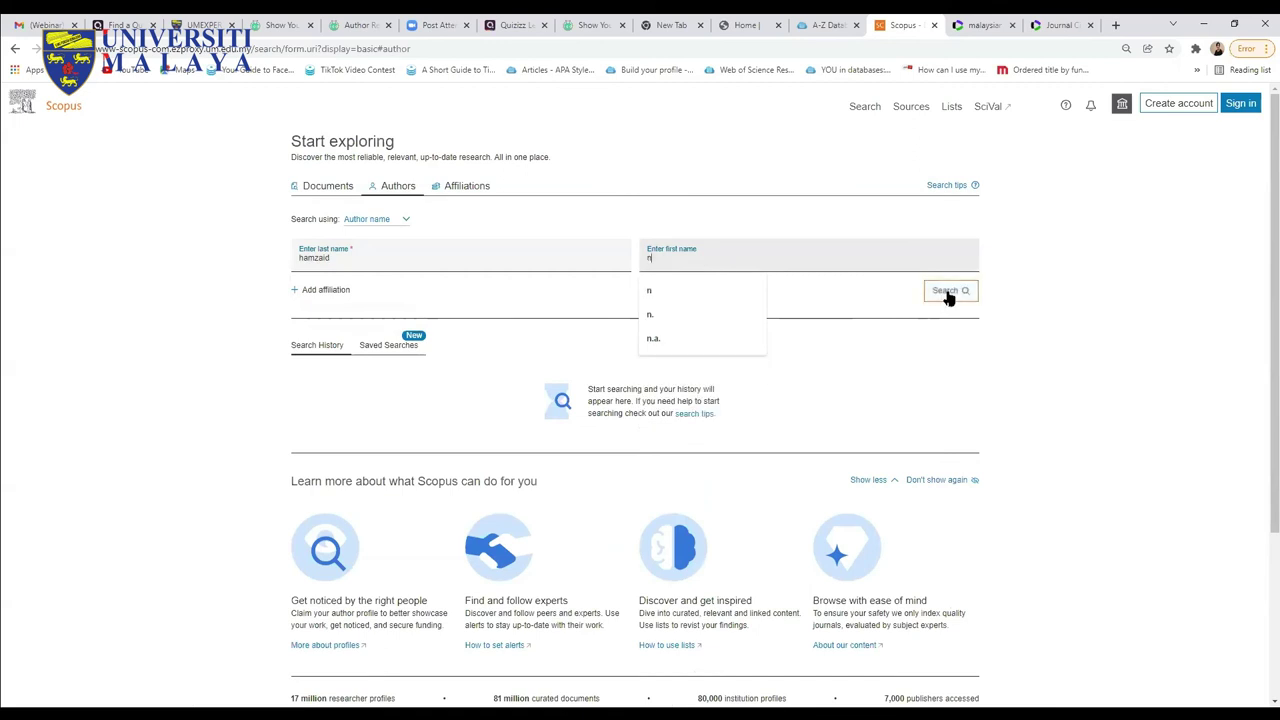
click(948, 294)
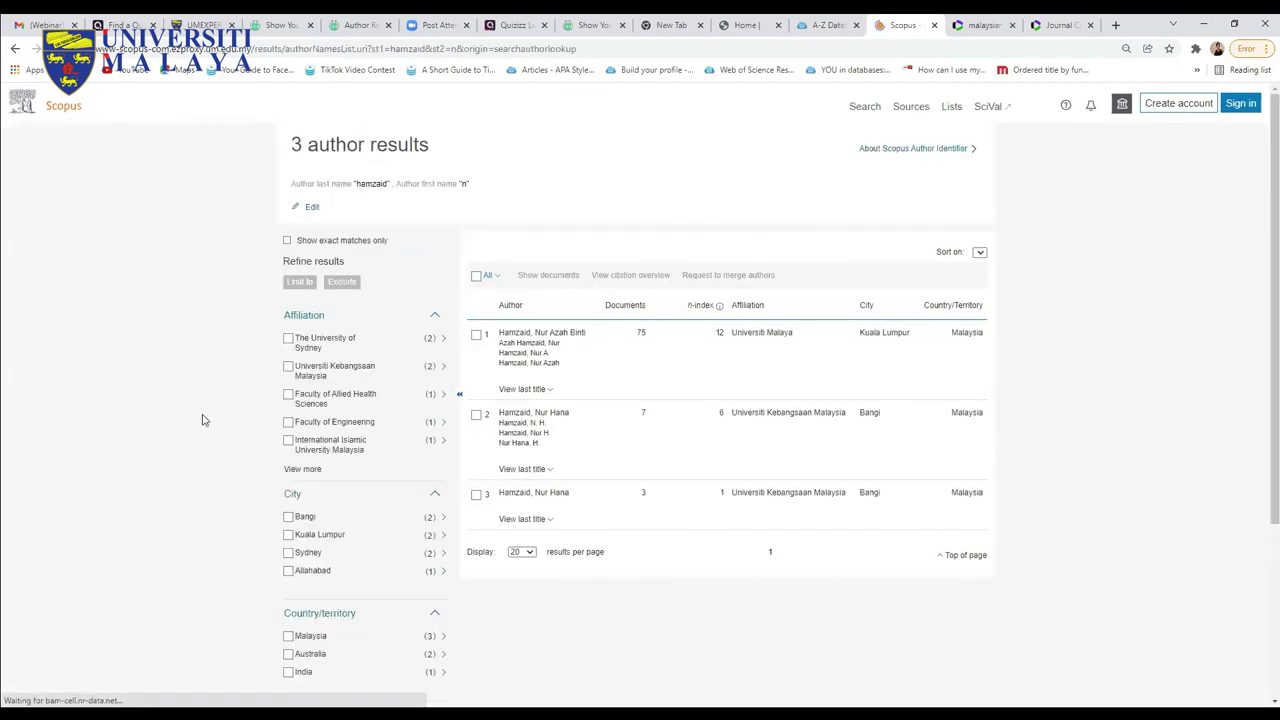
scroll(731, 289, down, 1)
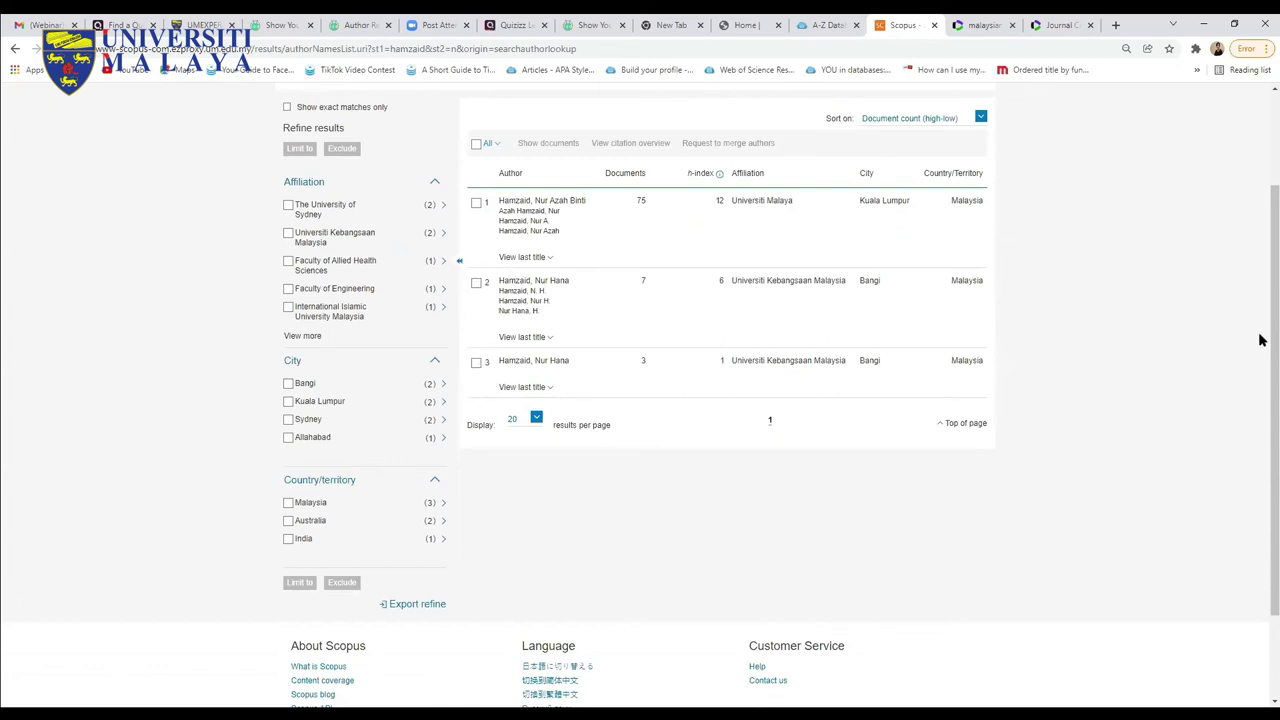
scroll(1262, 340, up, 1)
scroll(1262, 340, up, 1)
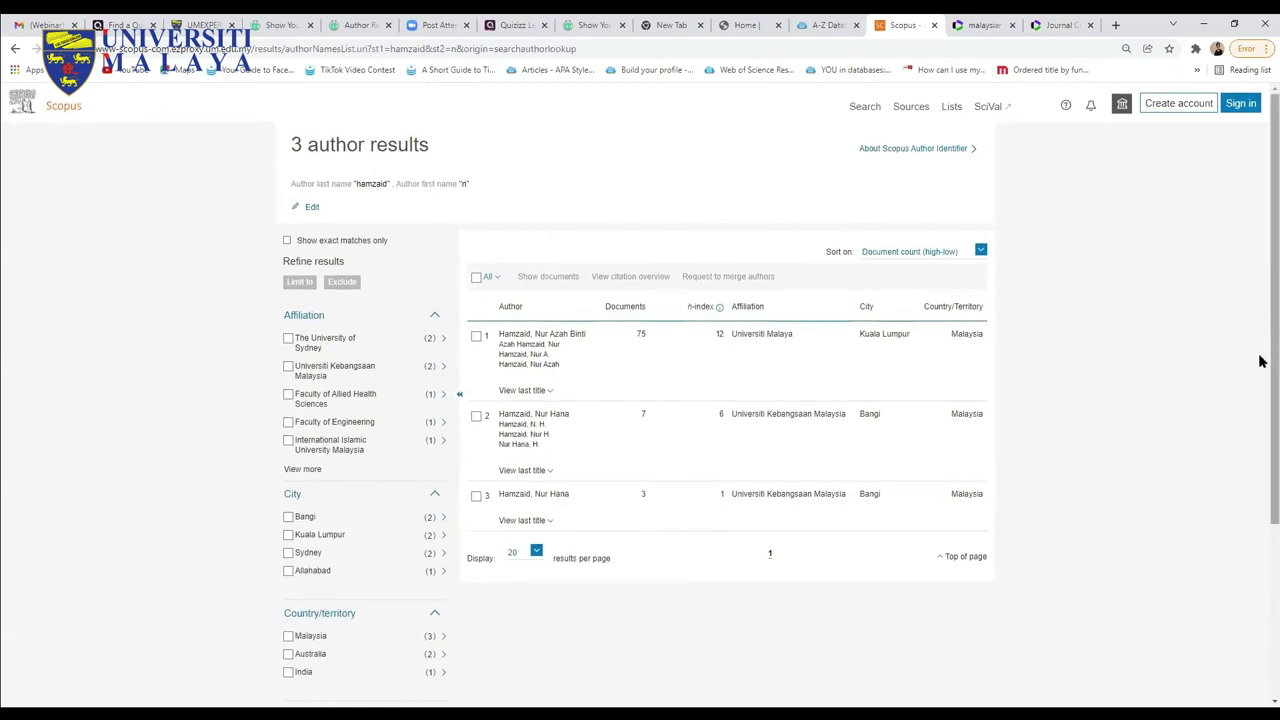
Select author results 2 and 3 and request to merge them
click(477, 417)
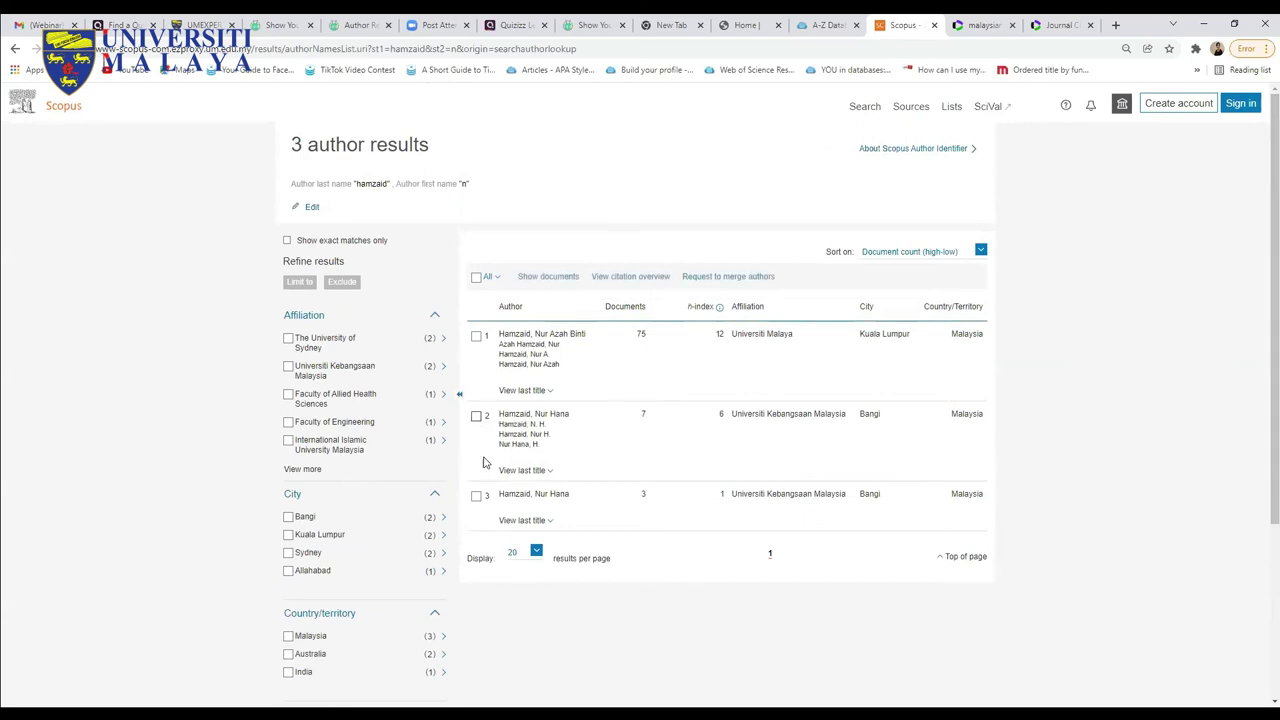
click(476, 497)
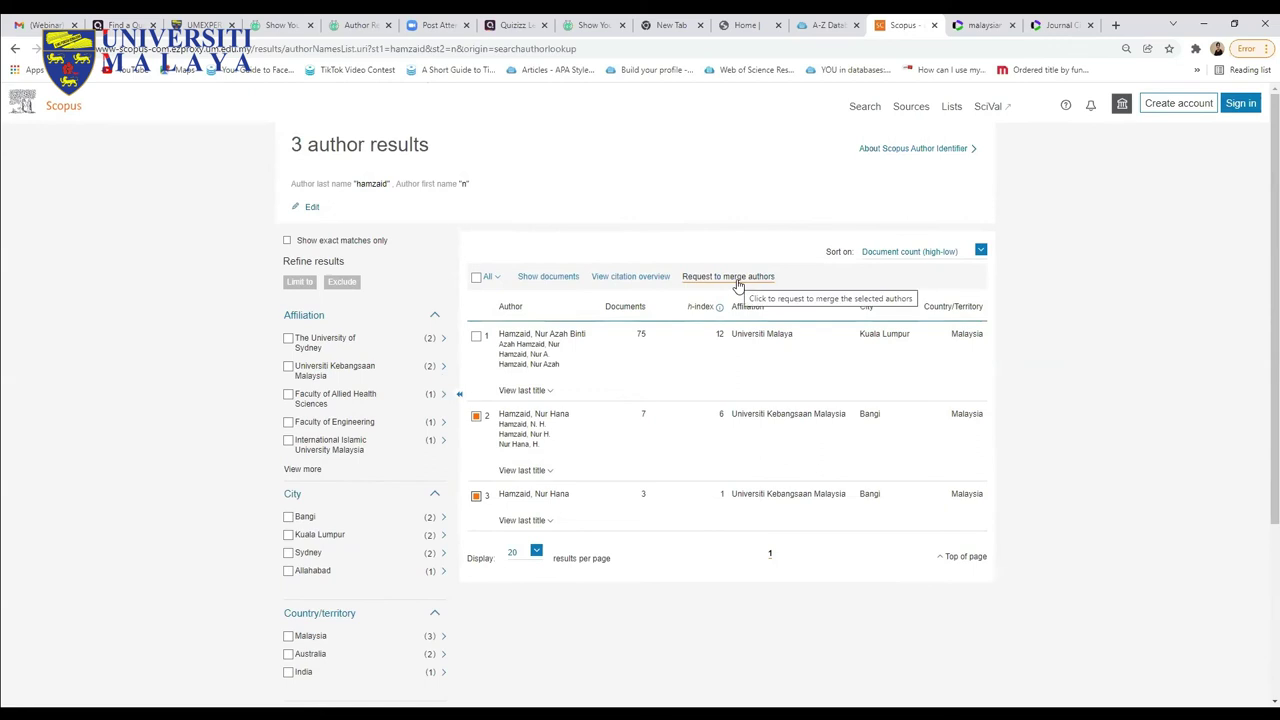
click(737, 285)
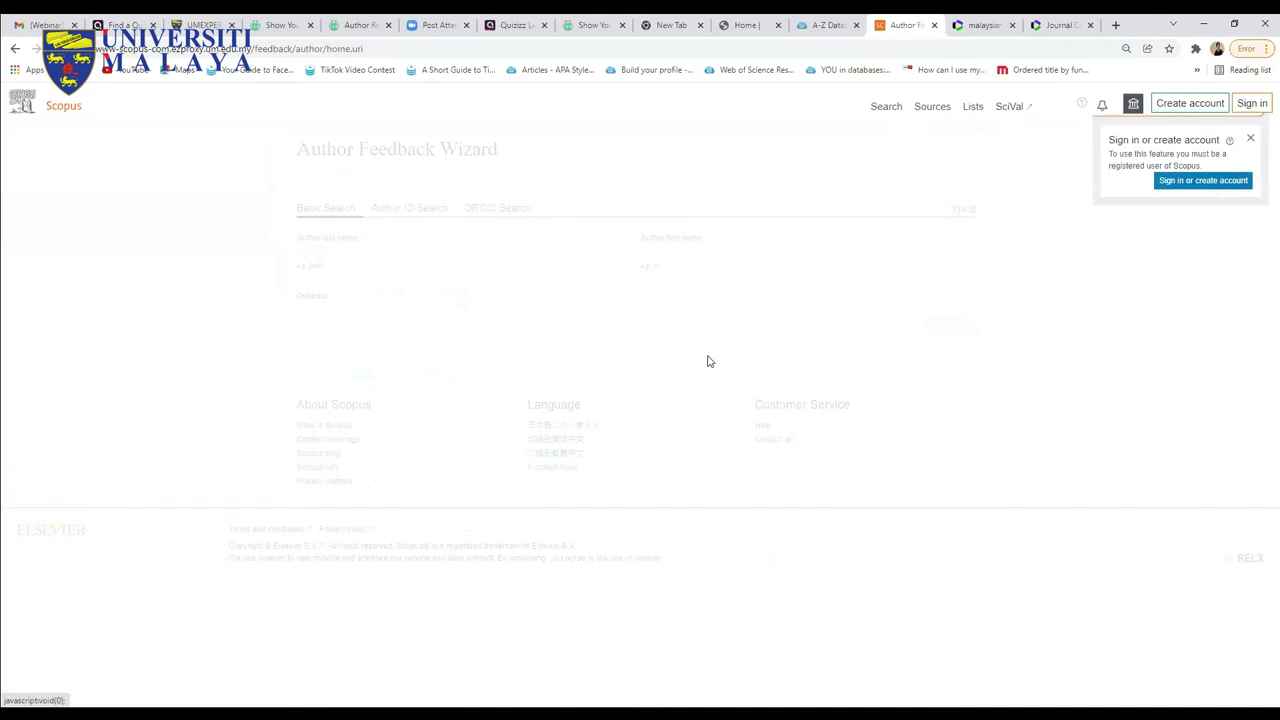
Start signing in to Scopus, then dismiss the prefilled account sign-in
click(1203, 181)
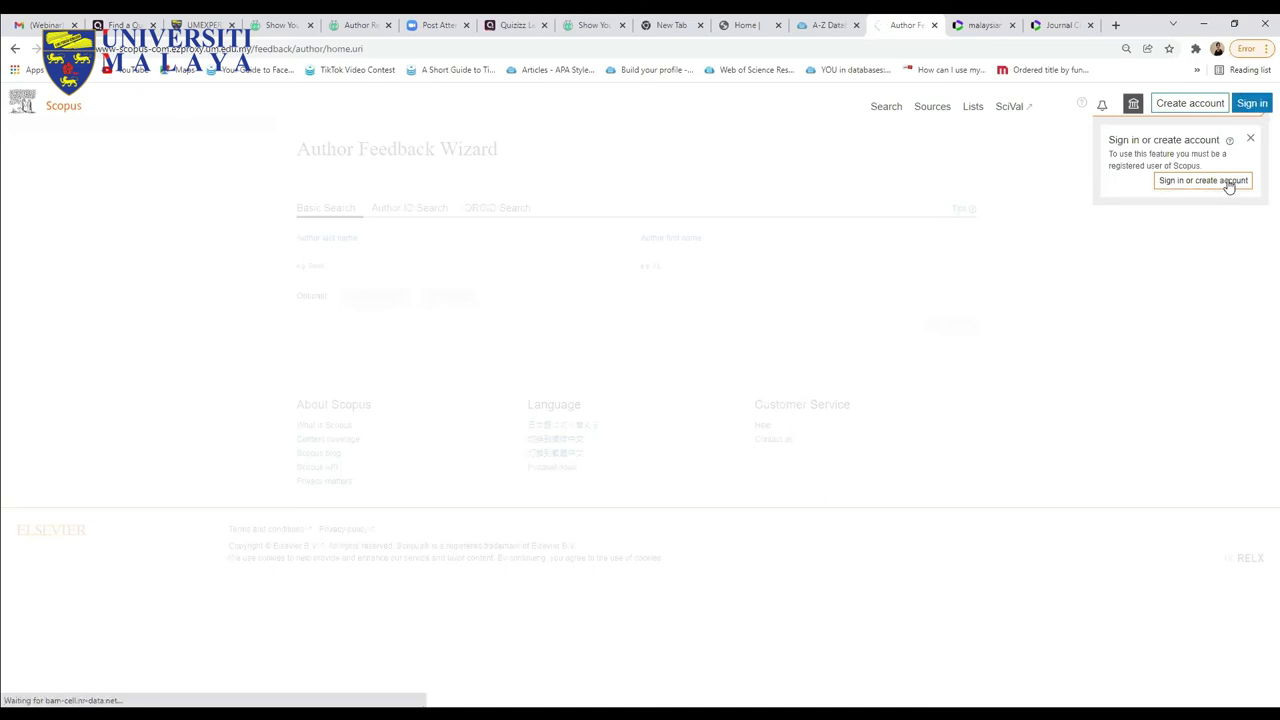
click(1249, 112)
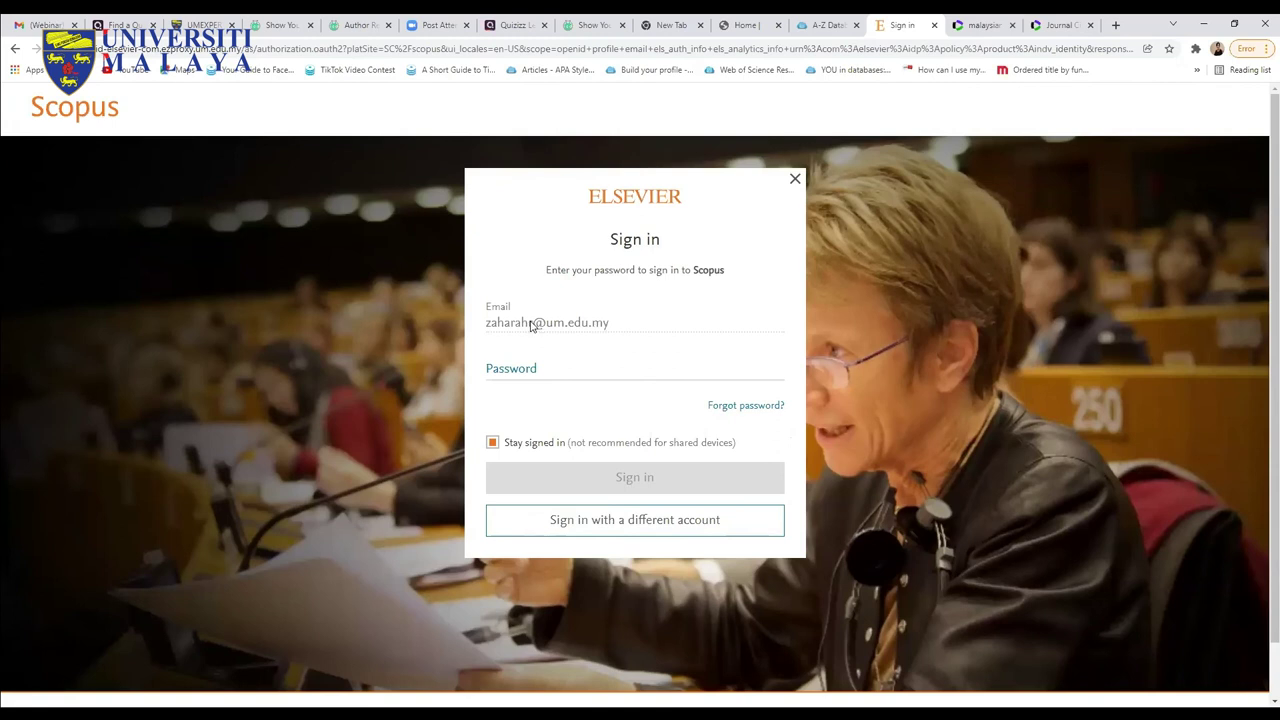
triple_click(473, 330)
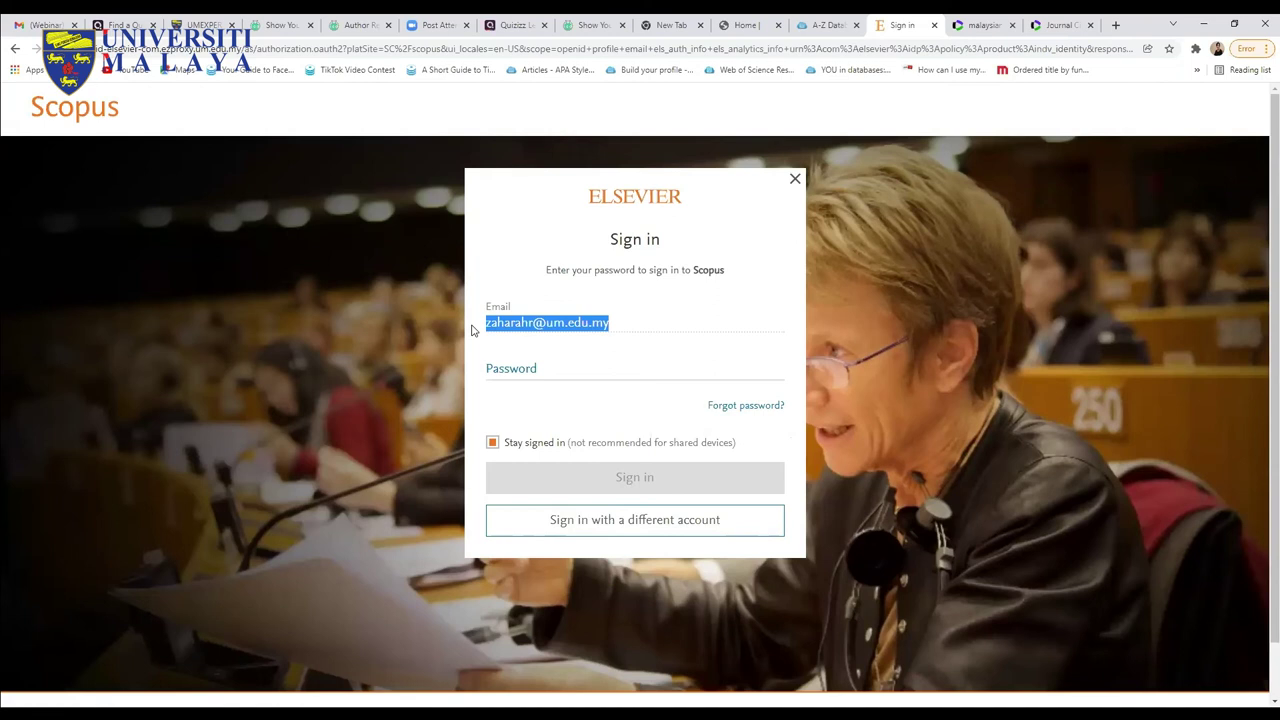
click(499, 430)
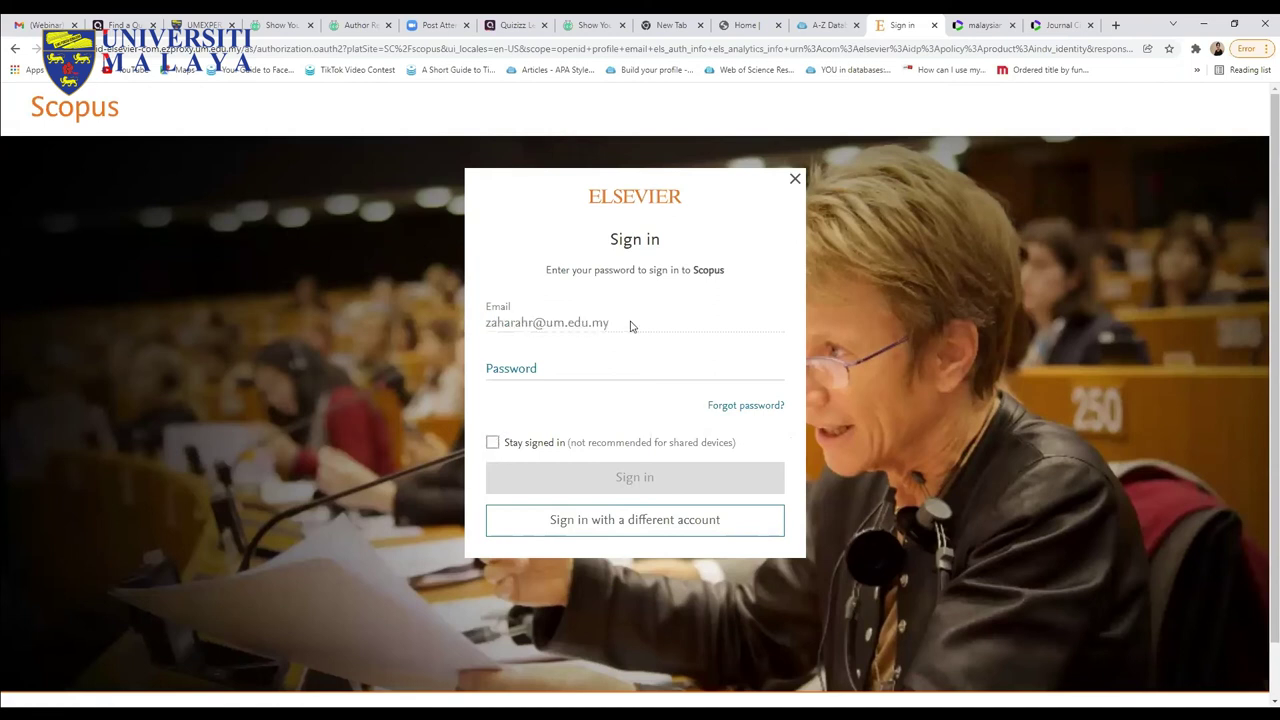
drag(629, 326, 462, 325)
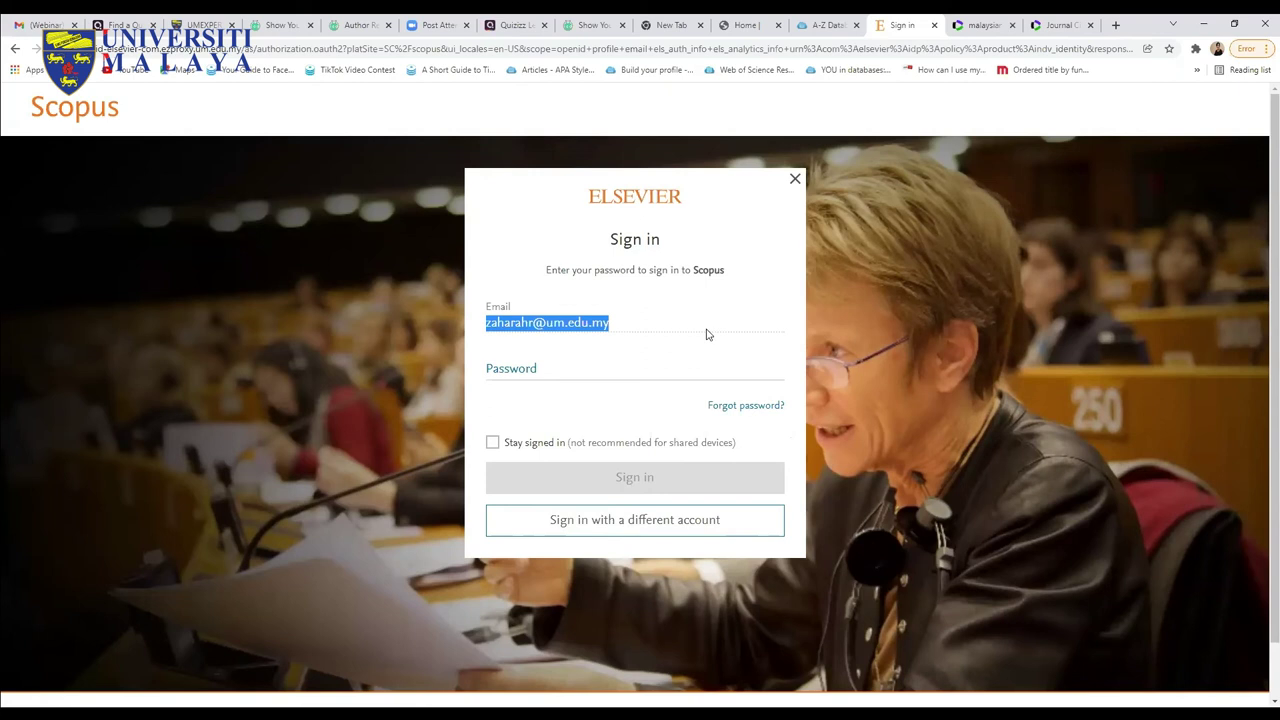
click(796, 180)
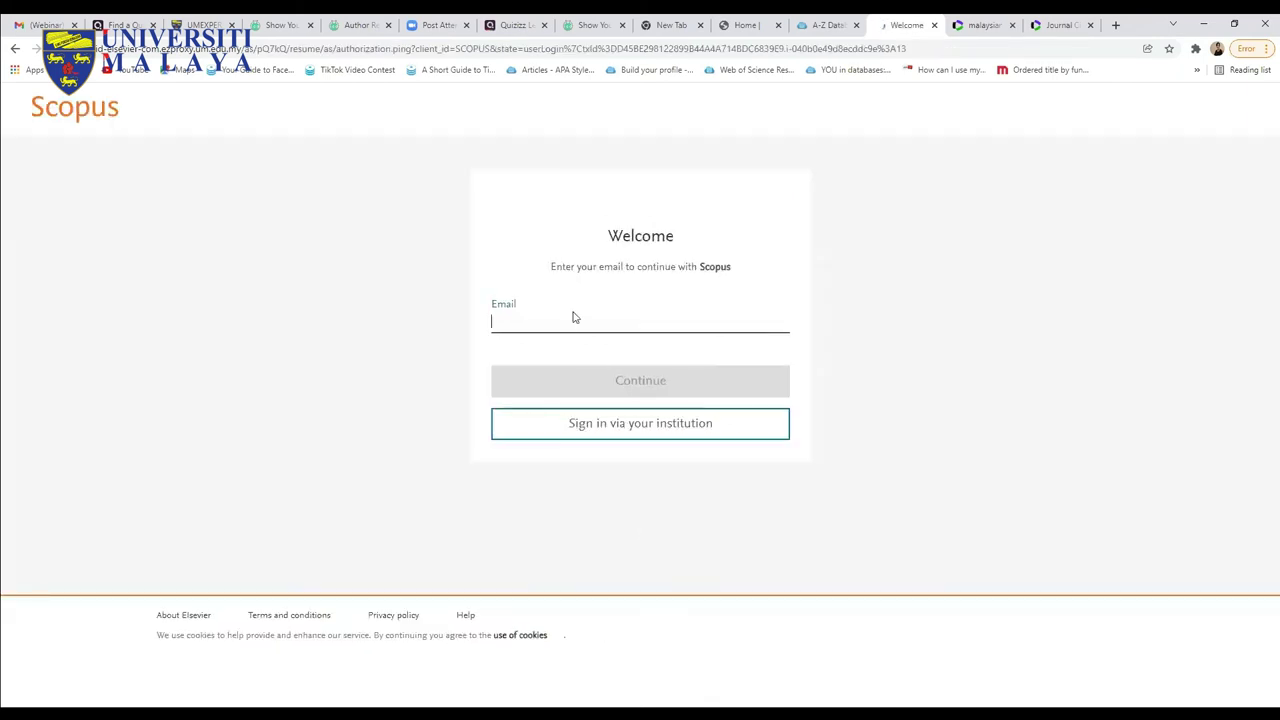
Sign in with a different university email address and switch to Gmail for the emailed link
text(kohai)
click(543, 358)
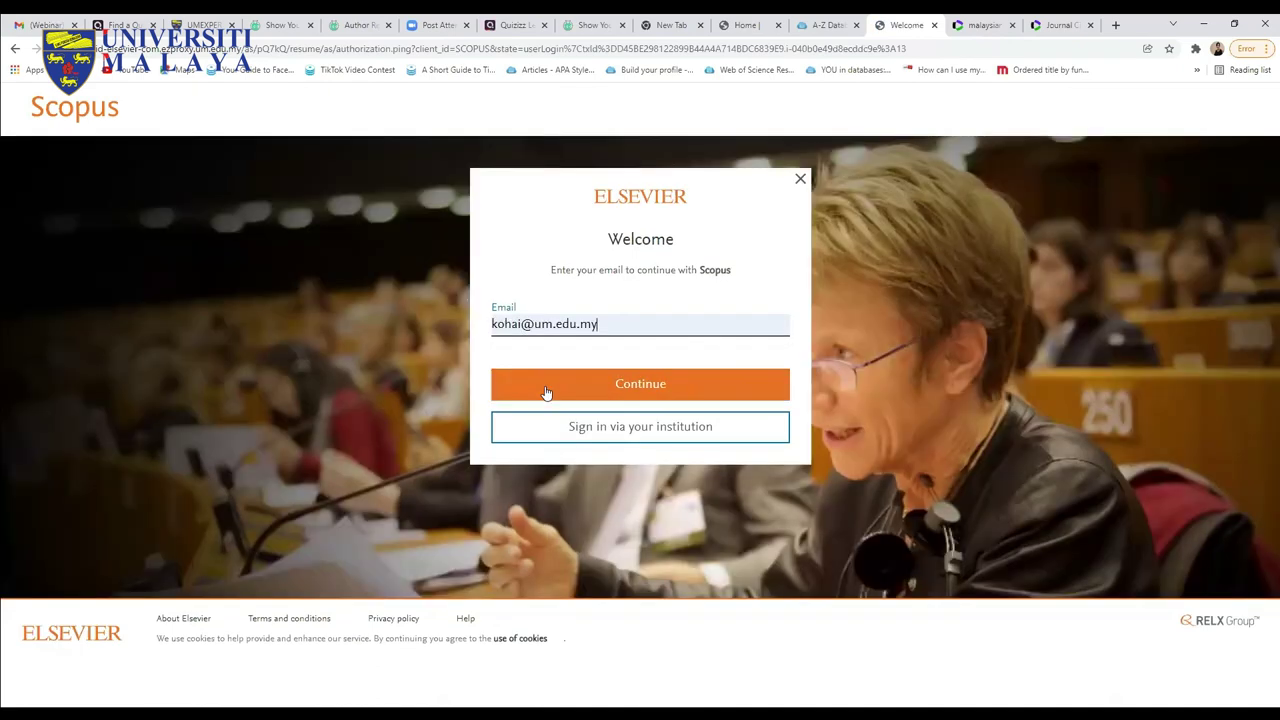
click(543, 393)
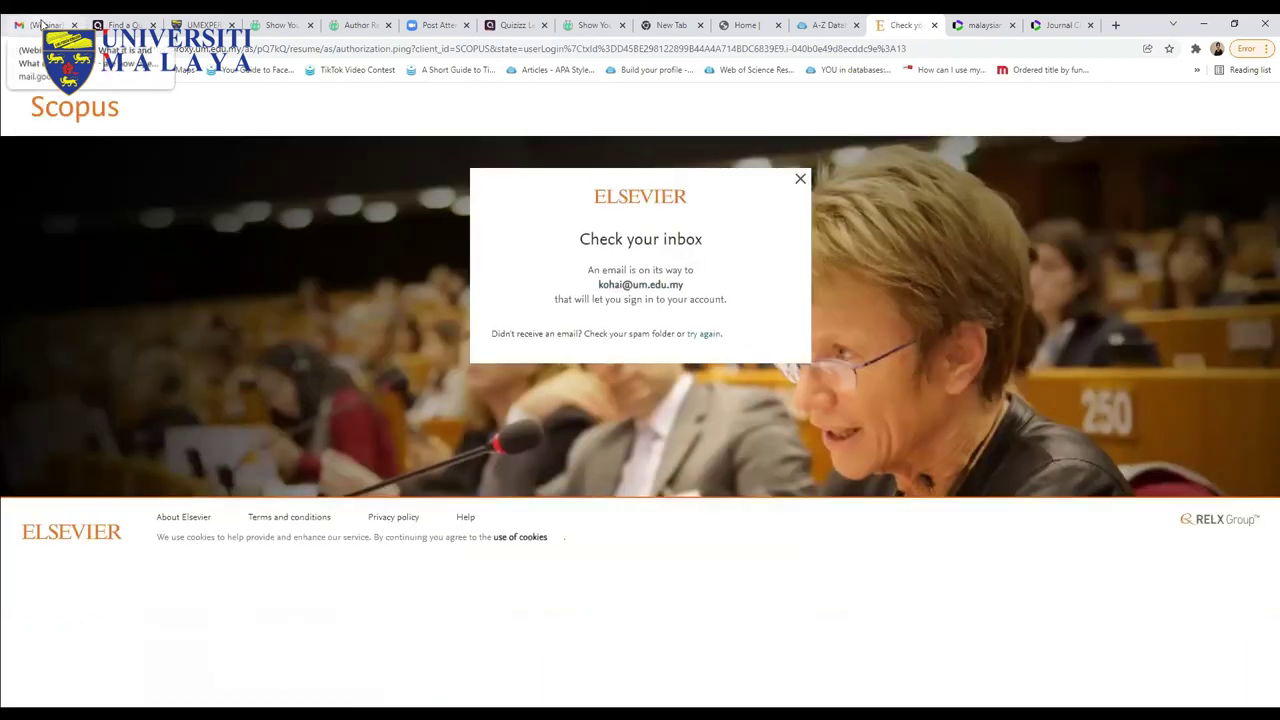
key(ctrl+1)
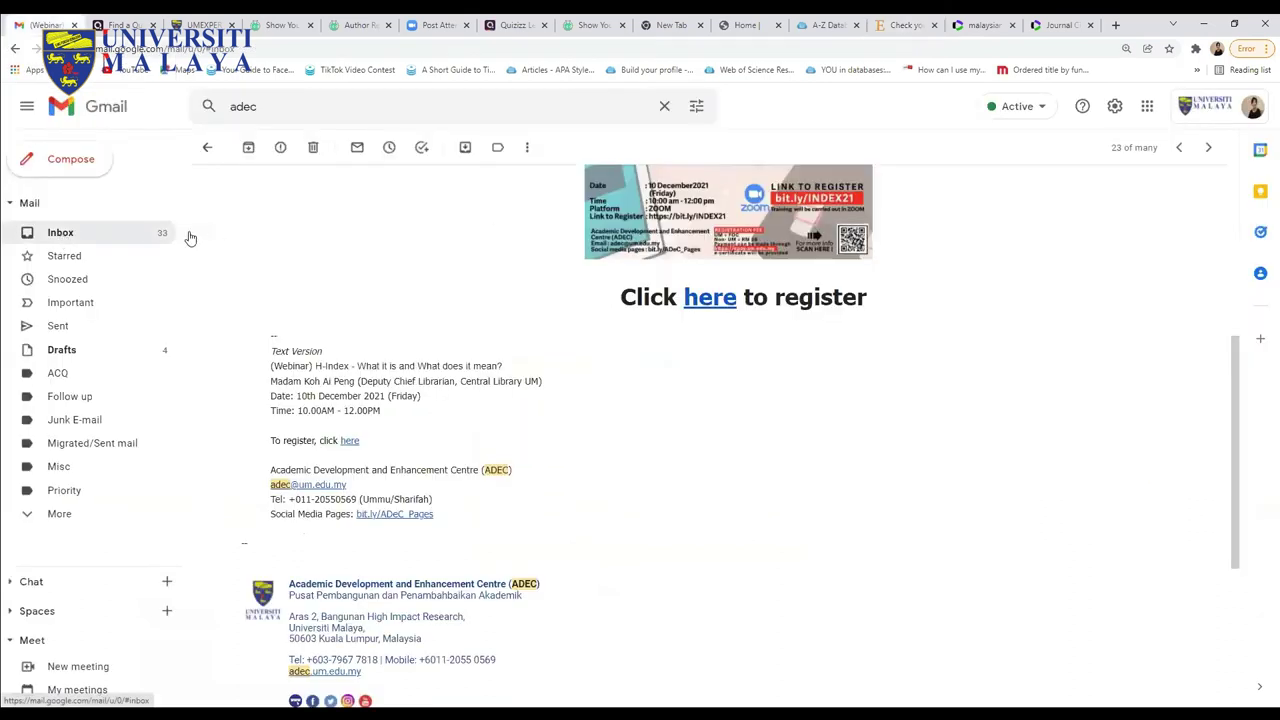
Open the Elsevier 'Choose your account' email in the Gmail inbox and follow its account link
click(251, 148)
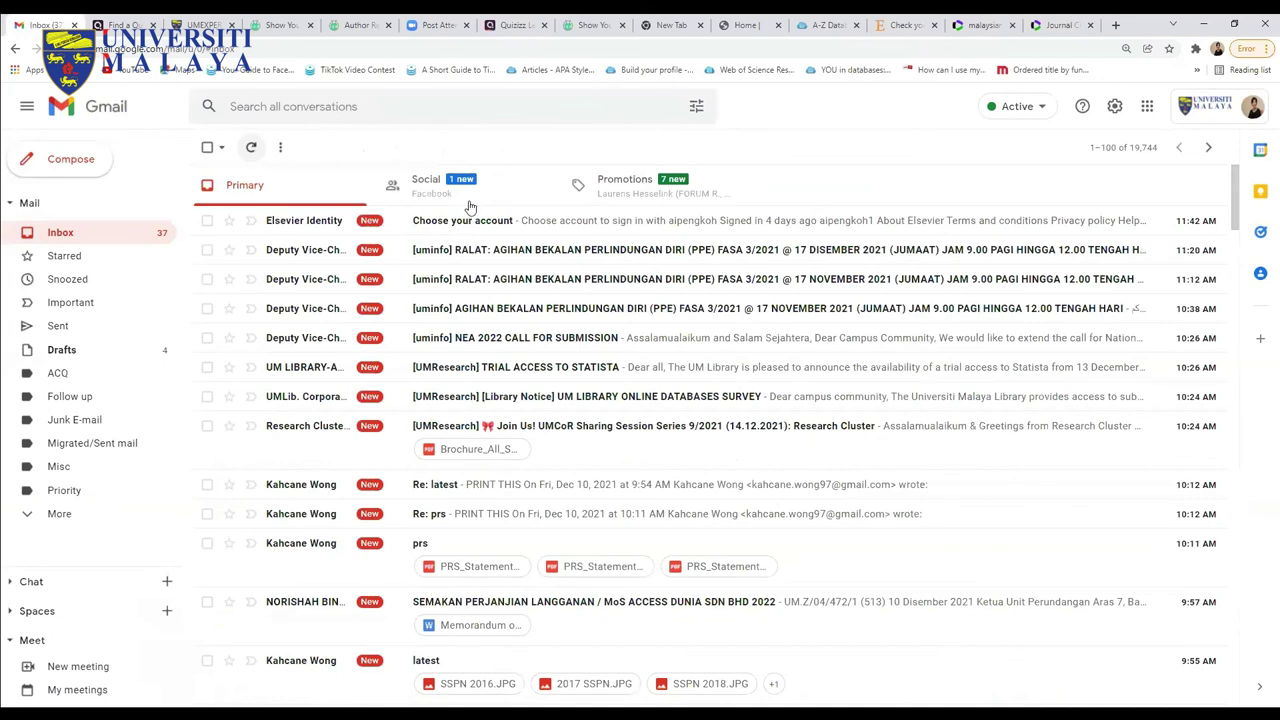
click(475, 222)
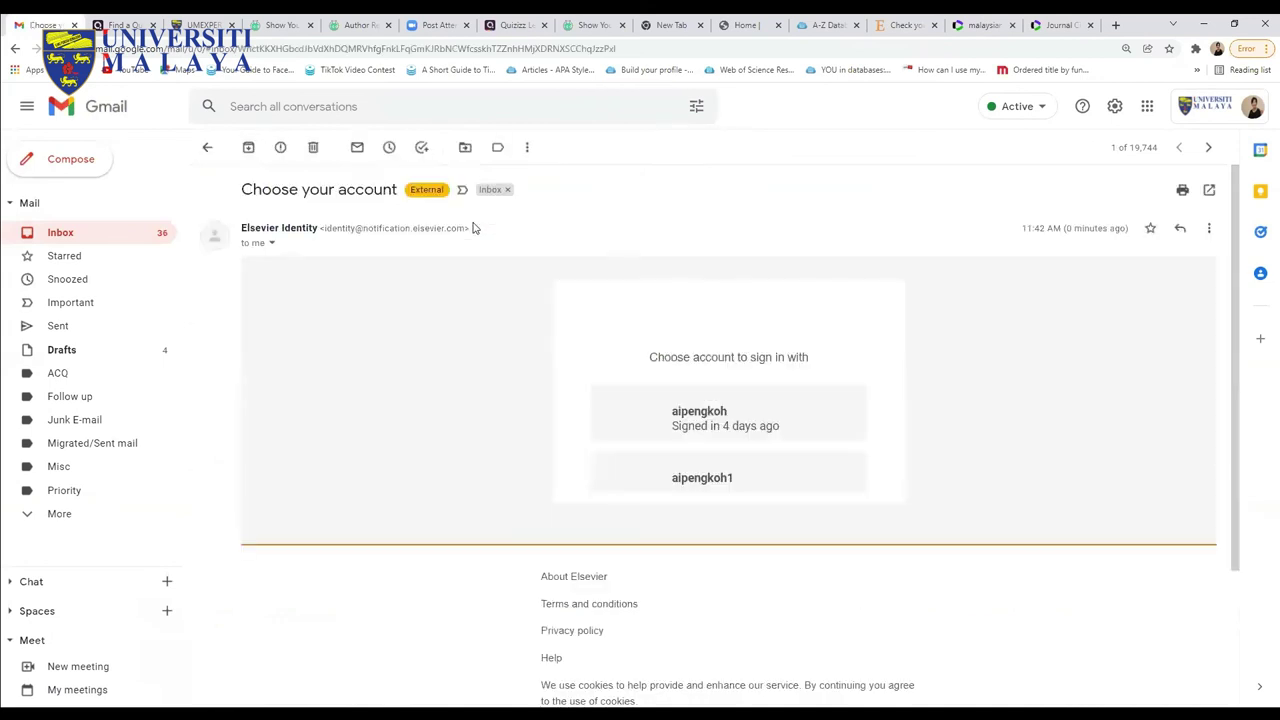
click(646, 432)
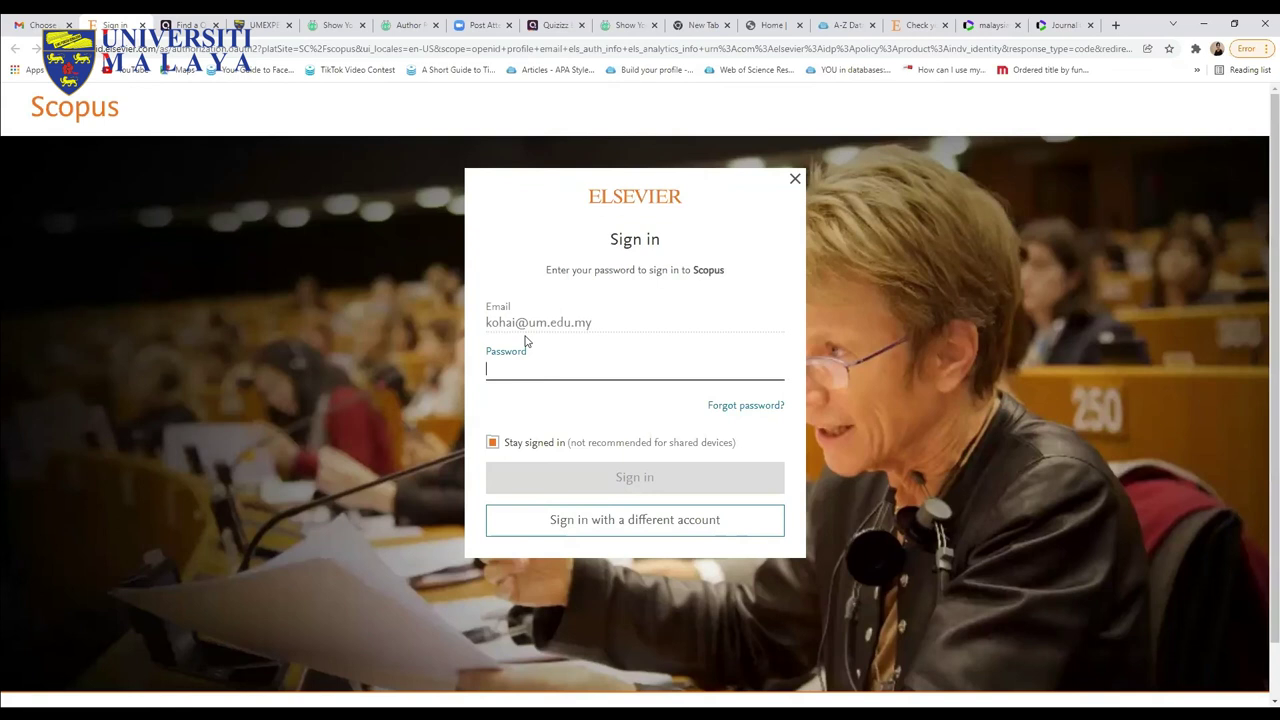
Enter the account password and sign in to Scopus
key(ctrl+v)
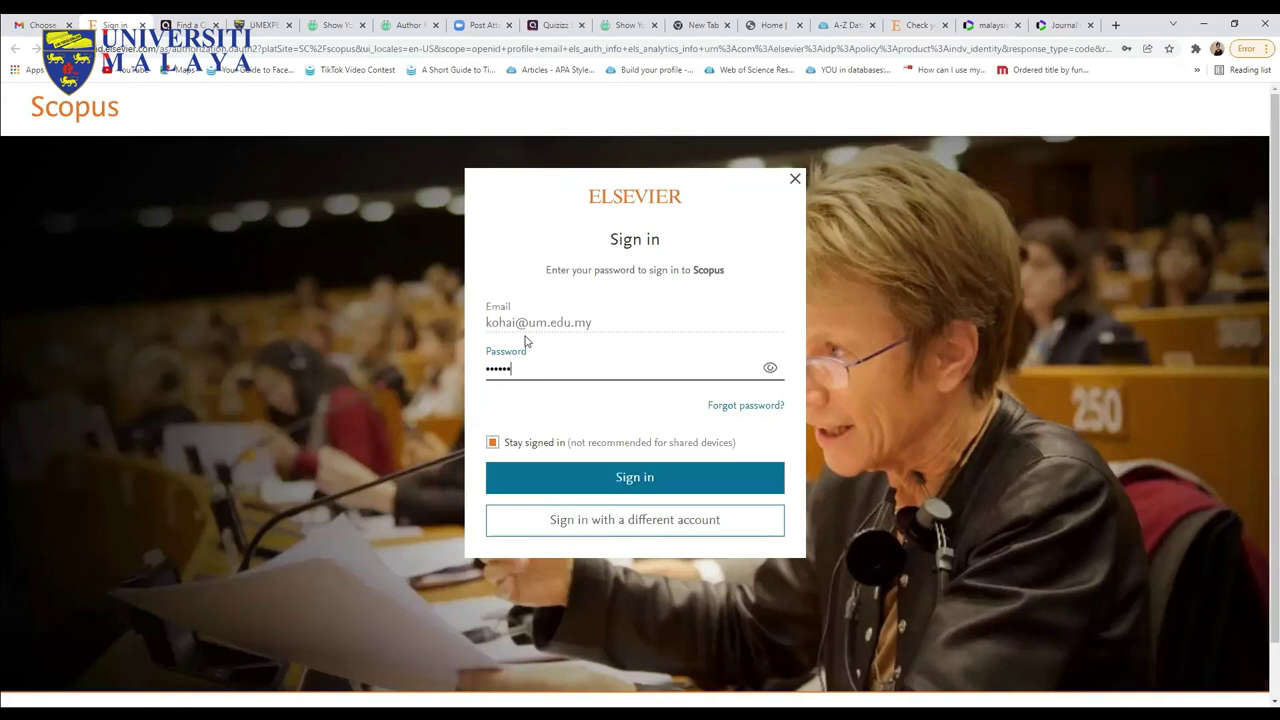
text(**)
click(620, 480)
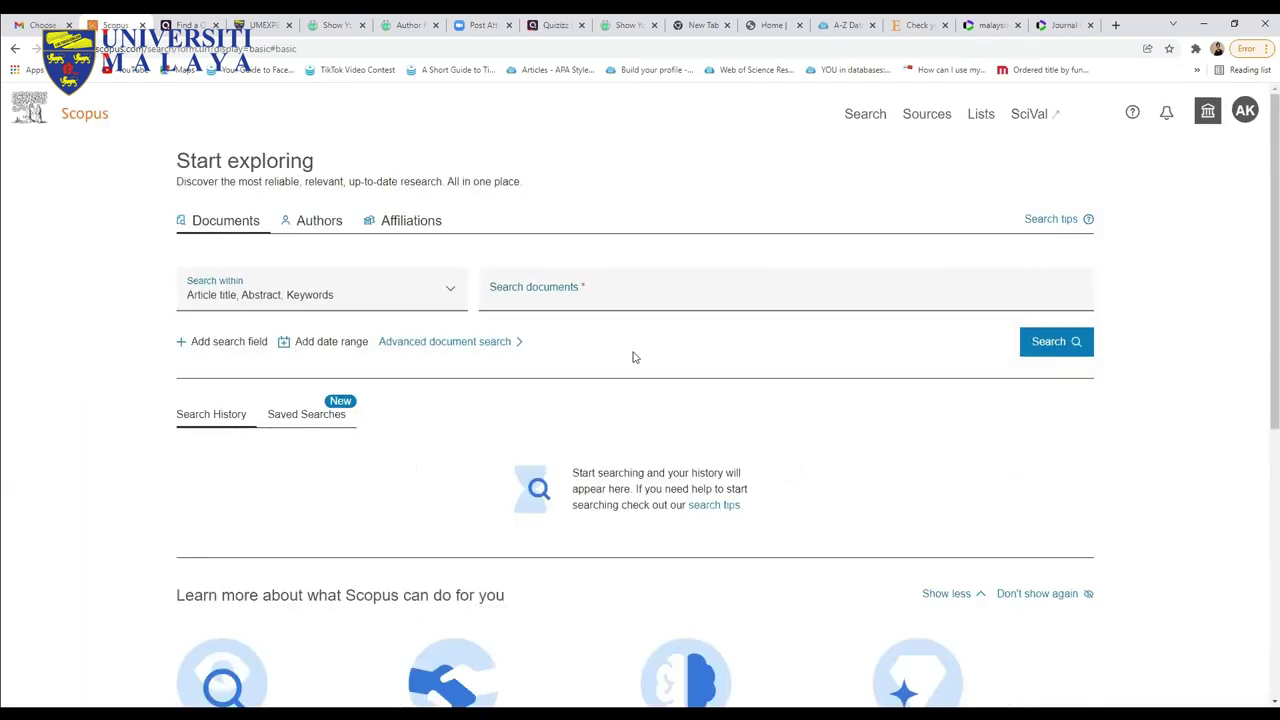
Rerun the author search with the earlier last name and first initial 'n'
click(318, 223)
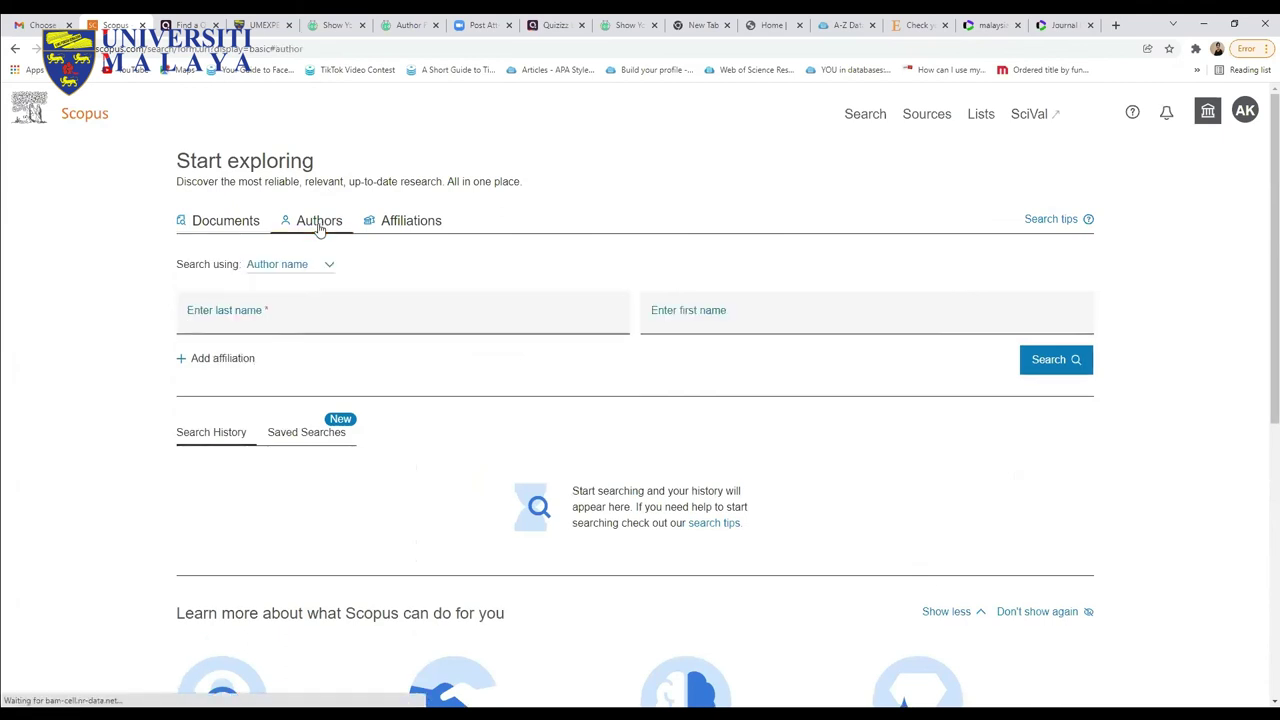
click(271, 322)
click(215, 449)
click(689, 326)
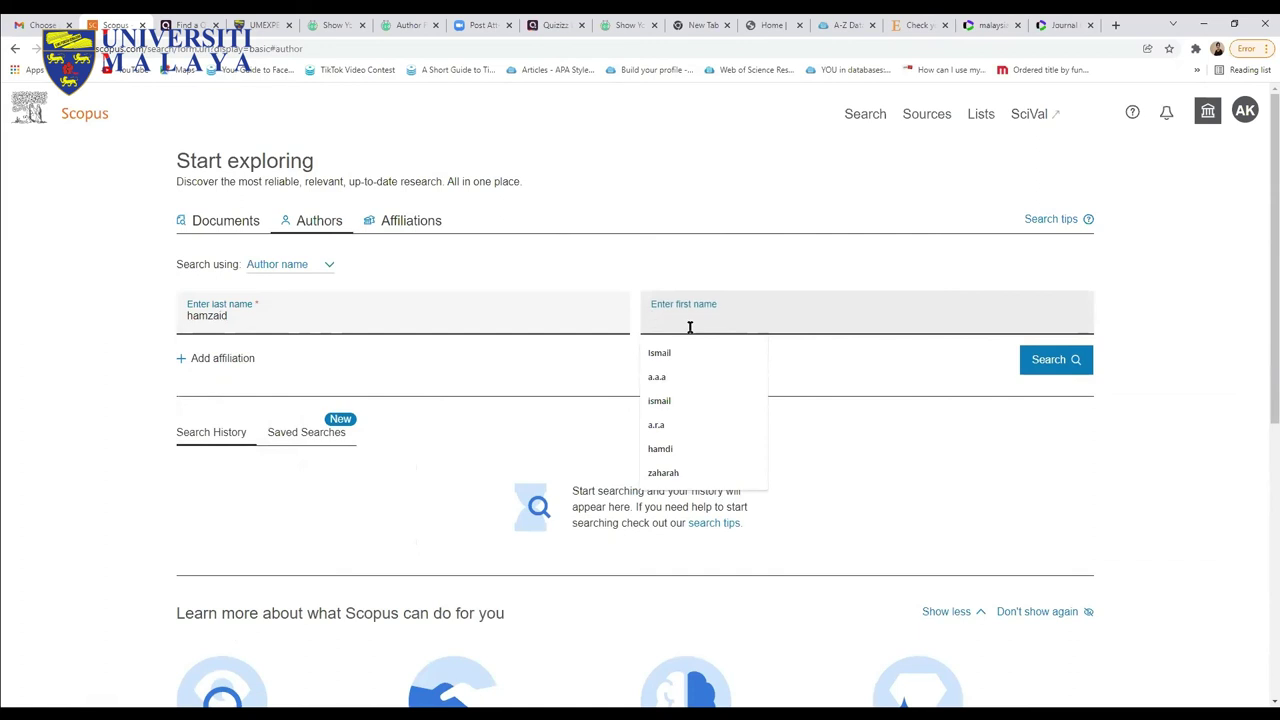
text(n)
click(1073, 368)
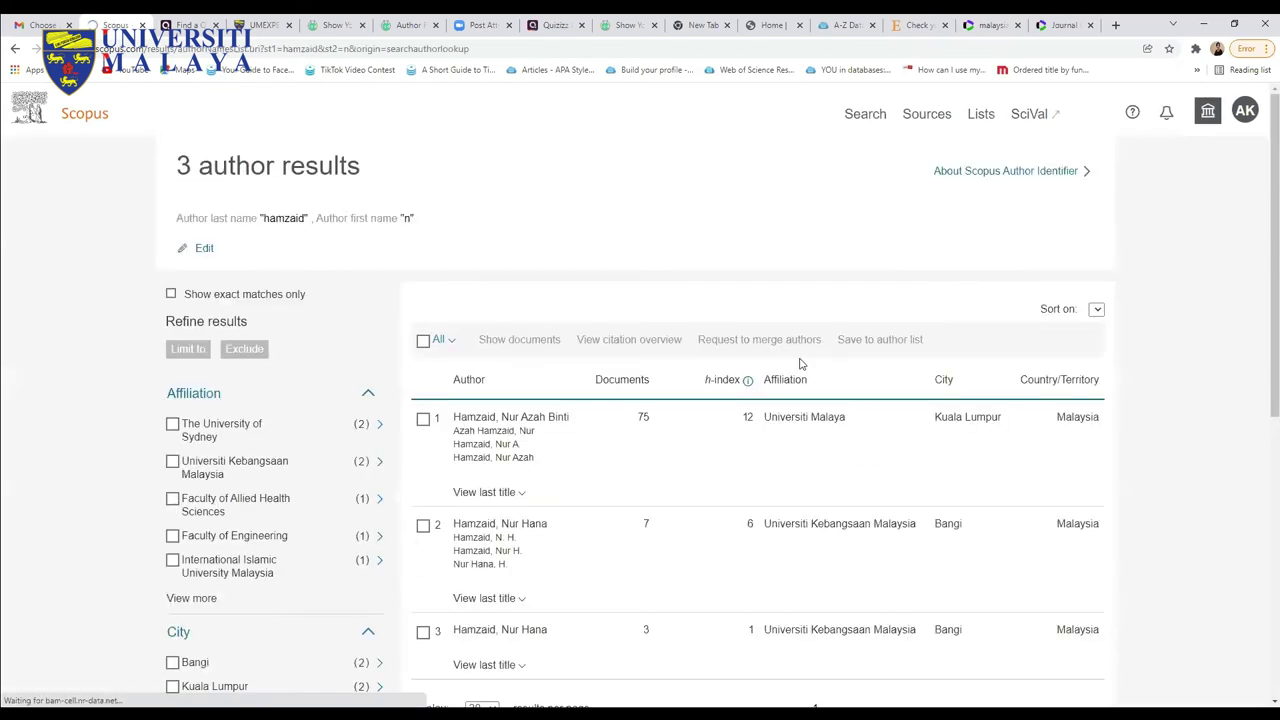
Tick author results 2 and 3 and request to merge the two profiles
scroll(425, 267, down, 3)
click(423, 275)
click(423, 382)
scroll(826, 527, up, 1)
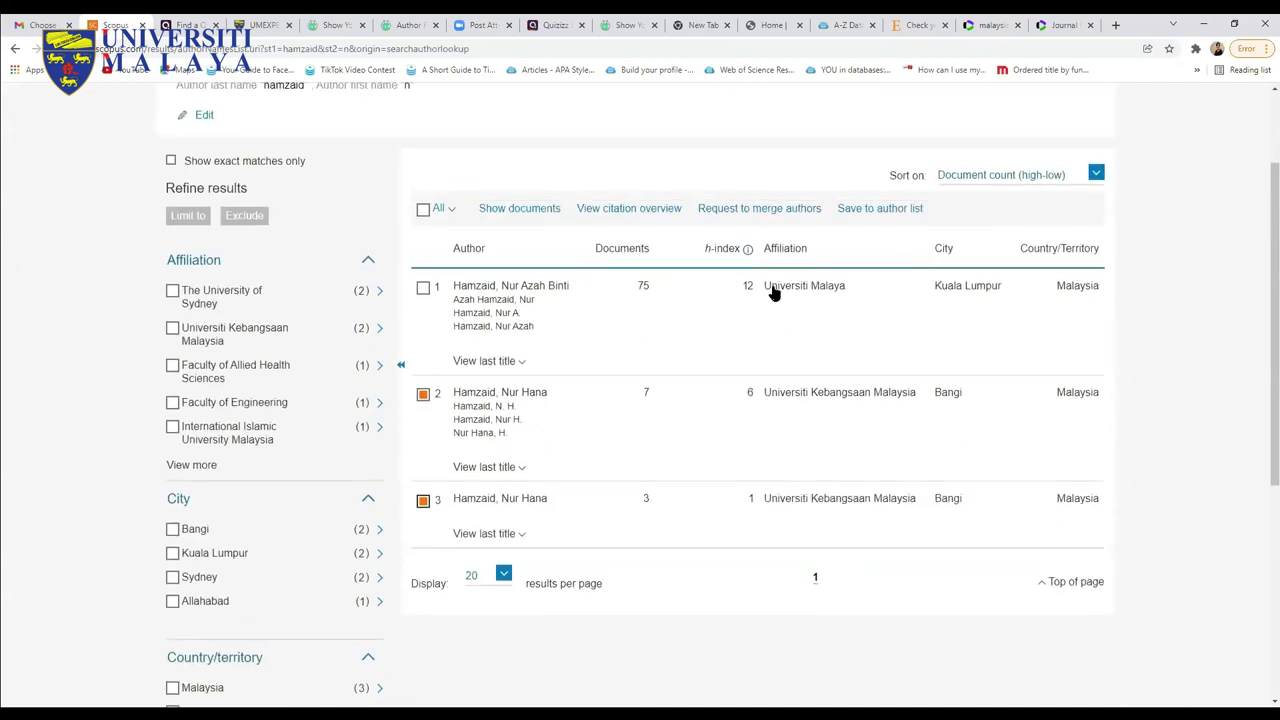
click(738, 210)
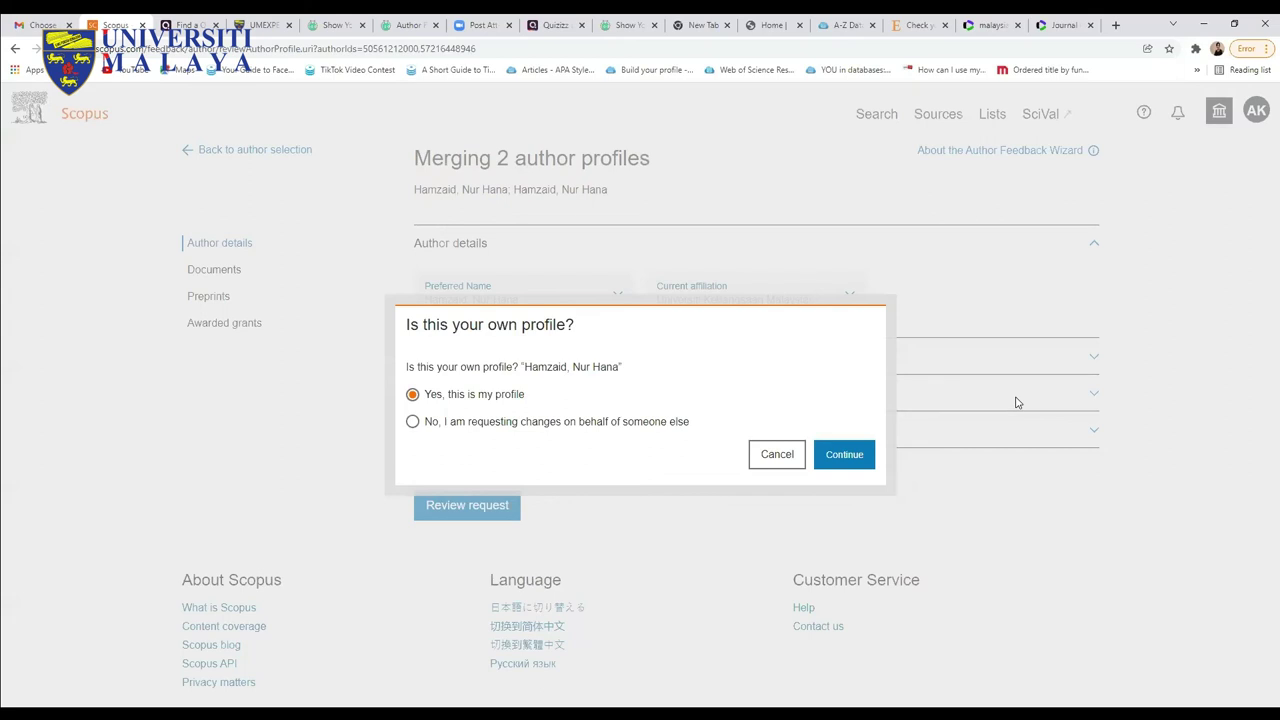
Mark the merge request as 'No, on behalf of someone else' and expand Documents
key(Down)
click(844, 456)
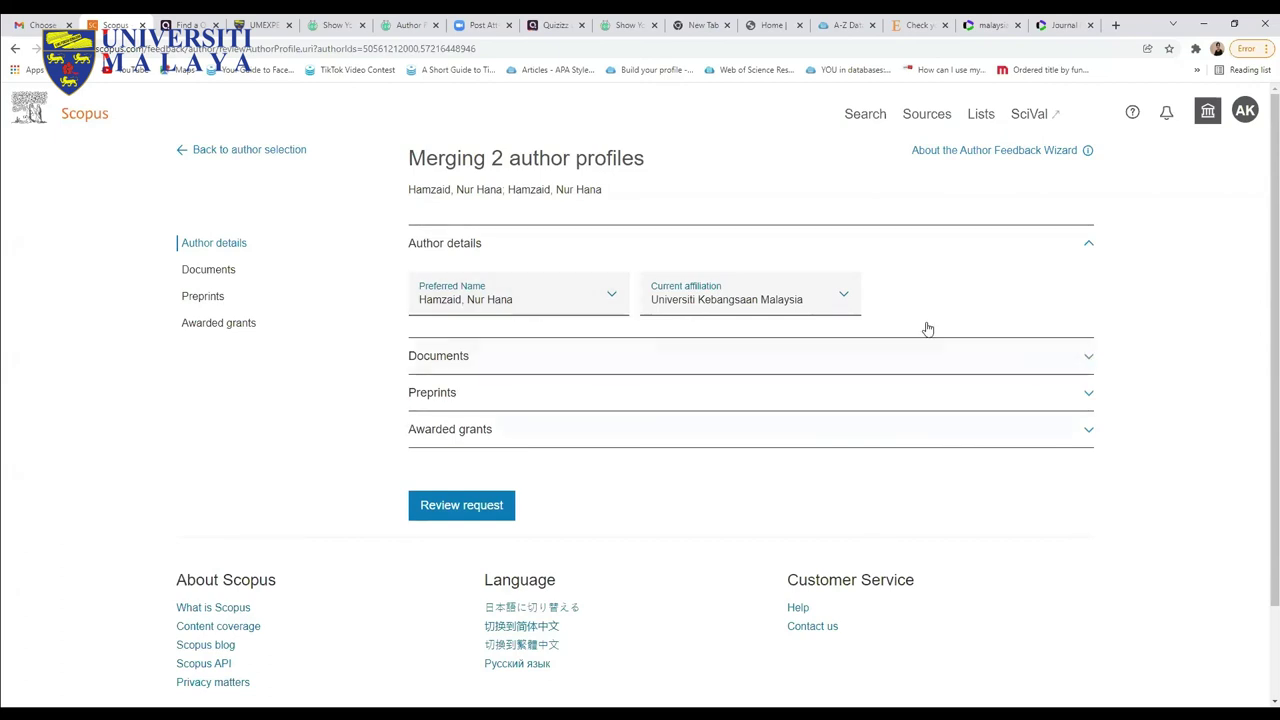
click(1088, 357)
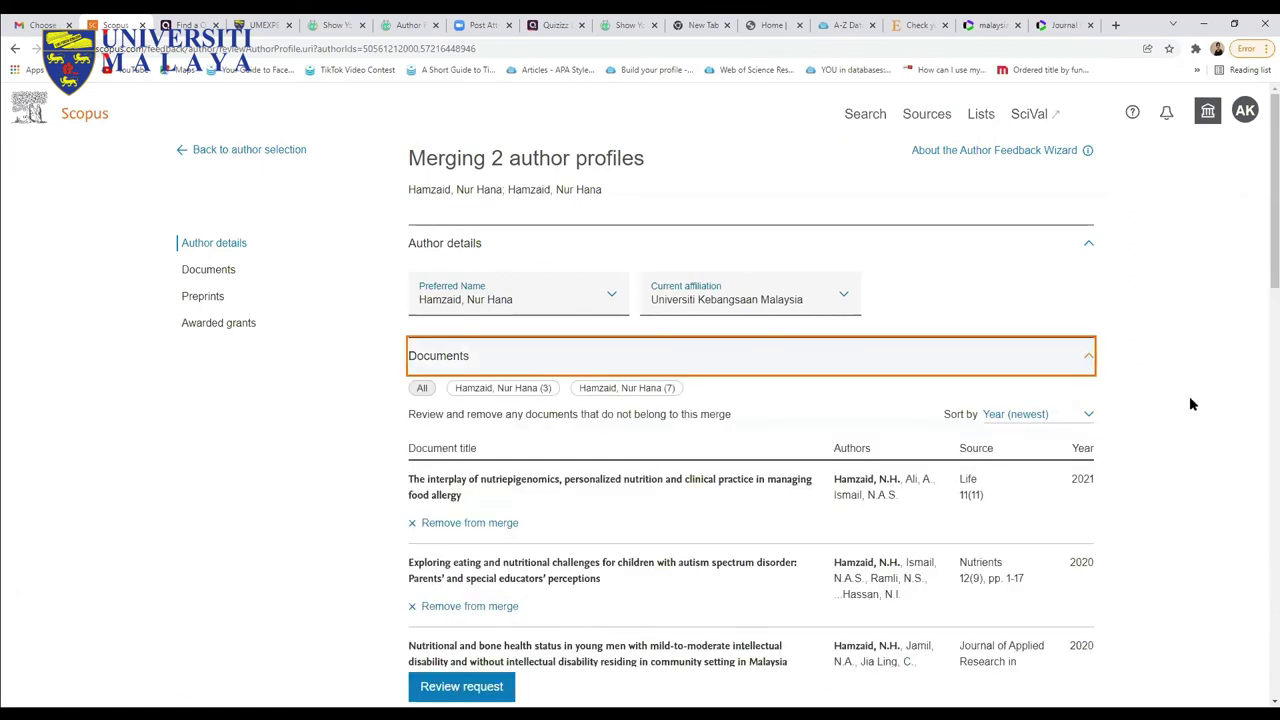
Review the merged document list and open 'Search for missing documents on Scopus'
scroll(540, 400, down, 1)
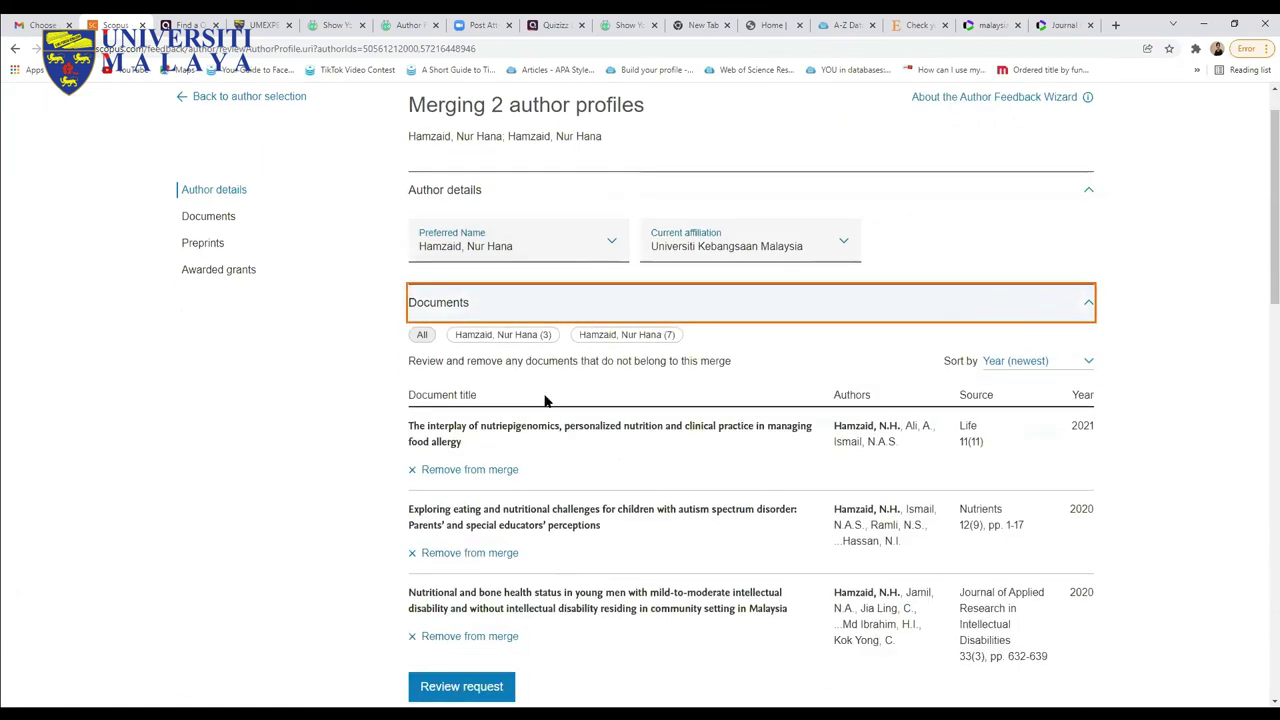
scroll(545, 400, down, 1)
scroll(551, 406, down, 3)
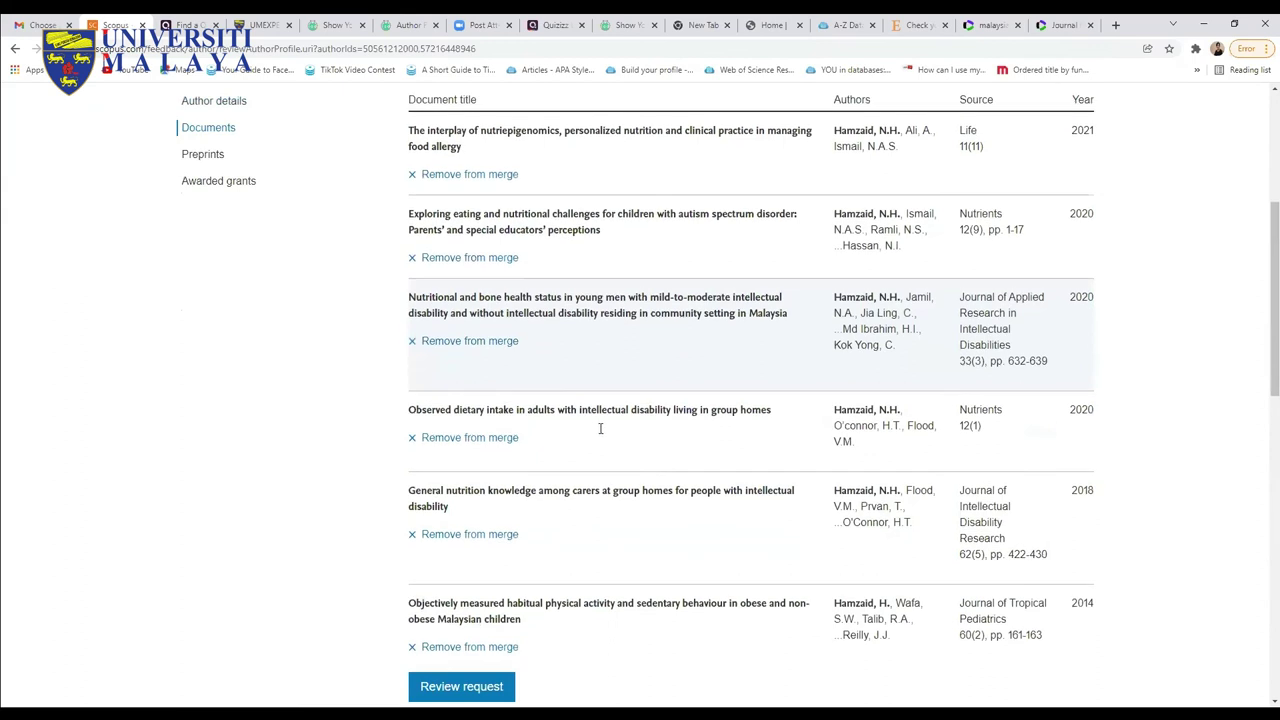
scroll(600, 428, down, 5)
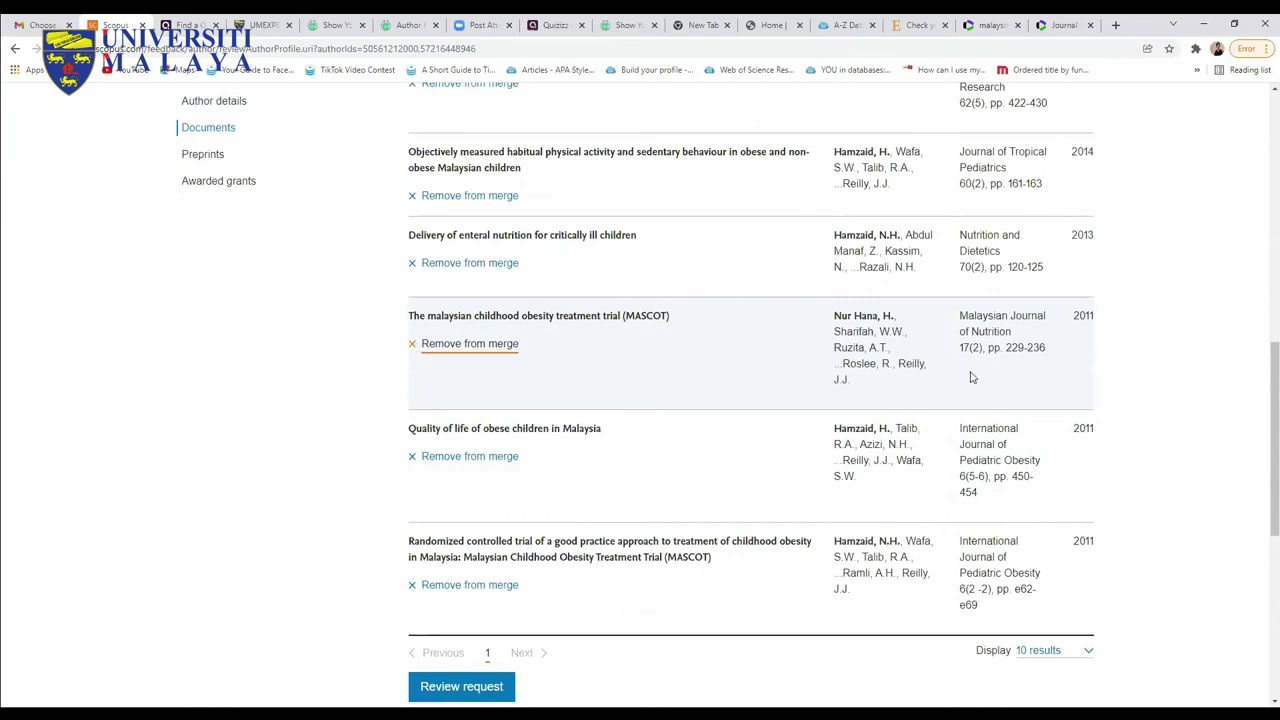
scroll(1090, 444, down, 2)
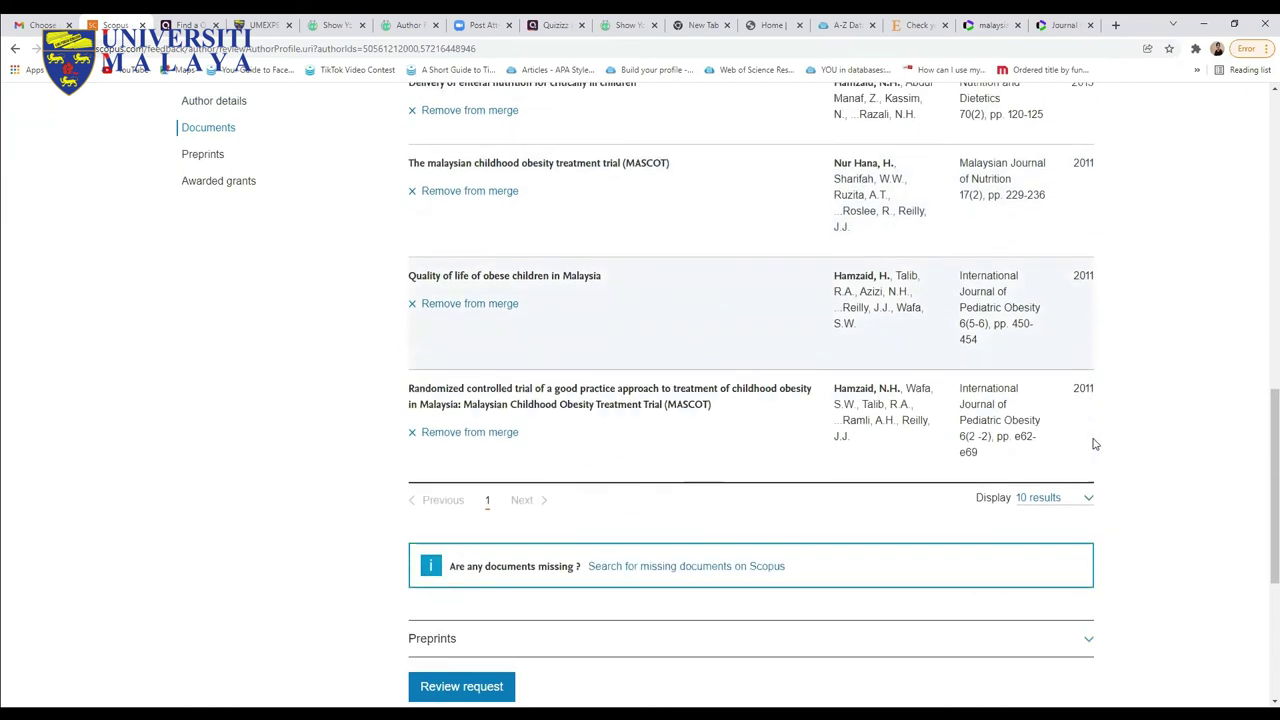
scroll(1093, 444, down, 1)
scroll(1094, 443, up, 1)
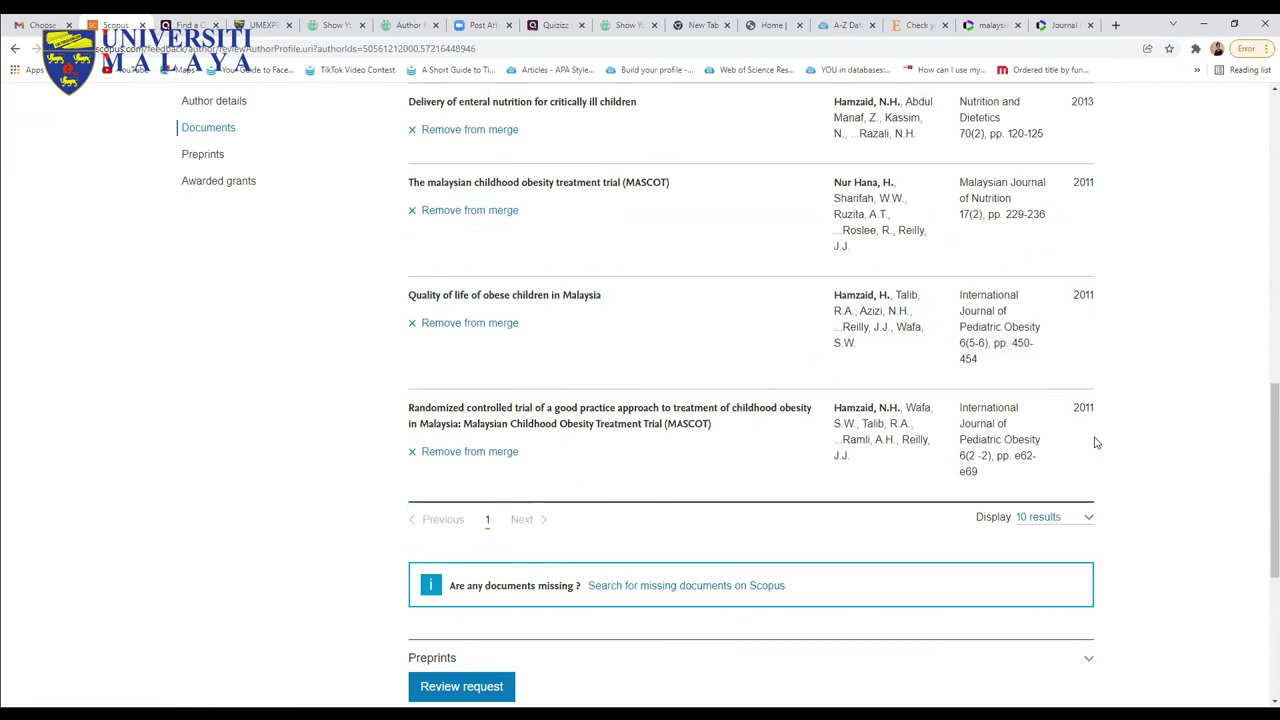
scroll(1131, 441, up, 1)
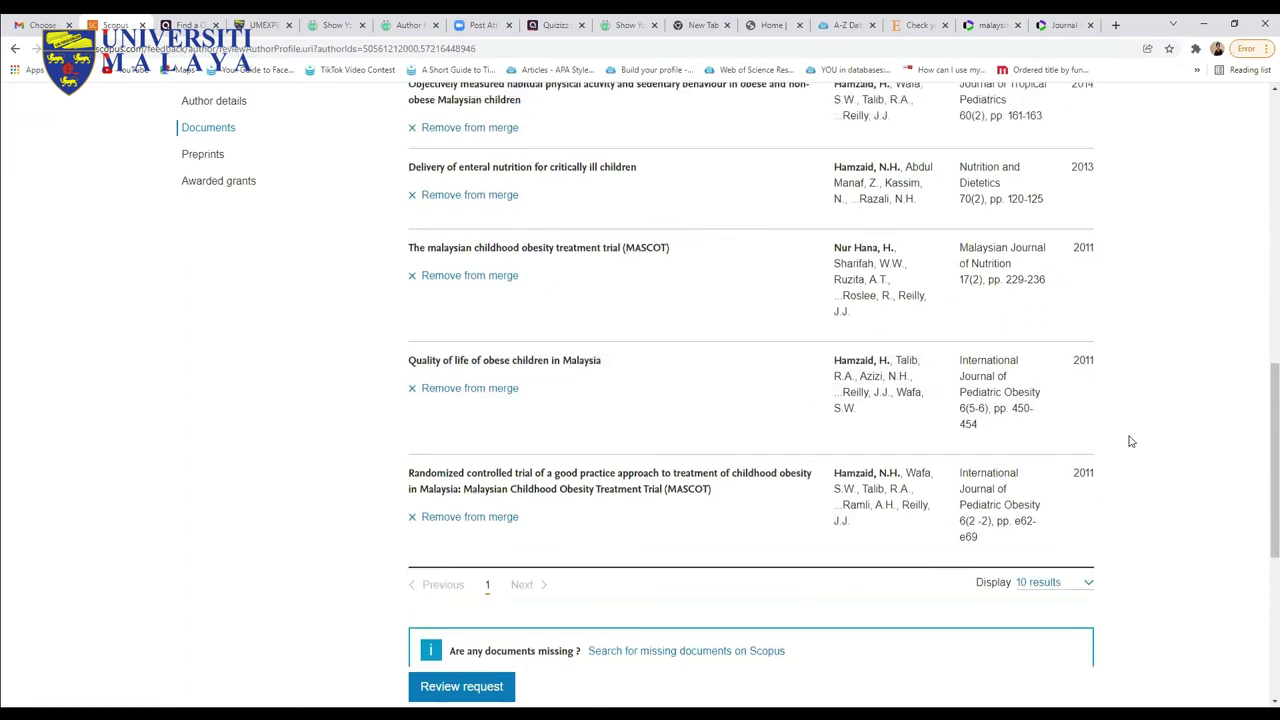
scroll(1131, 441, up, 1)
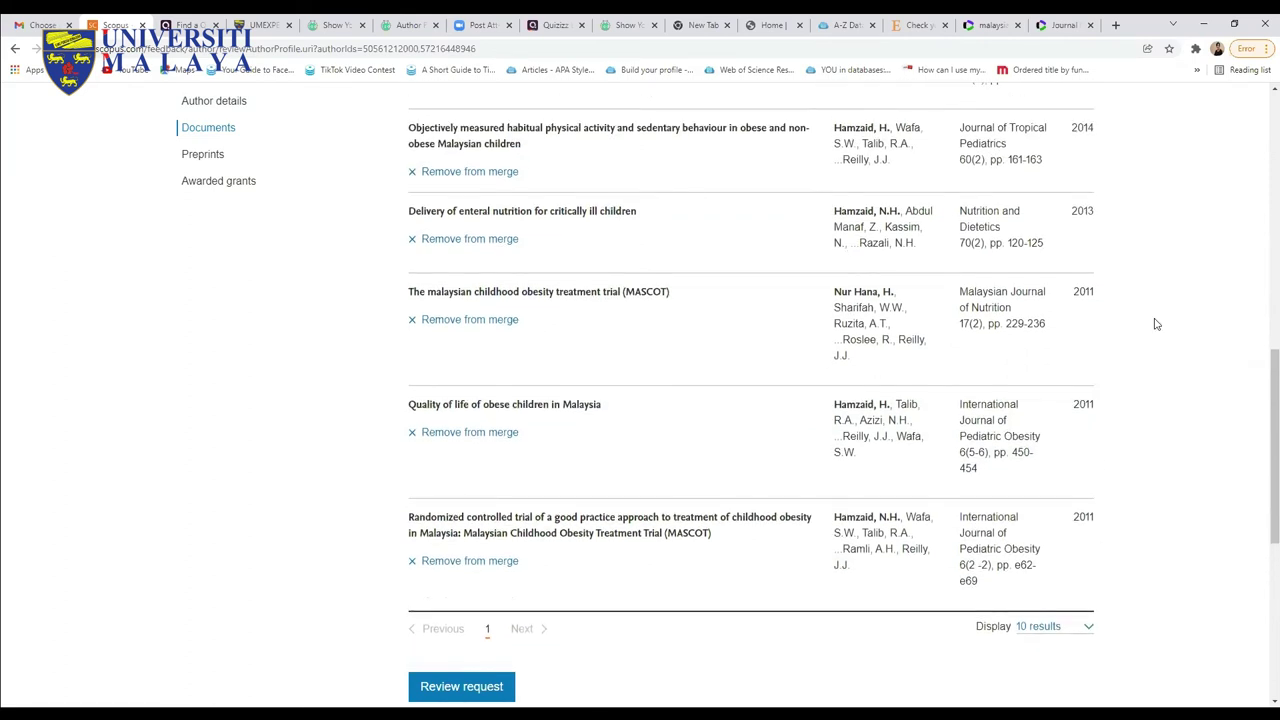
scroll(1150, 350, up, 3)
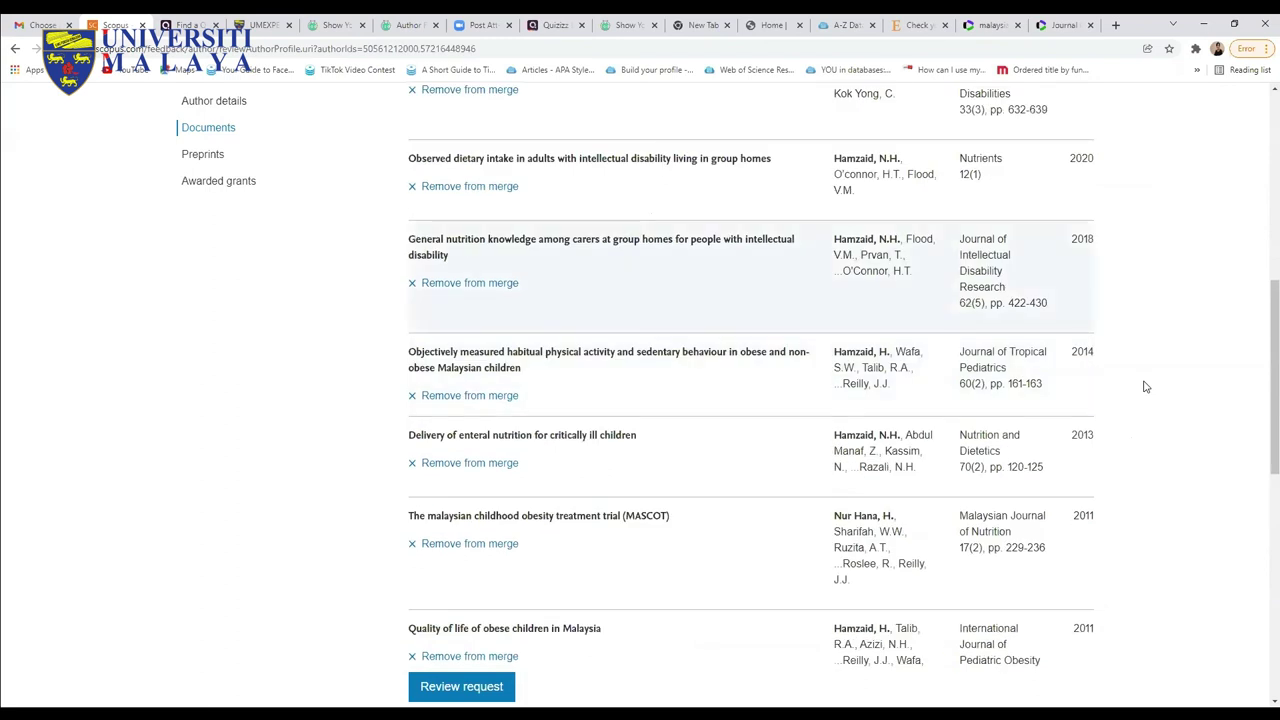
scroll(634, 466, down, 5)
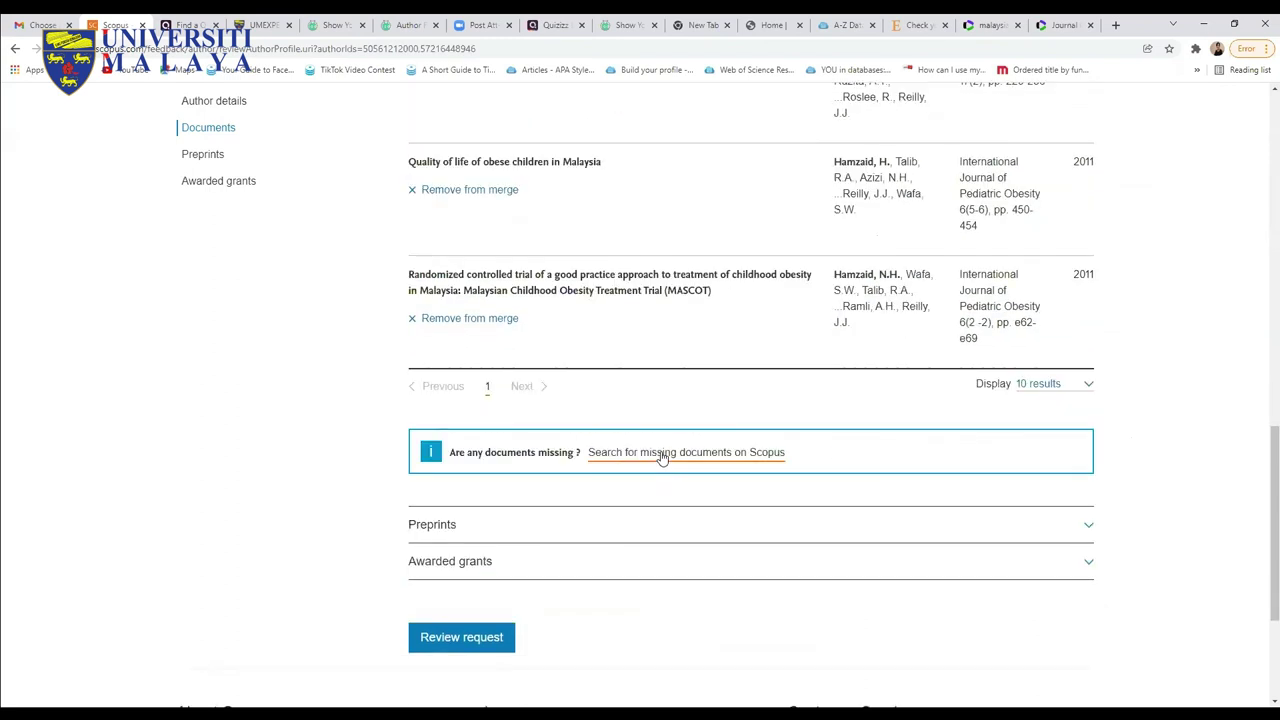
click(661, 454)
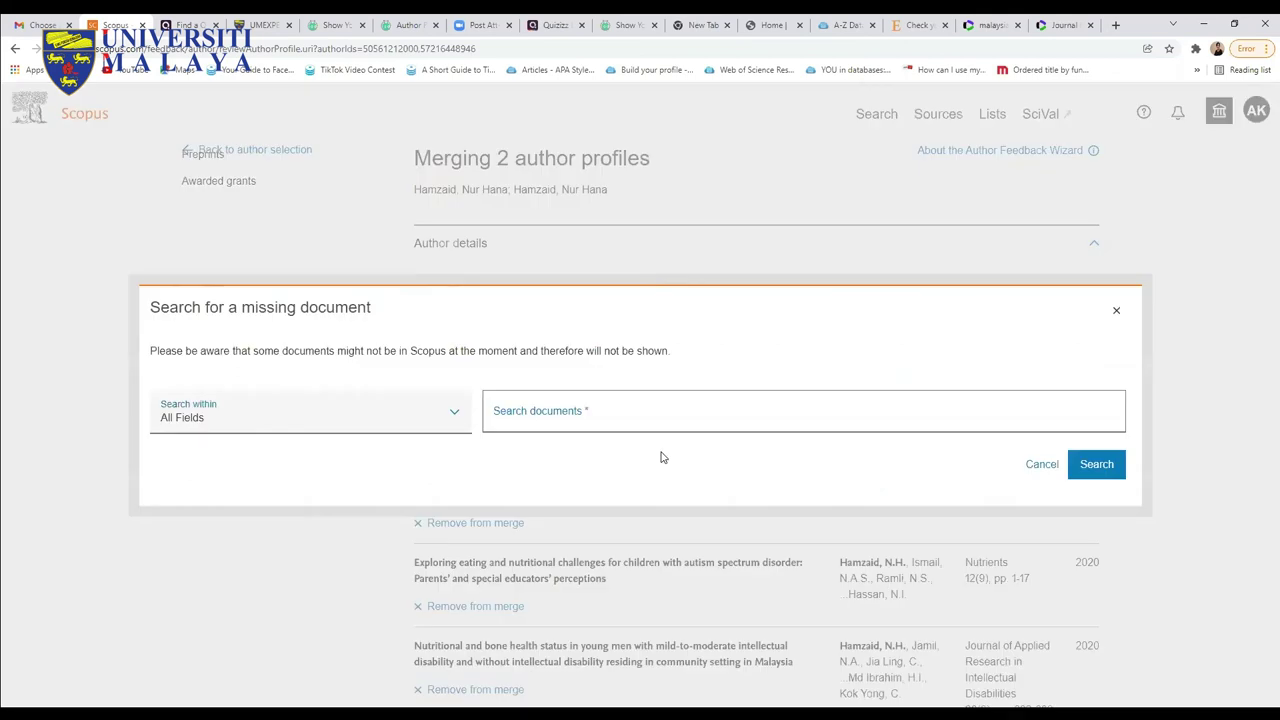
click(455, 418)
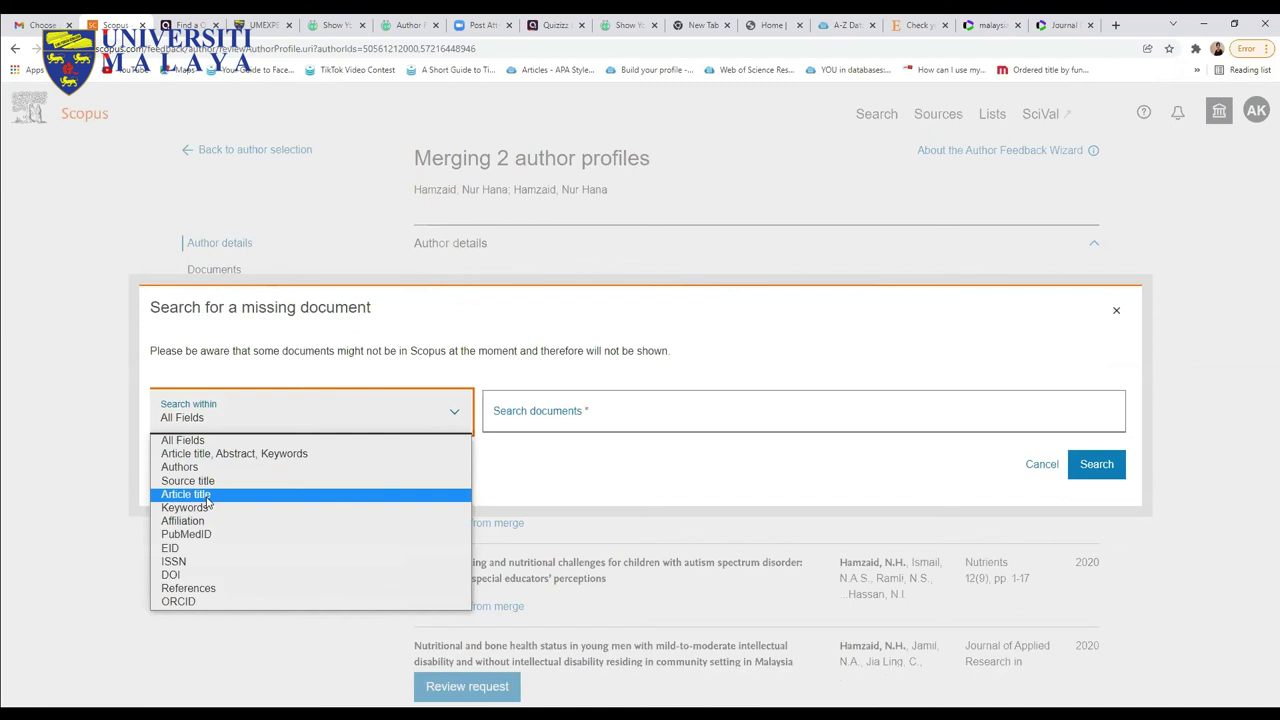
click(207, 497)
click(598, 410)
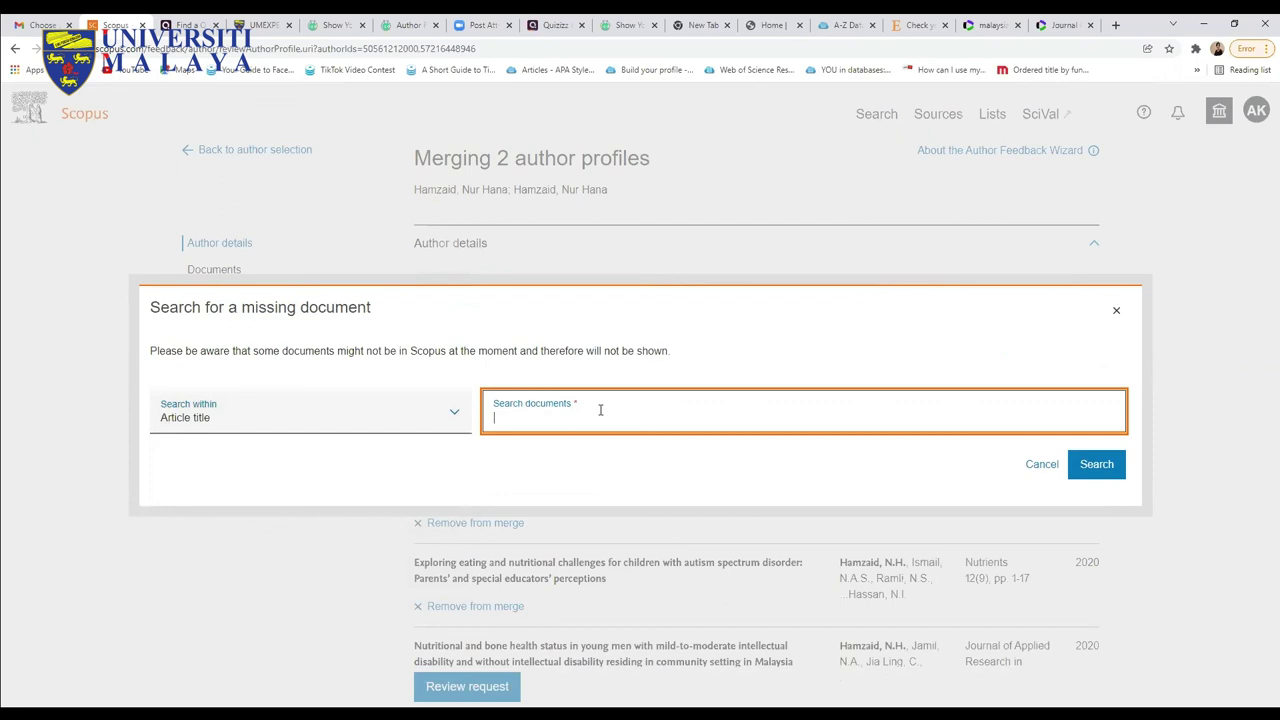
text(ma)
key(BackSpace)
key(BackSpace)
key(BackSpace)
text(malay)
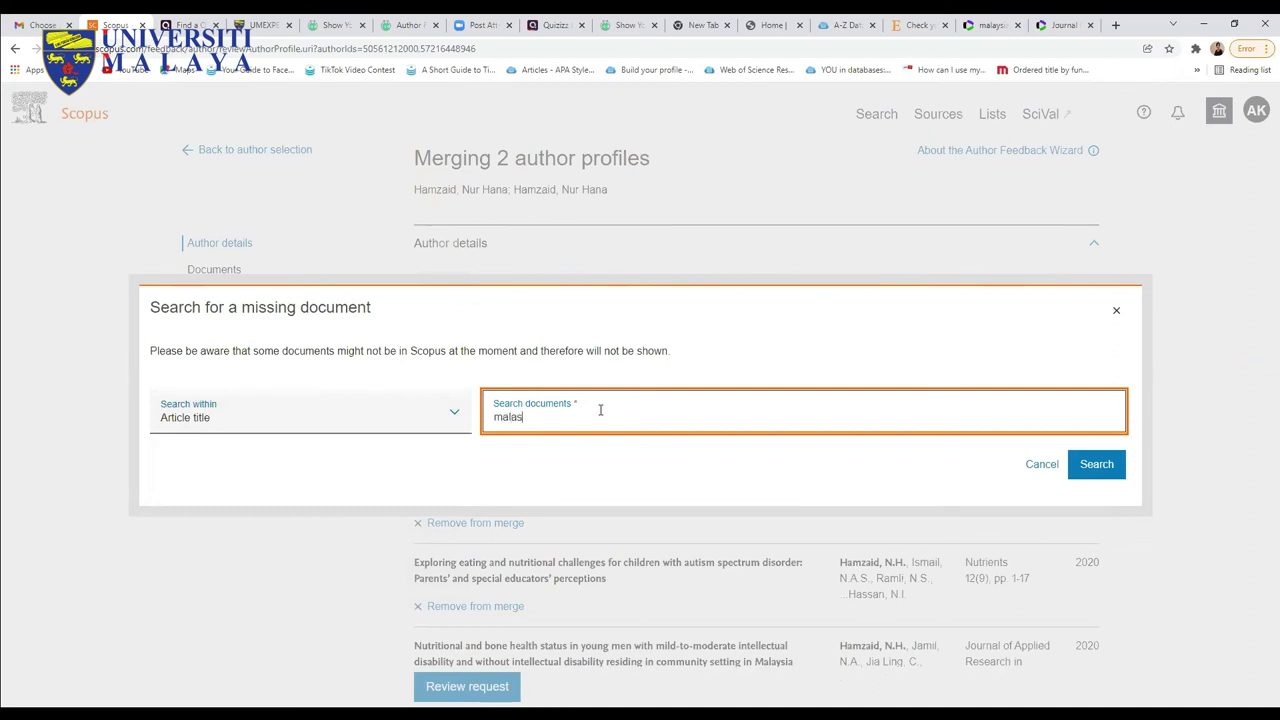
text(sian economic)
text(es)
text(s)
text( covid)
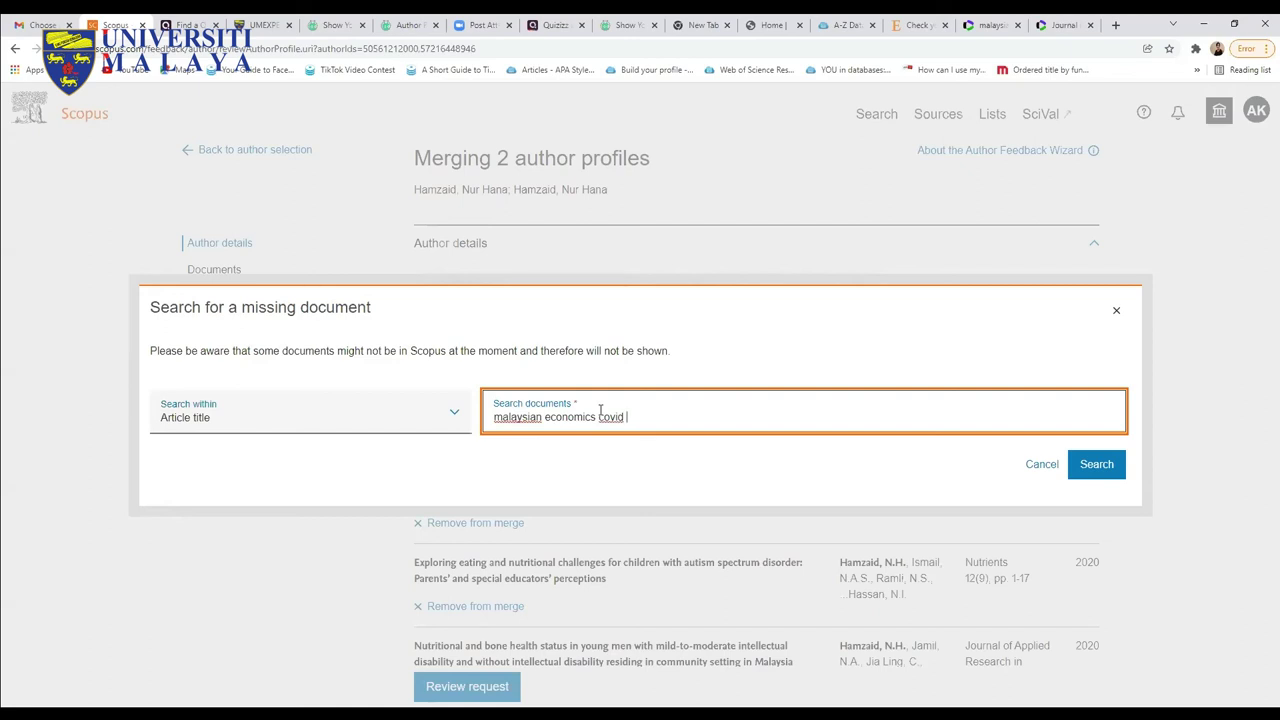
key(Return)
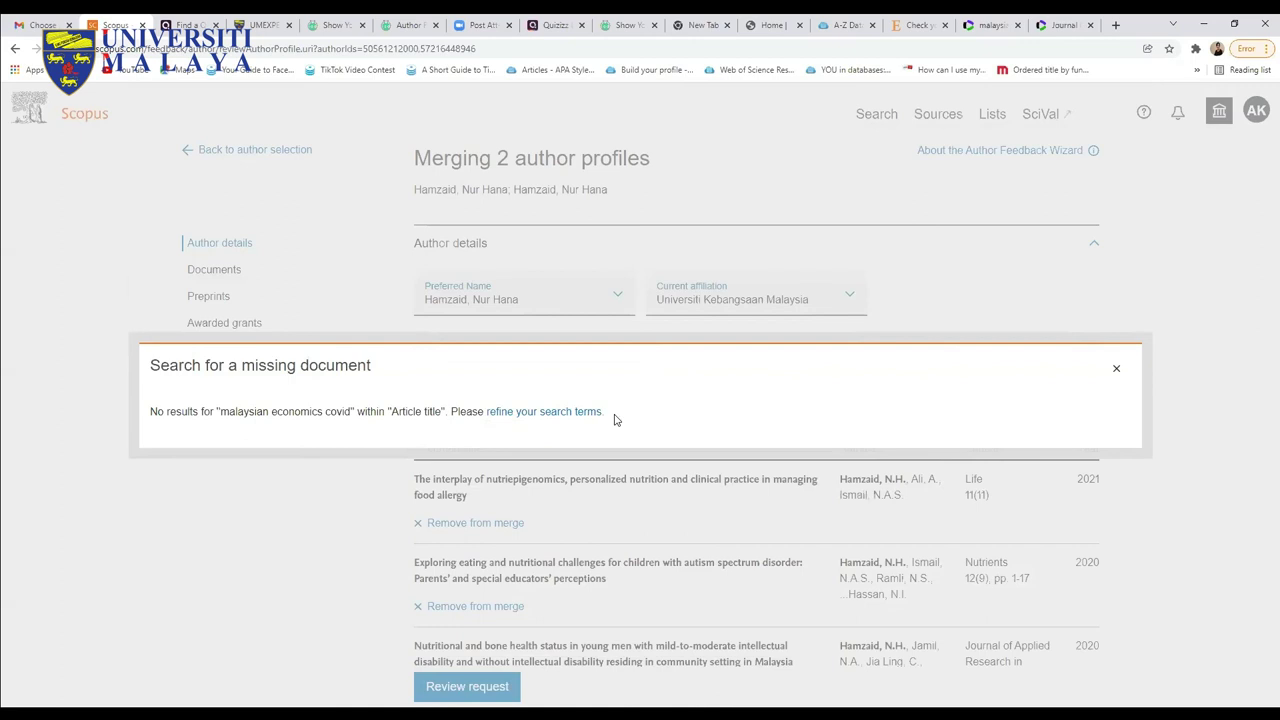
click(566, 412)
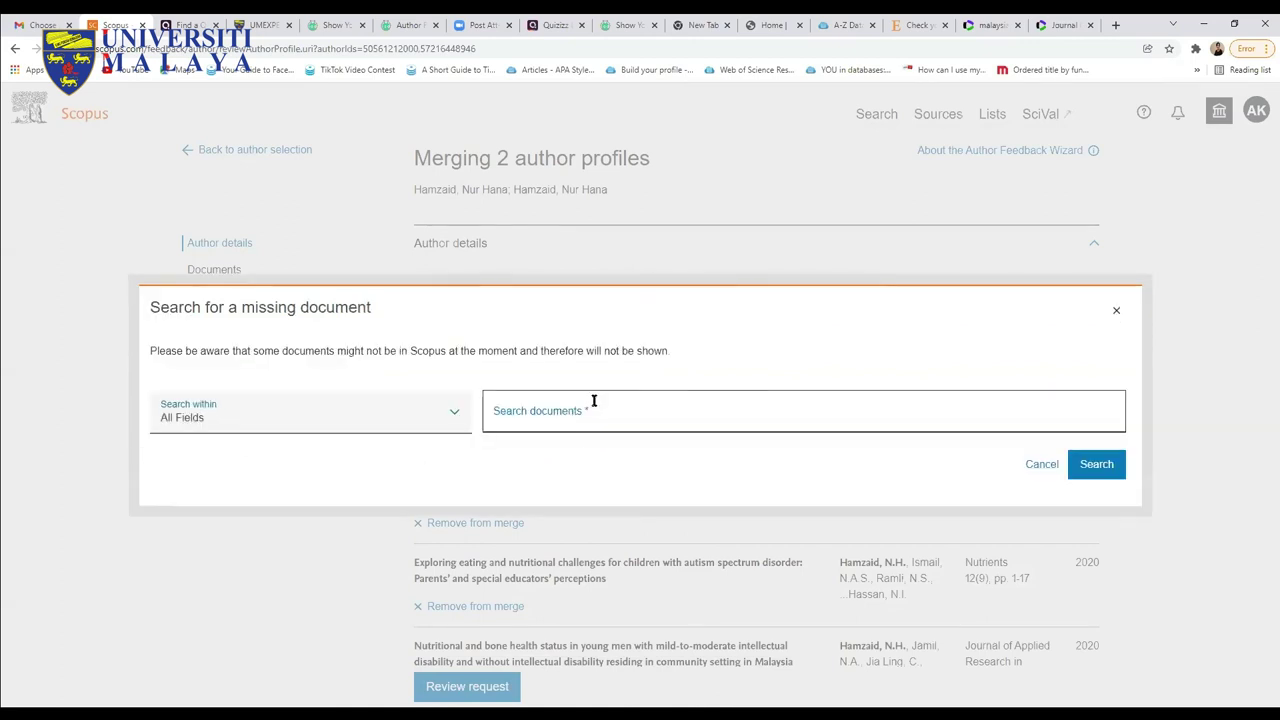
Search Article title for 'exploring eating and nutritional challenges for children', finding the 2020 Nutrients article
click(457, 414)
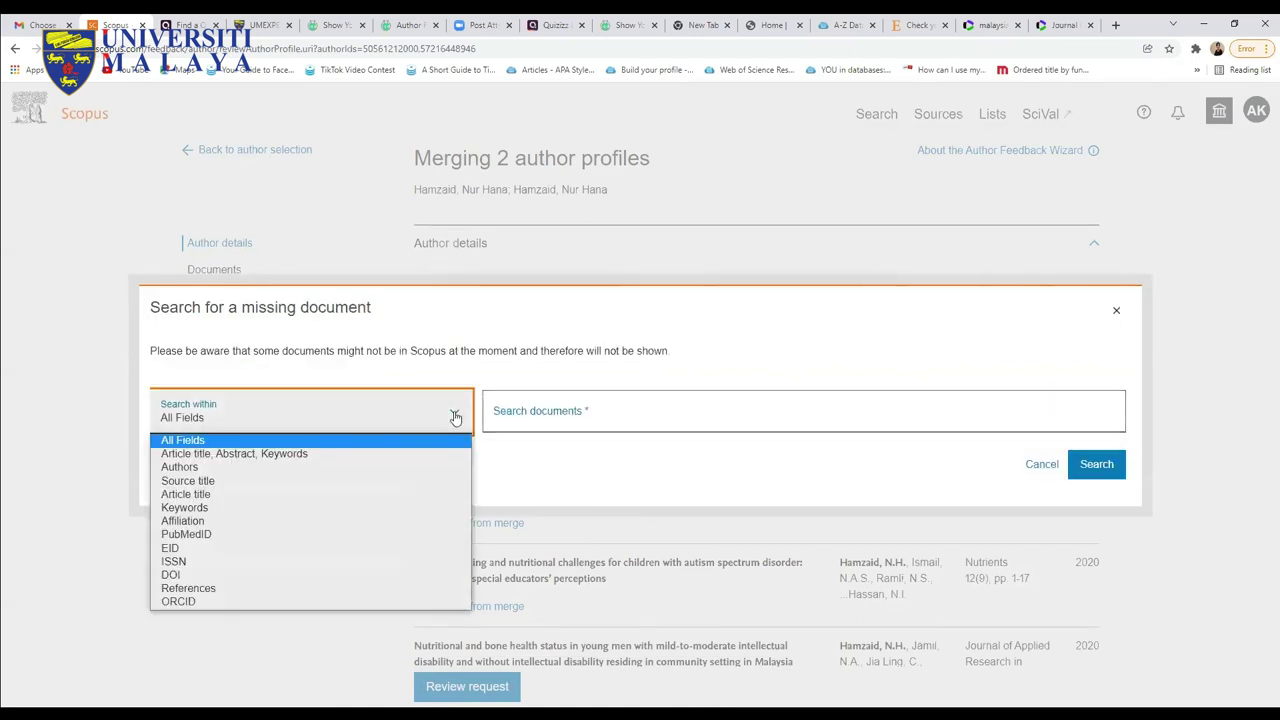
click(197, 497)
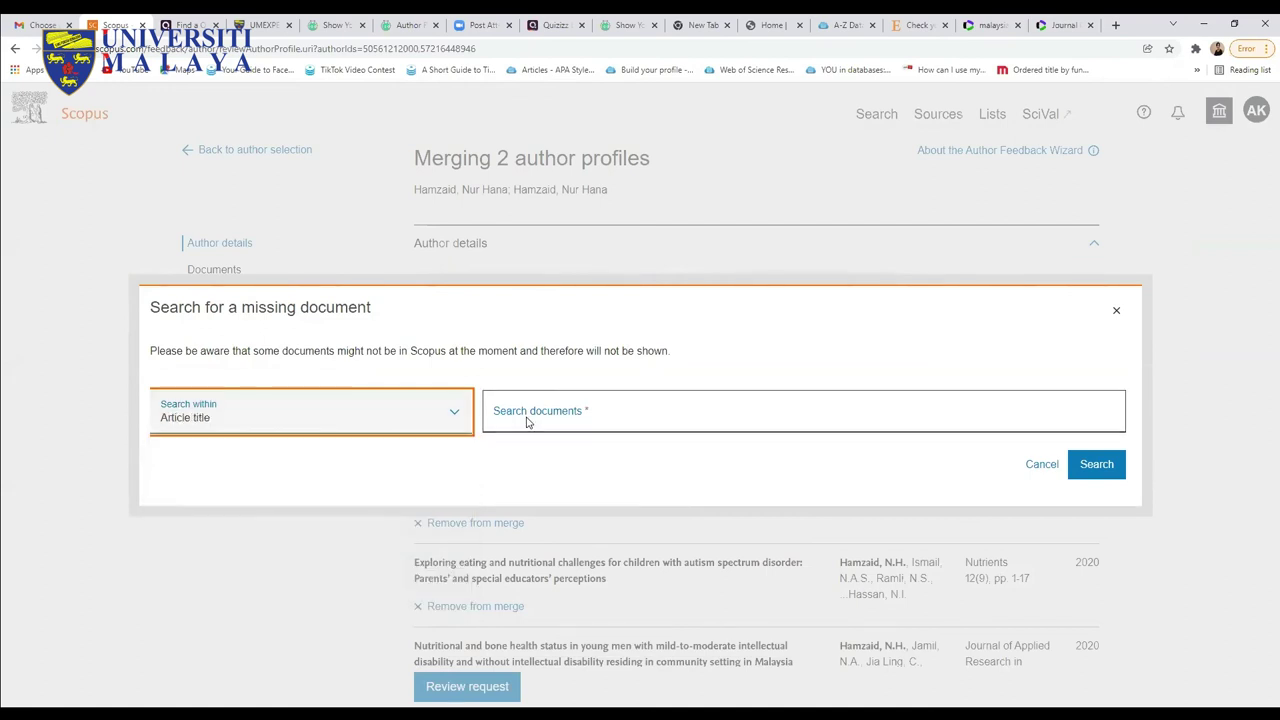
click(528, 416)
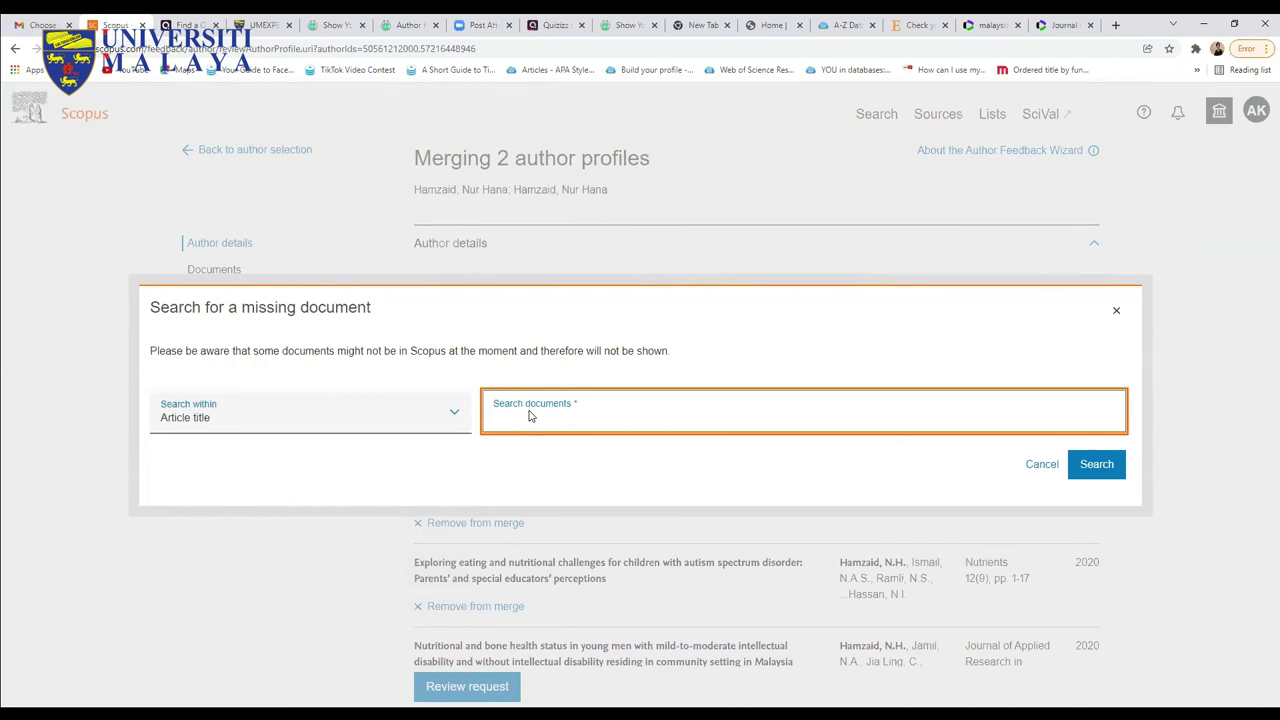
text(exploring eating and nutritional cha)
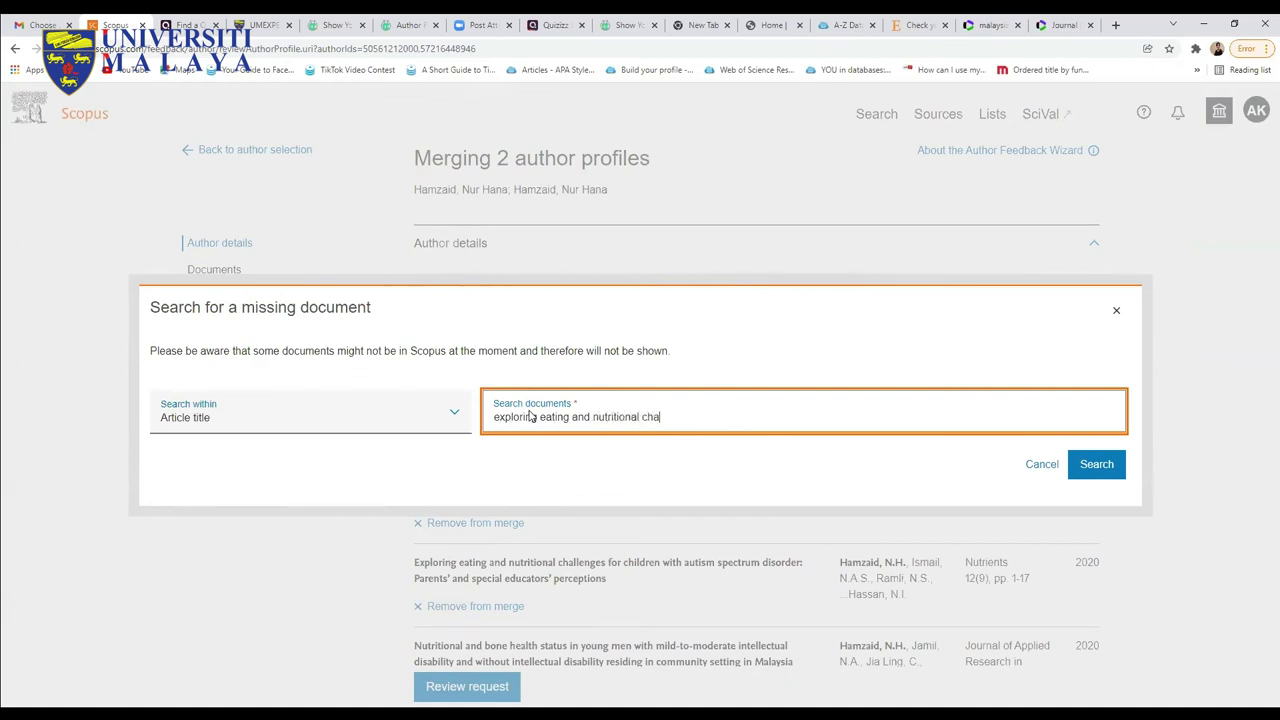
text(llenges for children)
click(1097, 465)
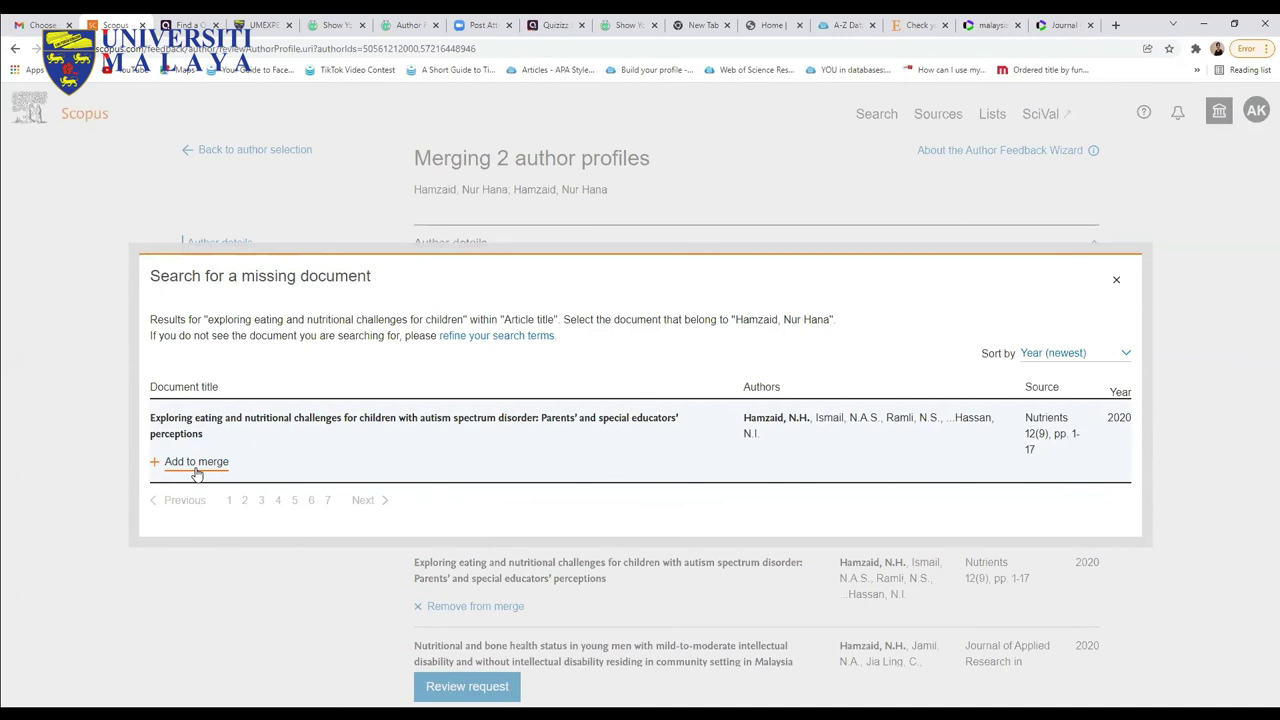
Close the missing-document search and return to the prefilled Authors search form
click(1118, 284)
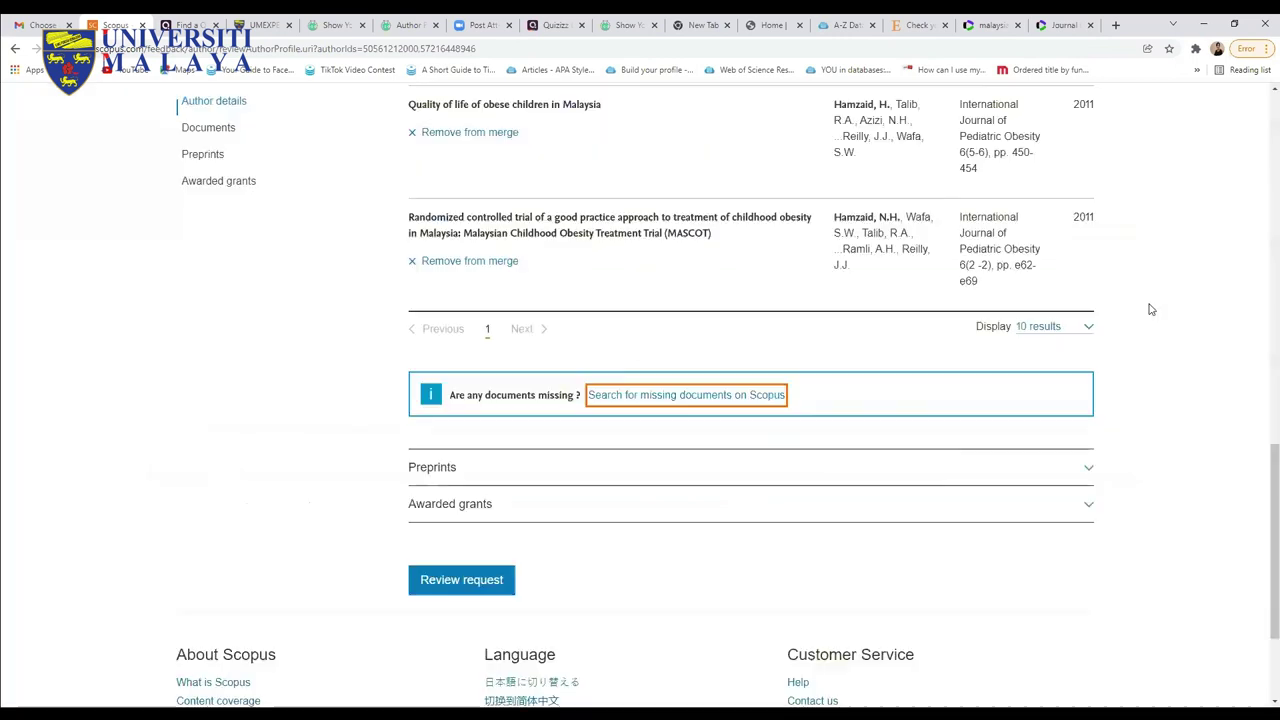
scroll(1171, 348, up, 6)
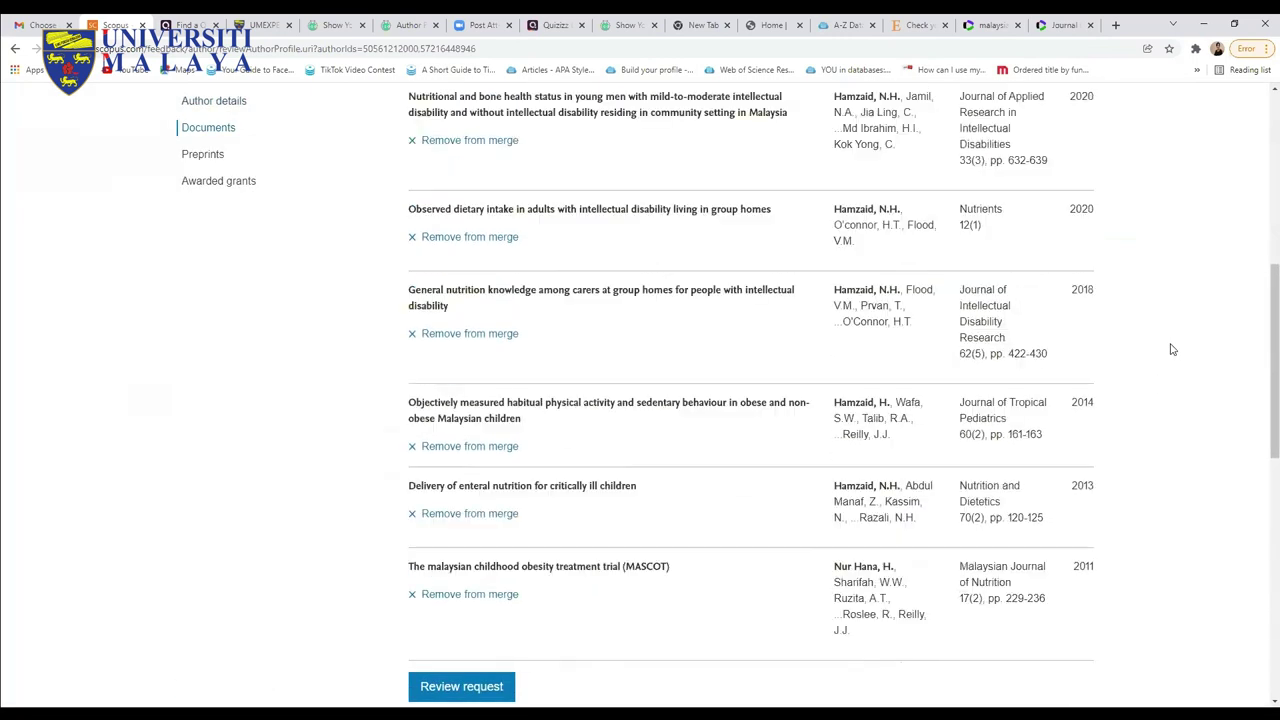
scroll(550, 302, up, 5)
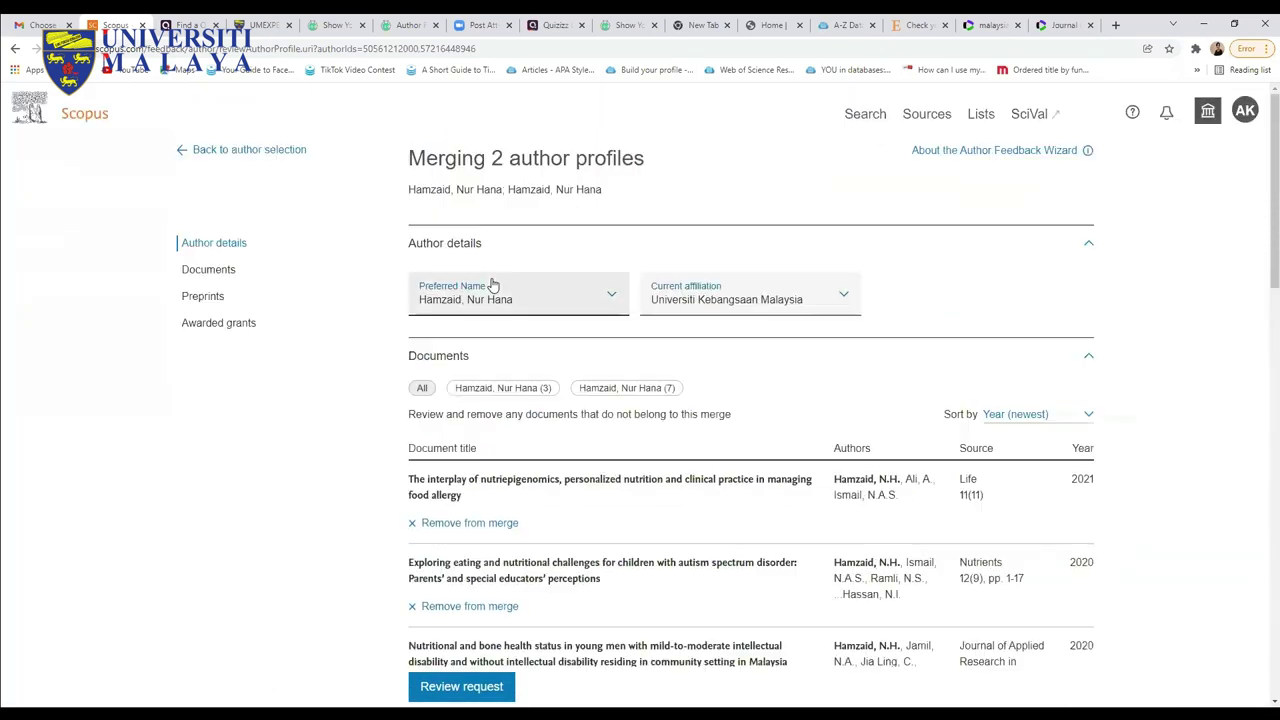
click(208, 153)
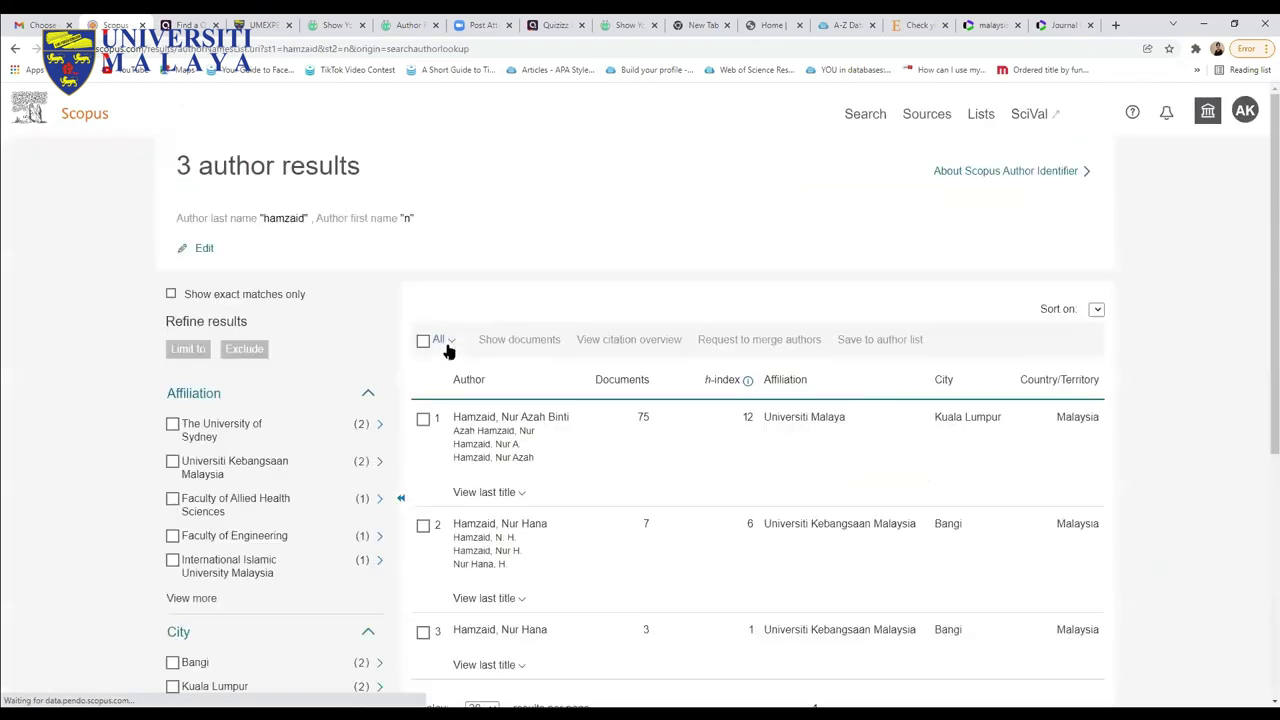
click(960, 172)
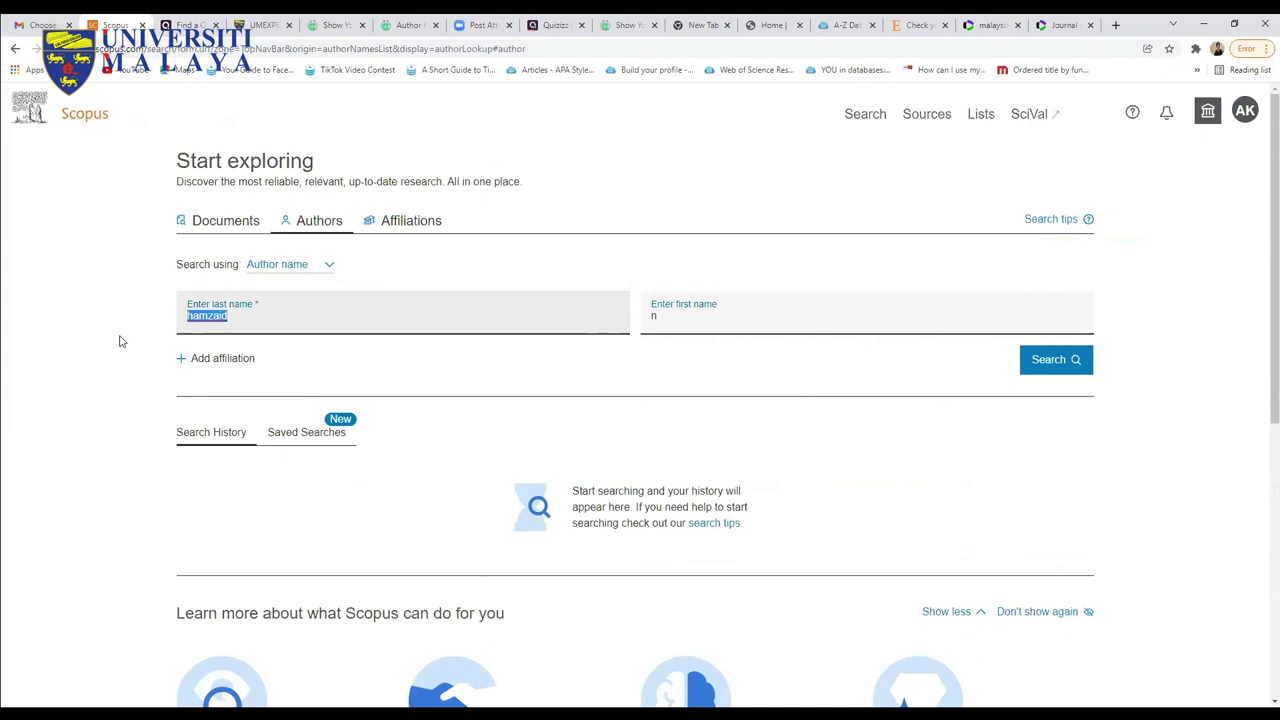
Run an author search for last name osman and first name n.a
text(osman)
click(668, 320)
text(n)
click(651, 408)
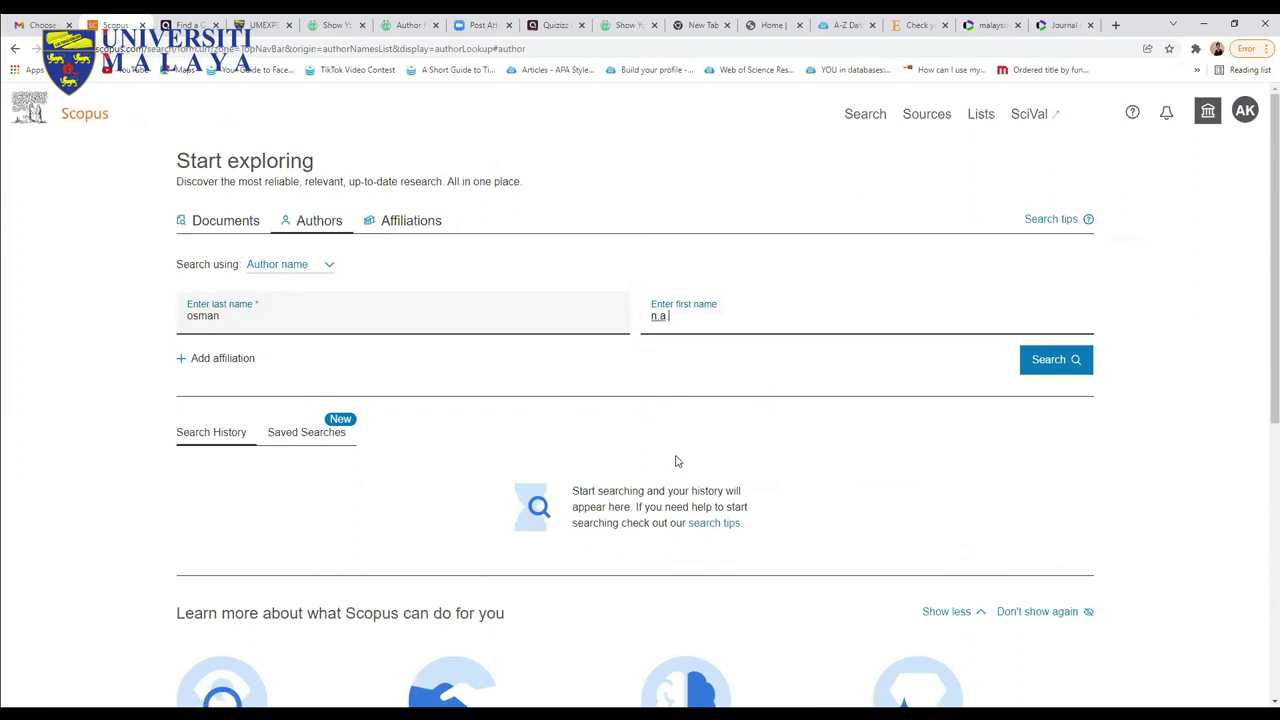
click(1068, 364)
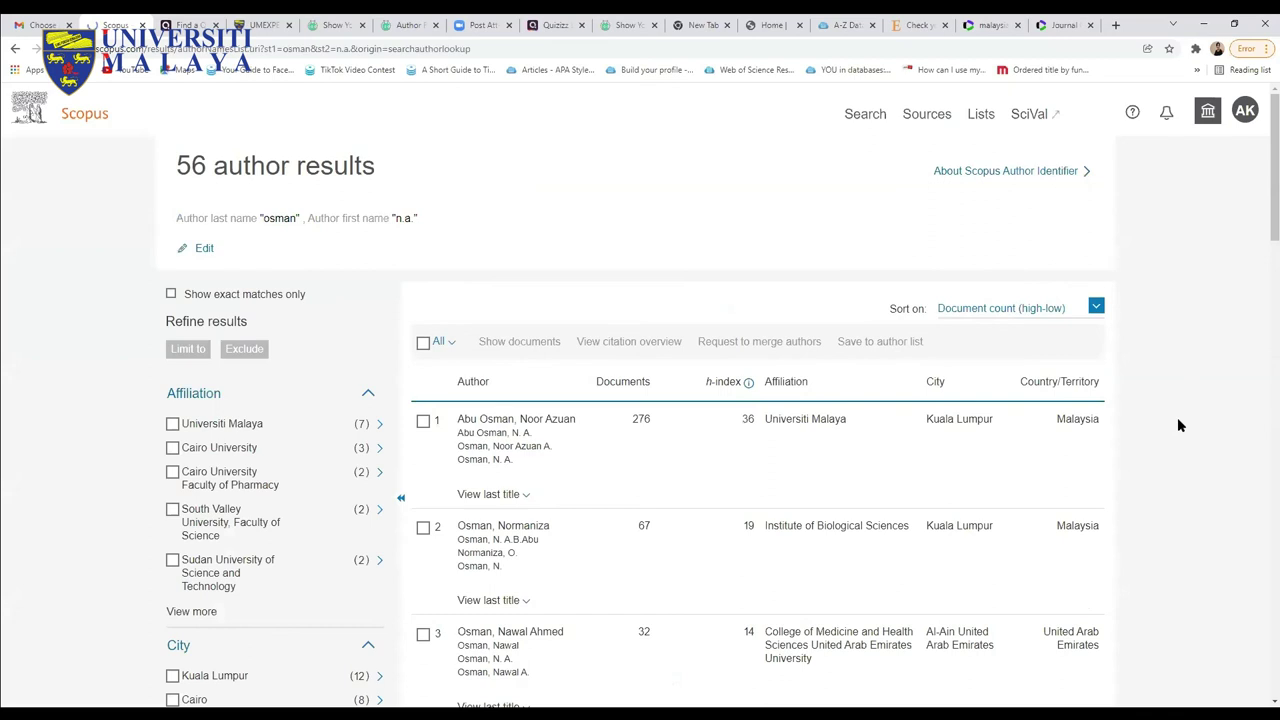
Scroll through the 56 author results, led by a profile with 276 documents and h-index 36
scroll(1180, 425, down, 2)
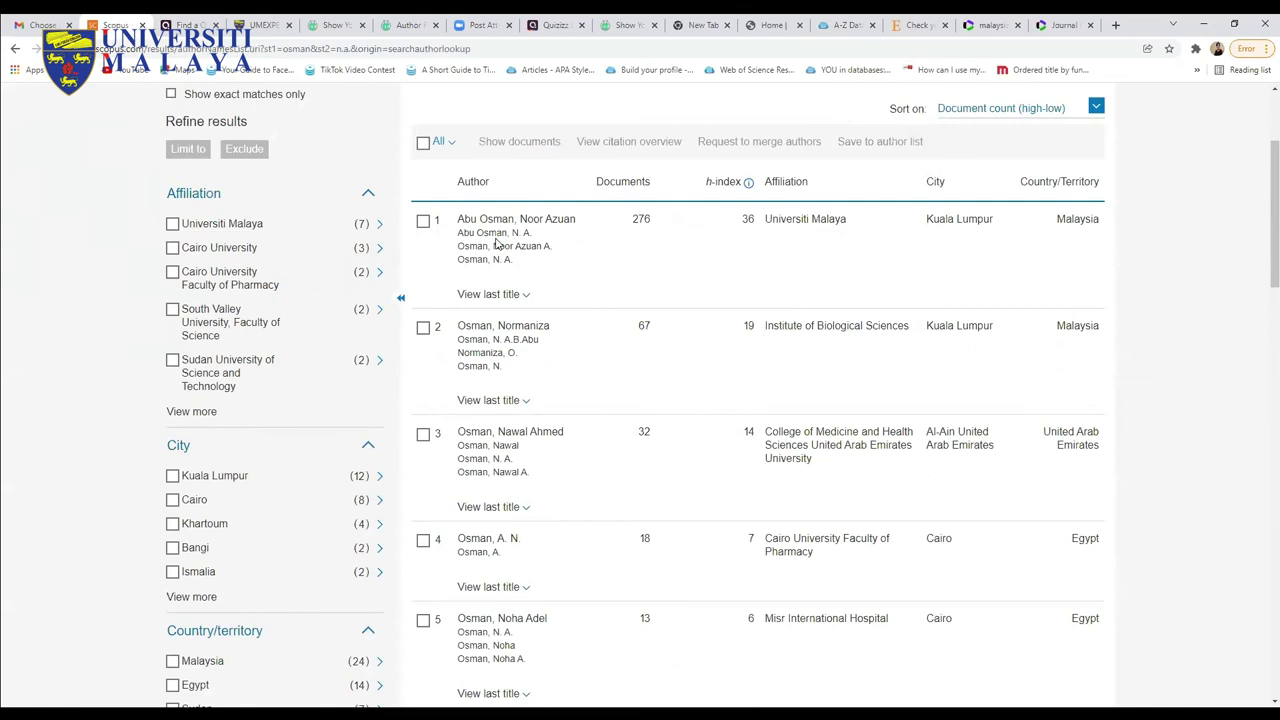
scroll(574, 471, down, 2)
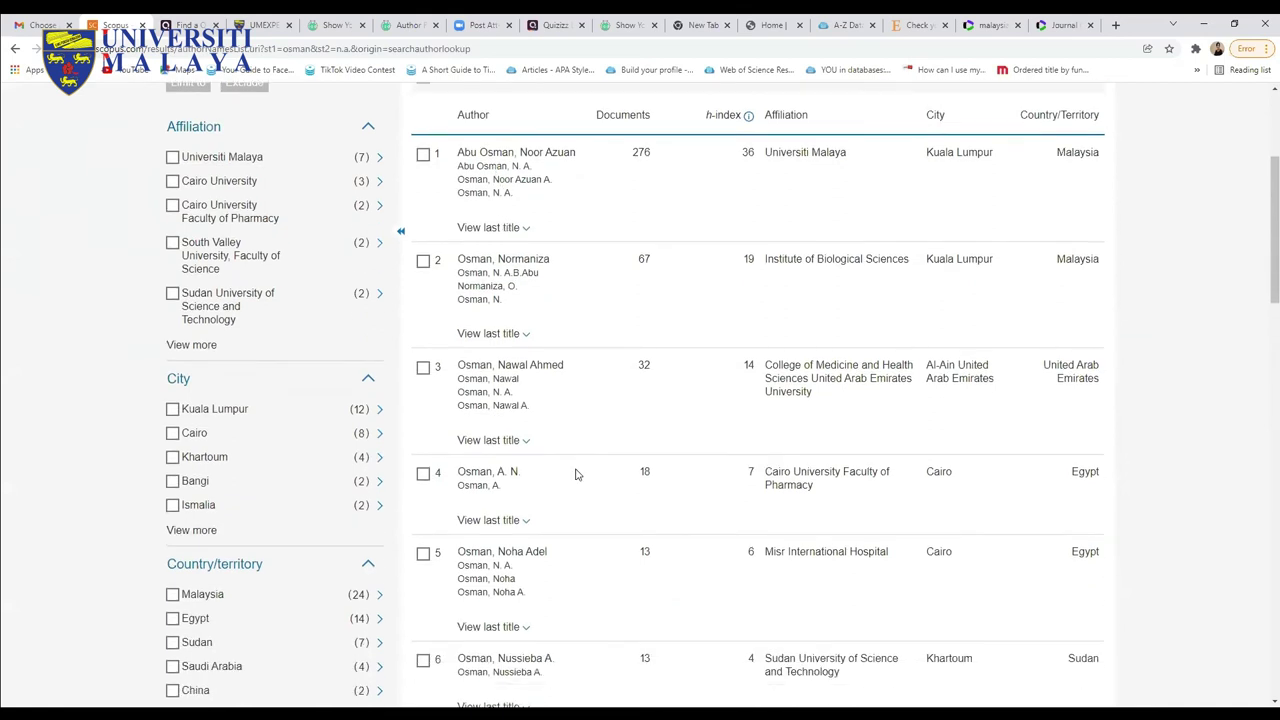
scroll(576, 473, down, 3)
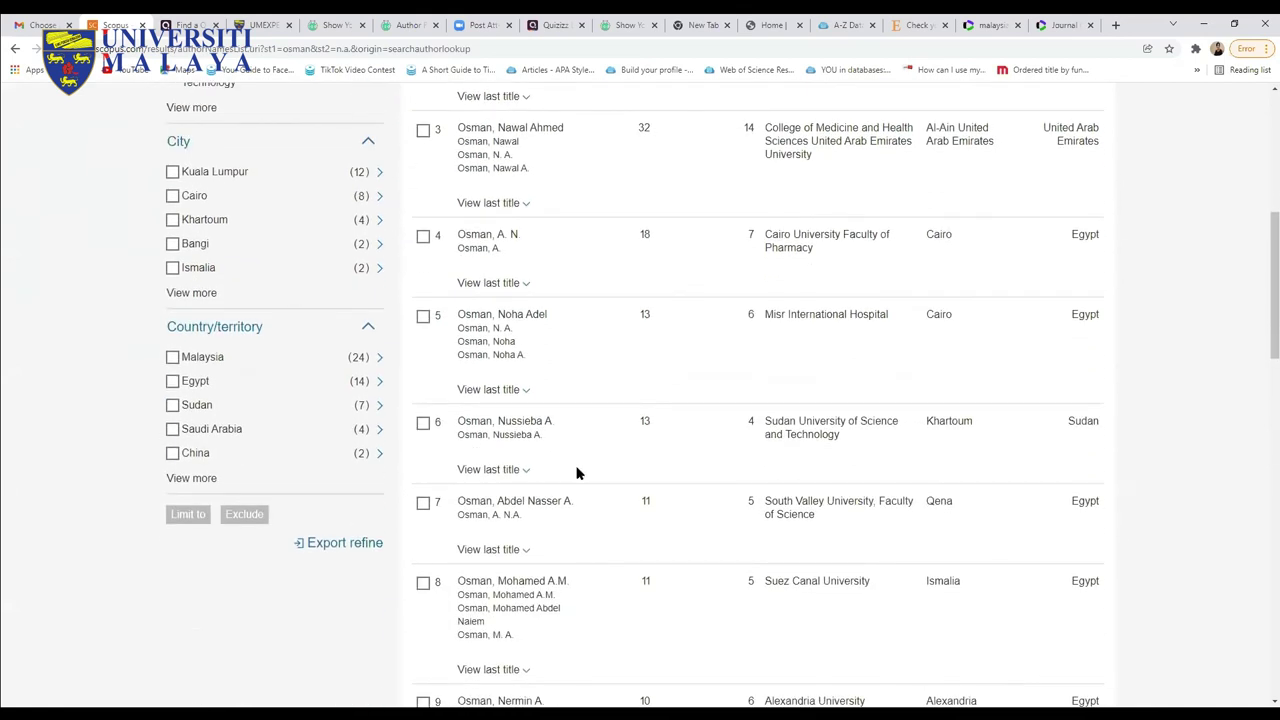
scroll(576, 473, down, 5)
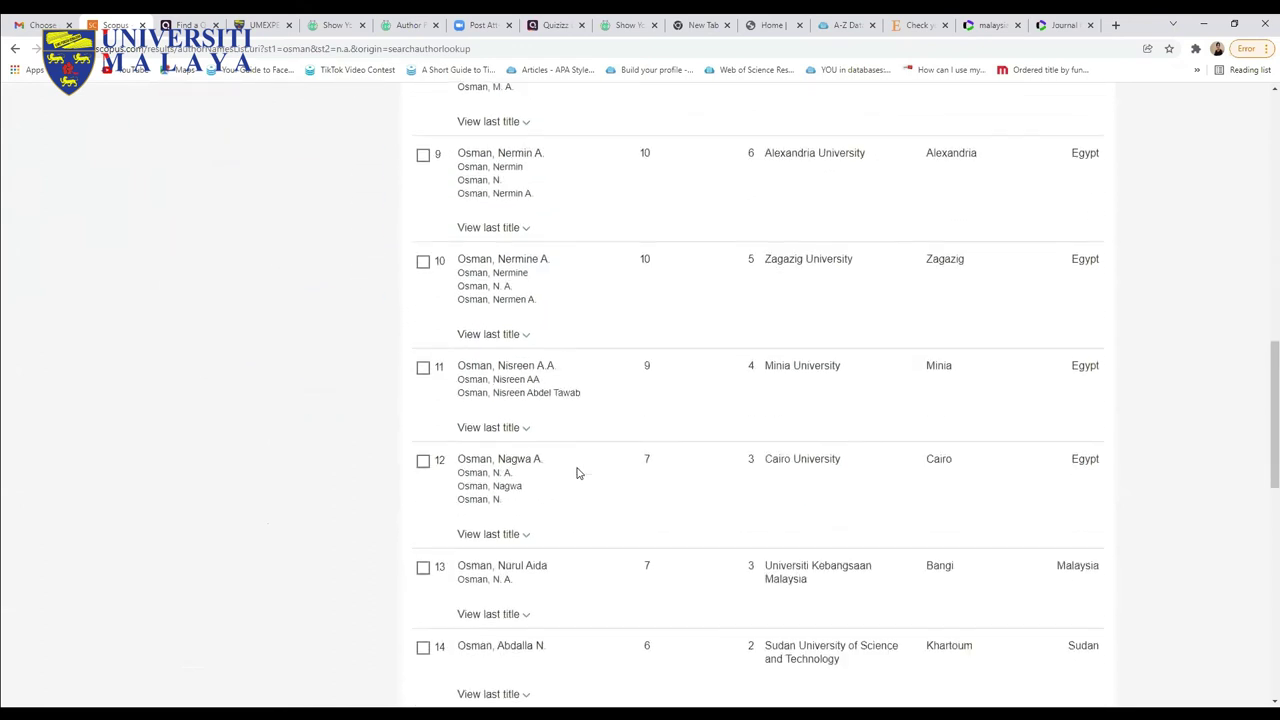
scroll(578, 470, up, 5)
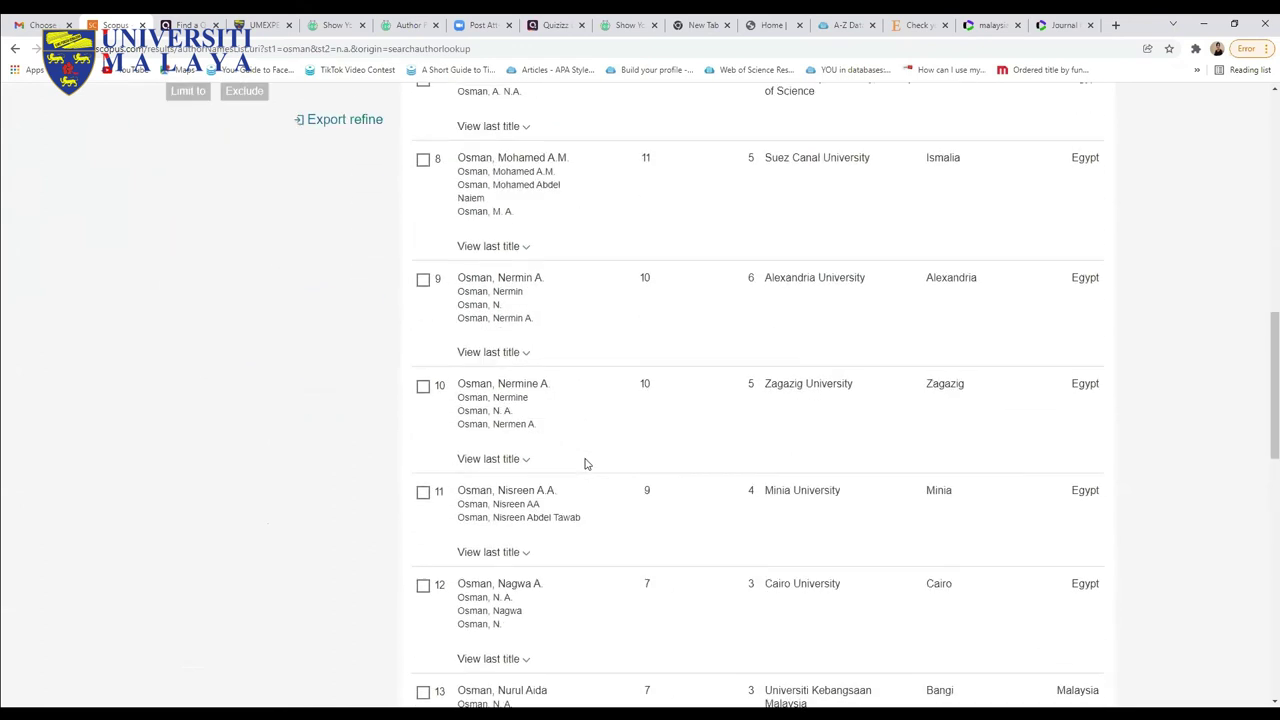
scroll(586, 463, up, 5)
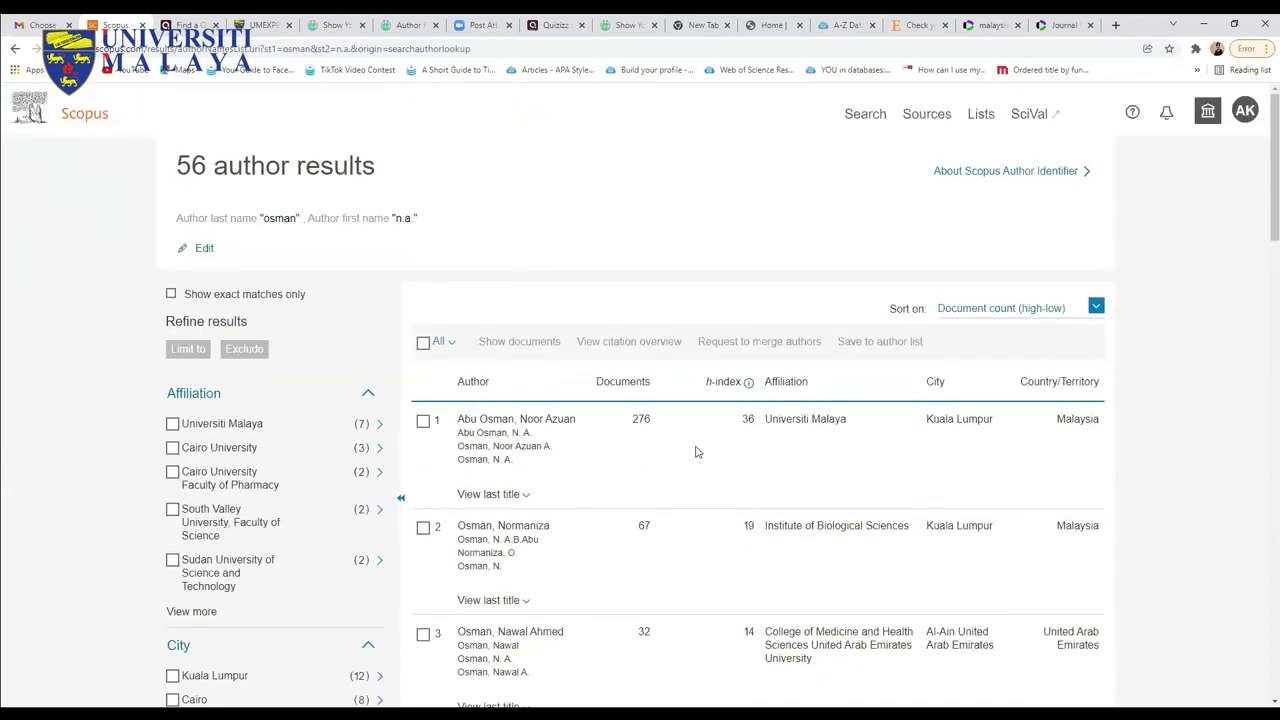
scroll(1178, 411, down, 1)
scroll(1176, 413, down, 4)
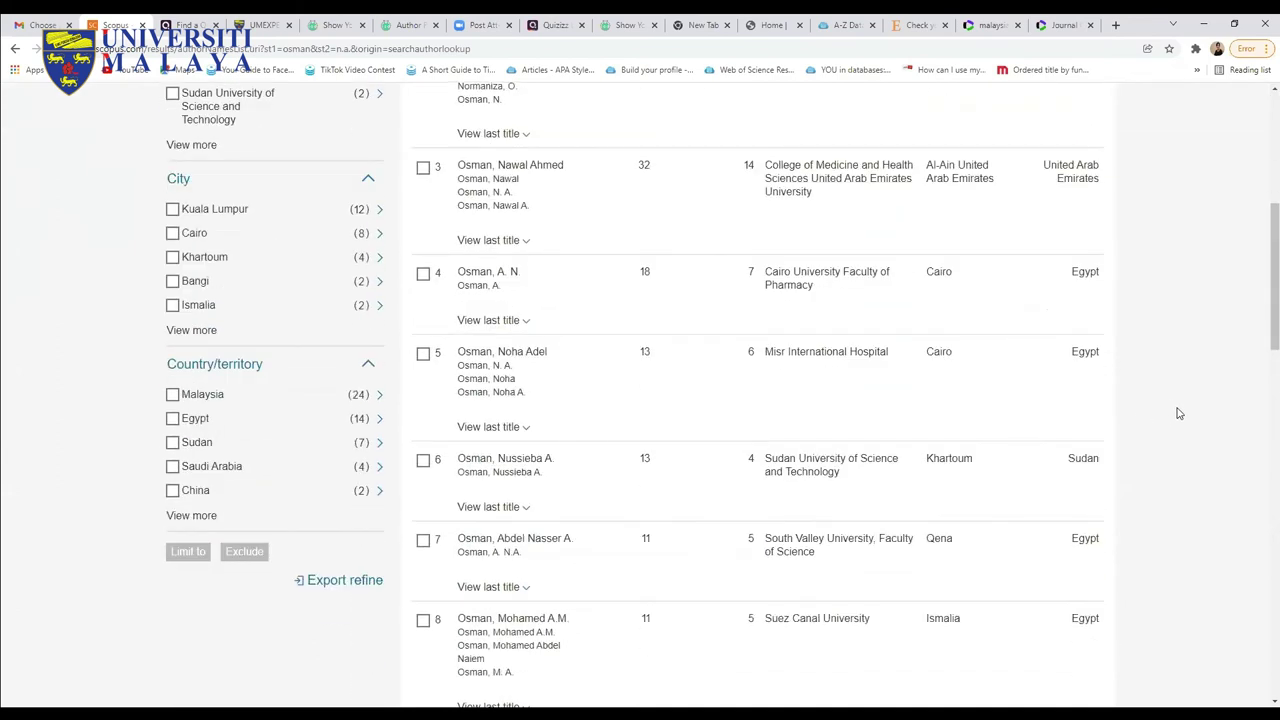
scroll(399, 160, up, 5)
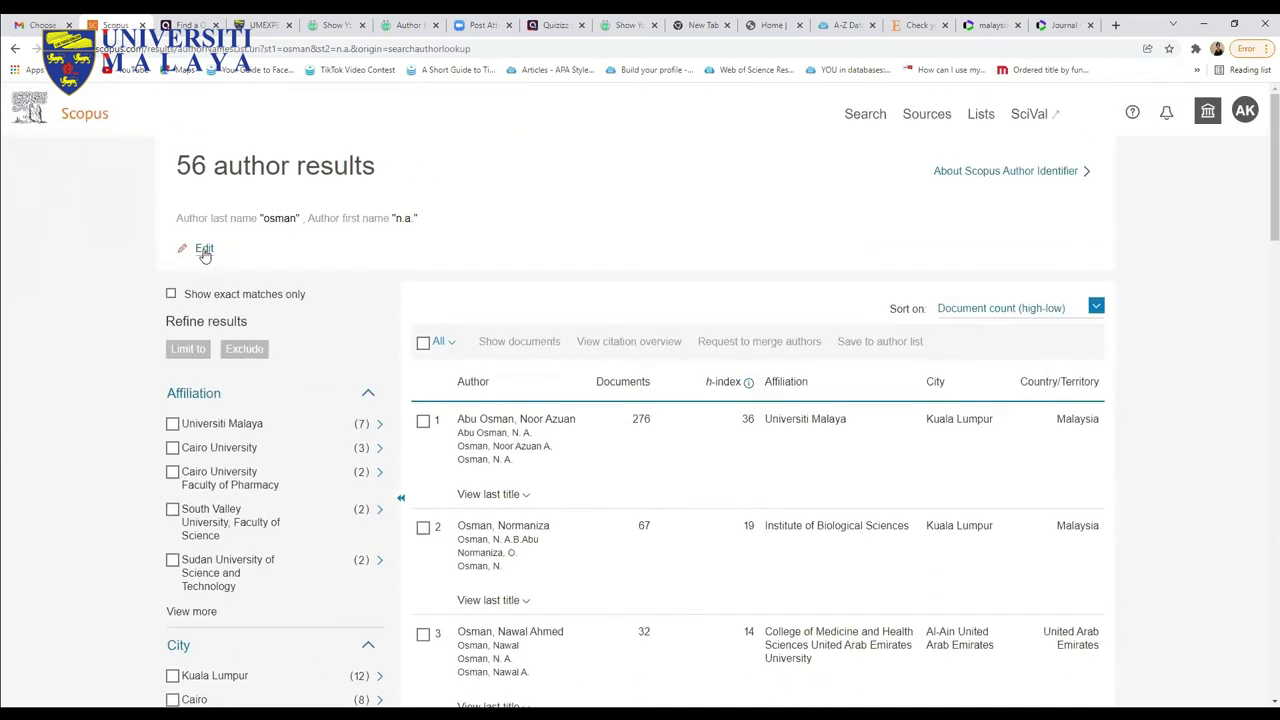
Narrow the osman, n.a. search to affiliation malaya and check the first author profile
click(204, 250)
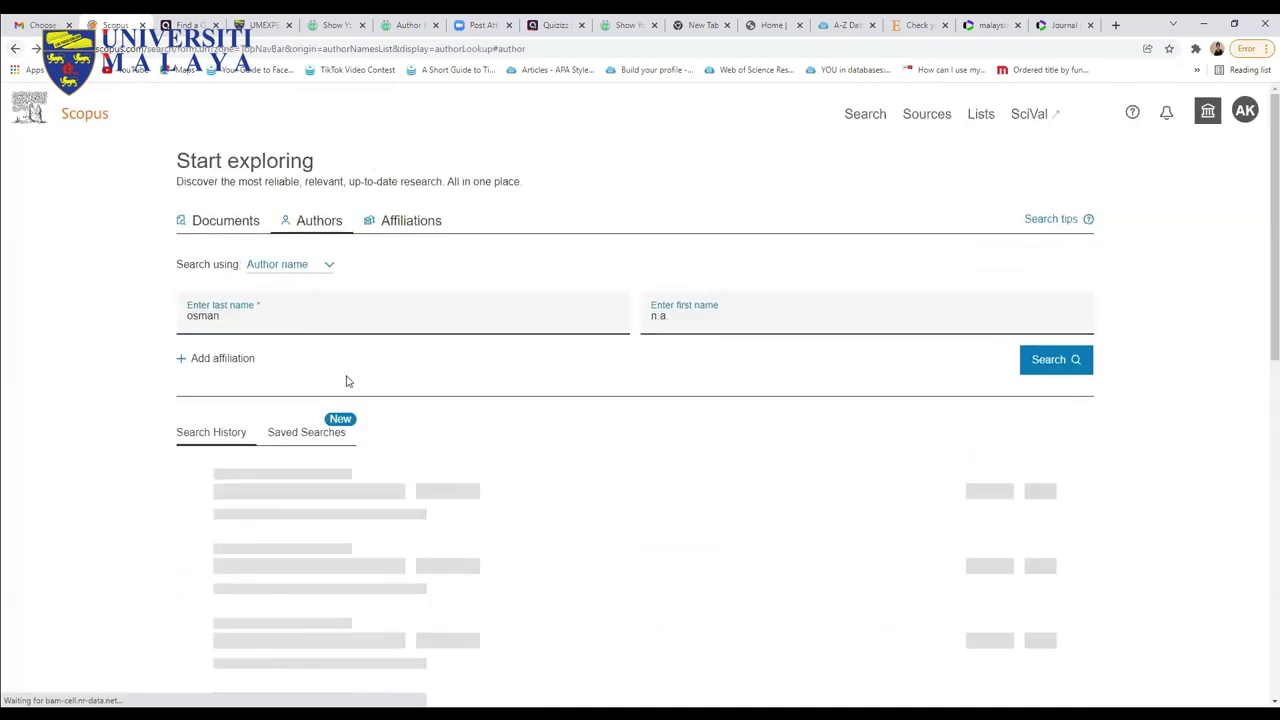
click(202, 360)
text(malaya)
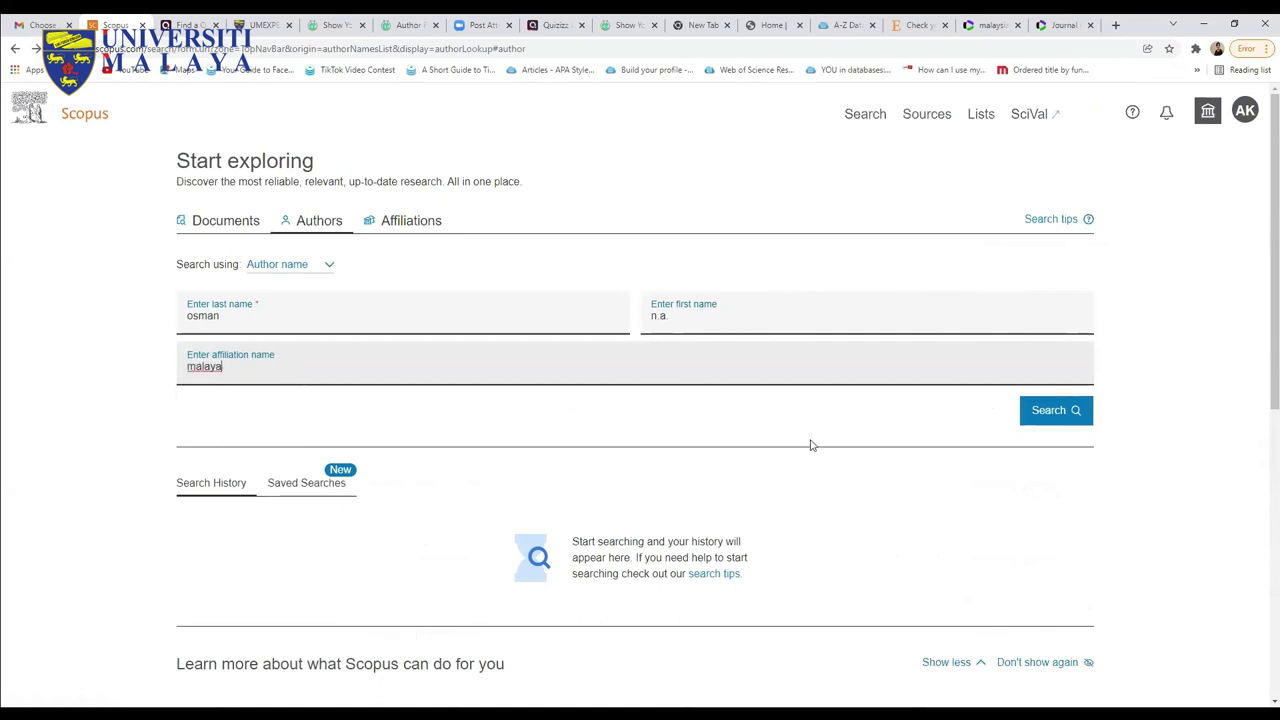
click(1072, 426)
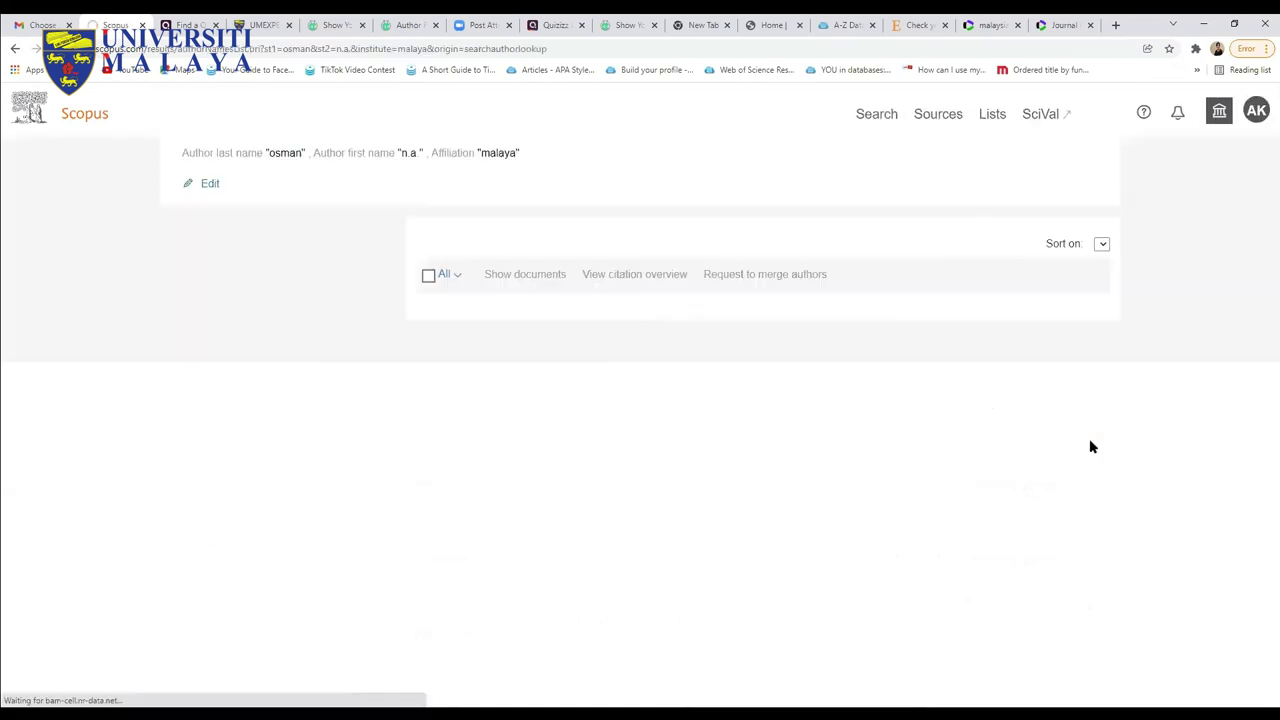
scroll(1165, 460, down, 2)
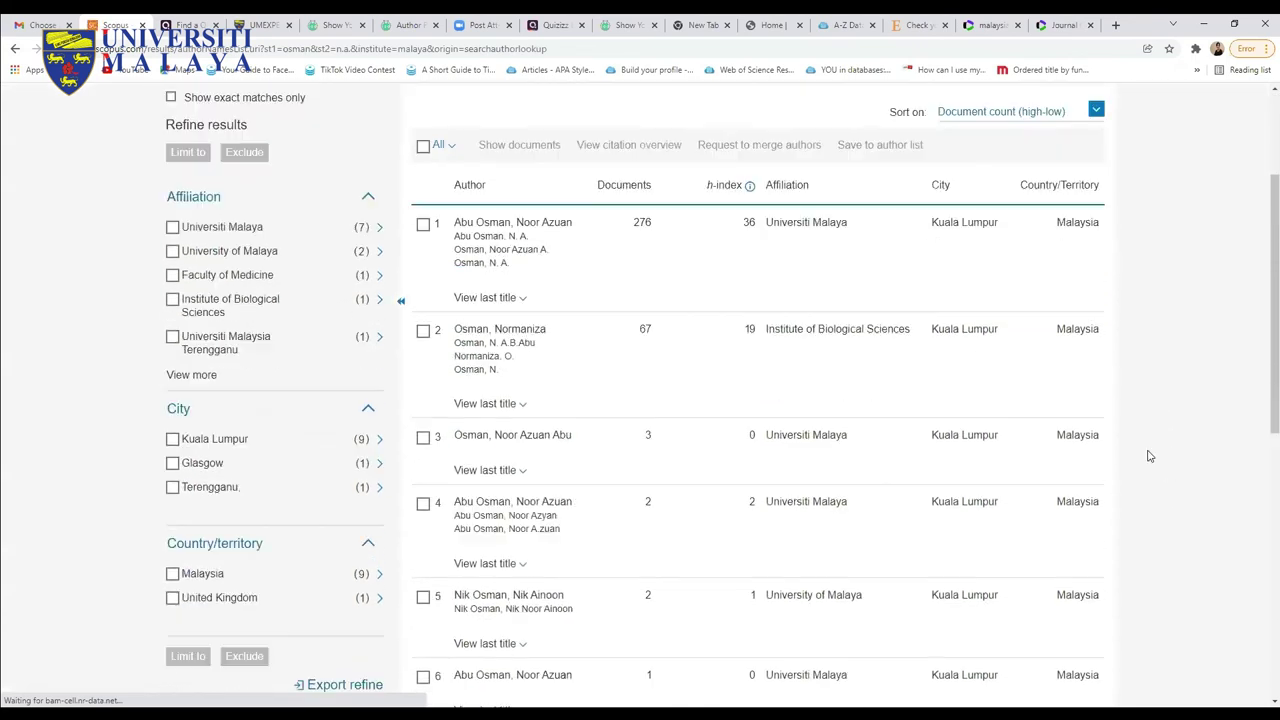
click(423, 222)
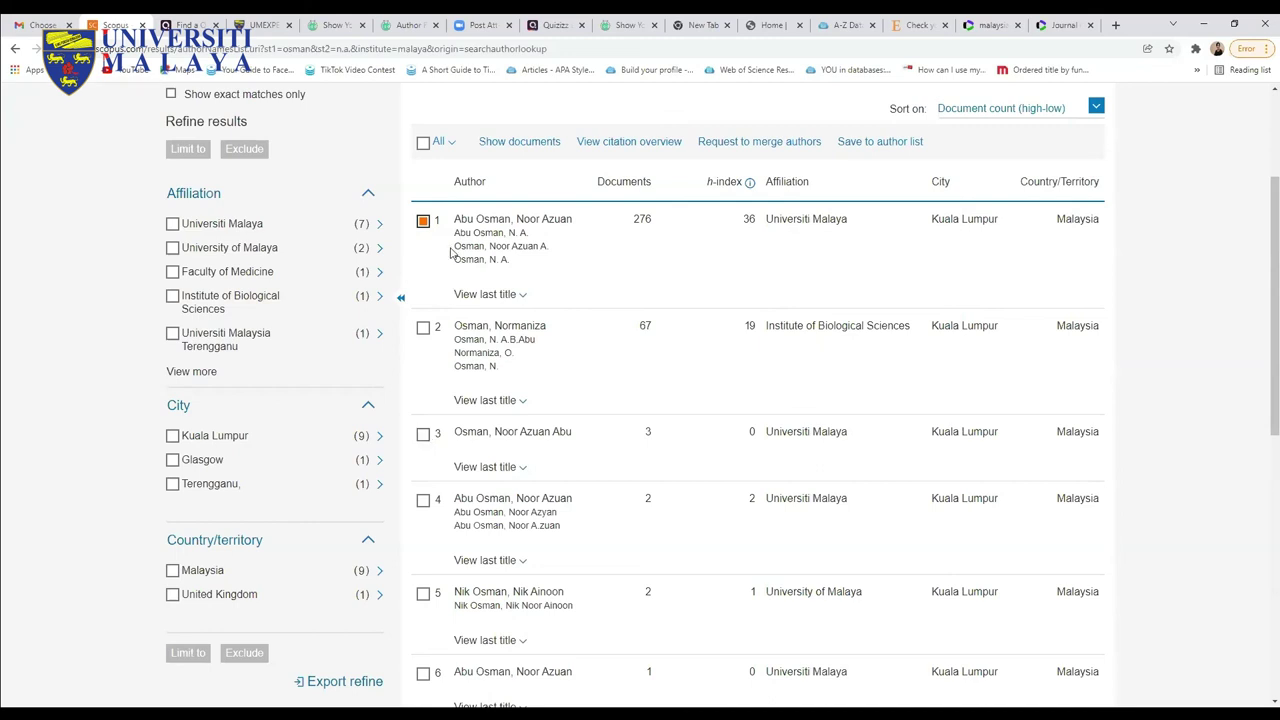
Check the matching author profiles in rows 1, 3, 4, 6 and 8
click(425, 223)
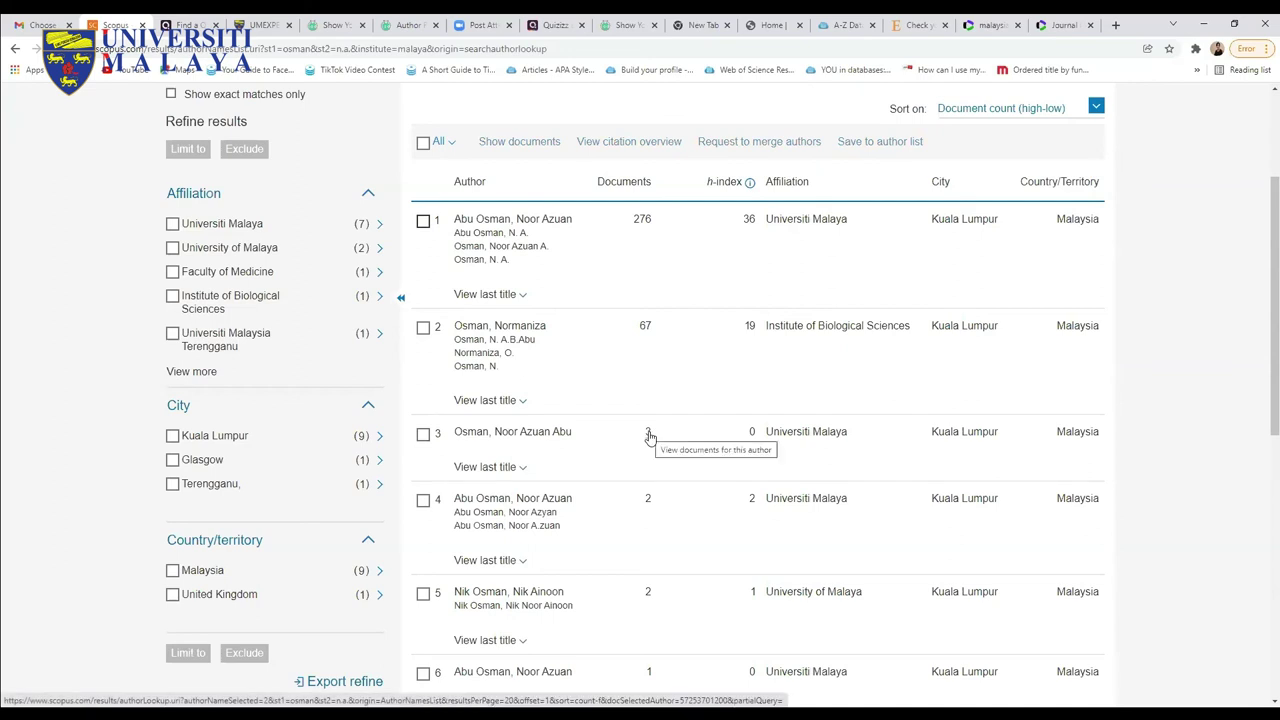
click(423, 434)
click(424, 224)
click(423, 500)
scroll(510, 520, down, 1)
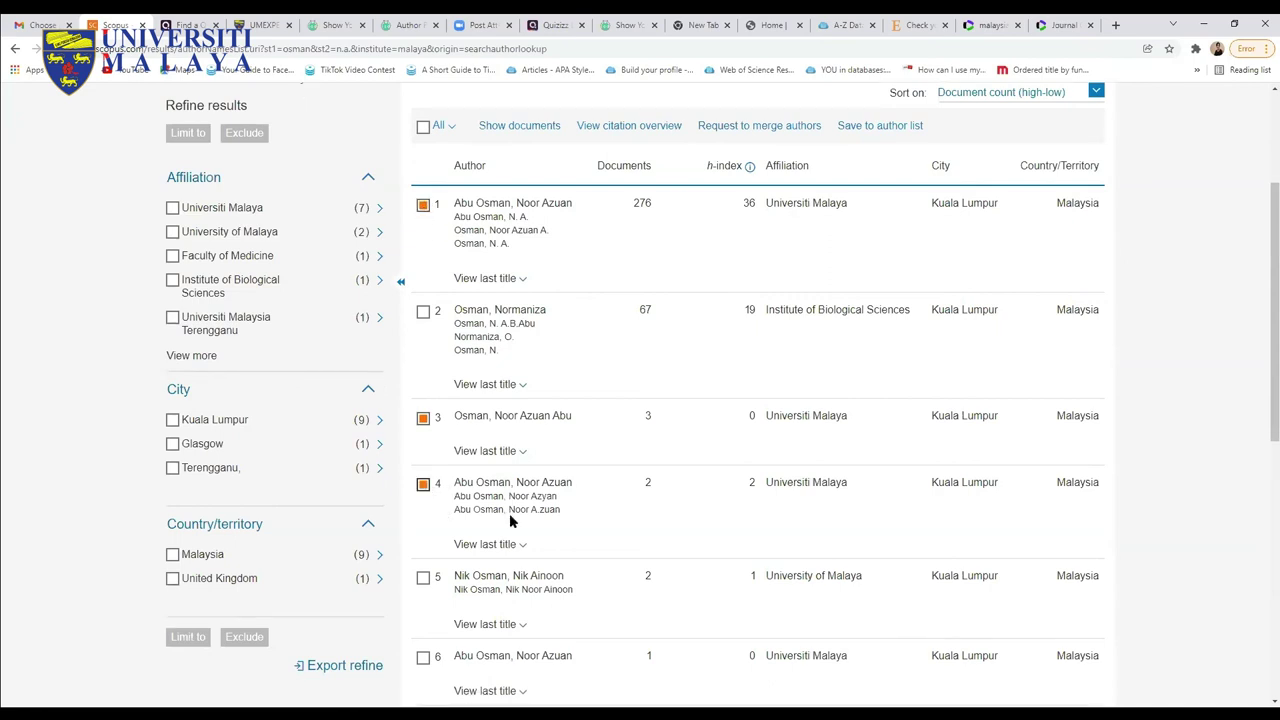
scroll(510, 520, down, 2)
click(423, 474)
scroll(450, 485, down, 1)
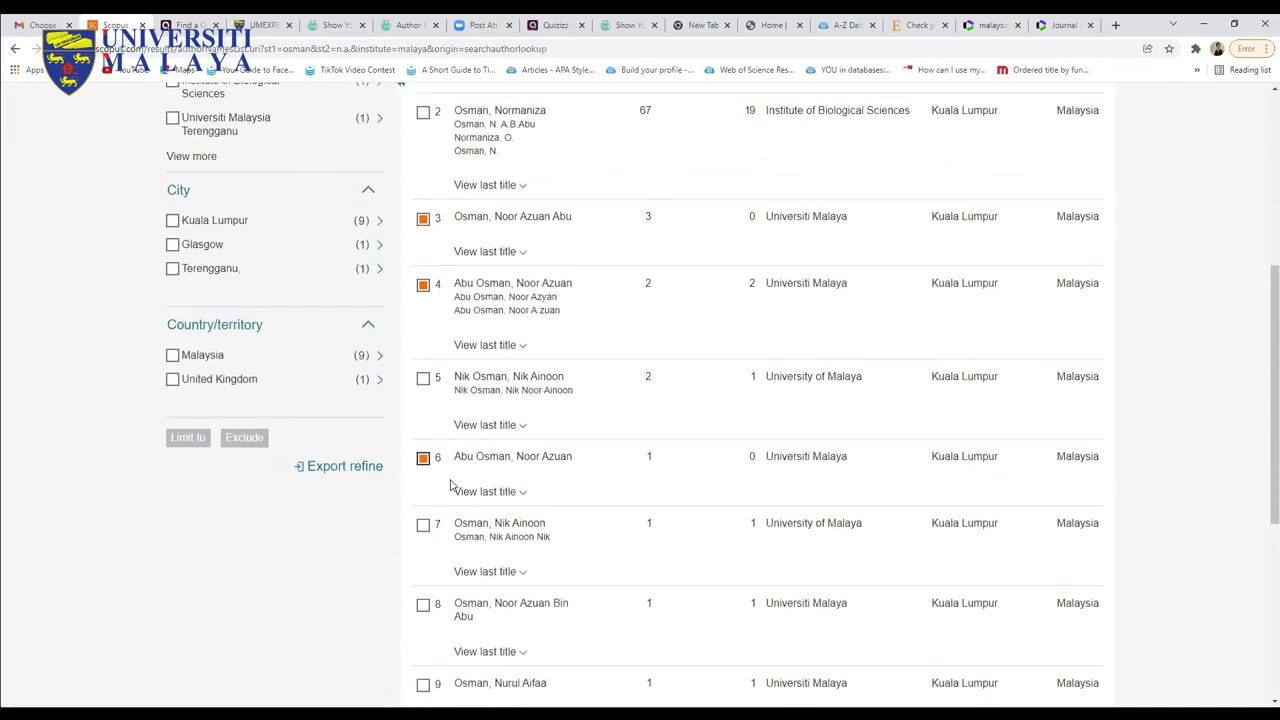
scroll(450, 485, down, 2)
click(423, 420)
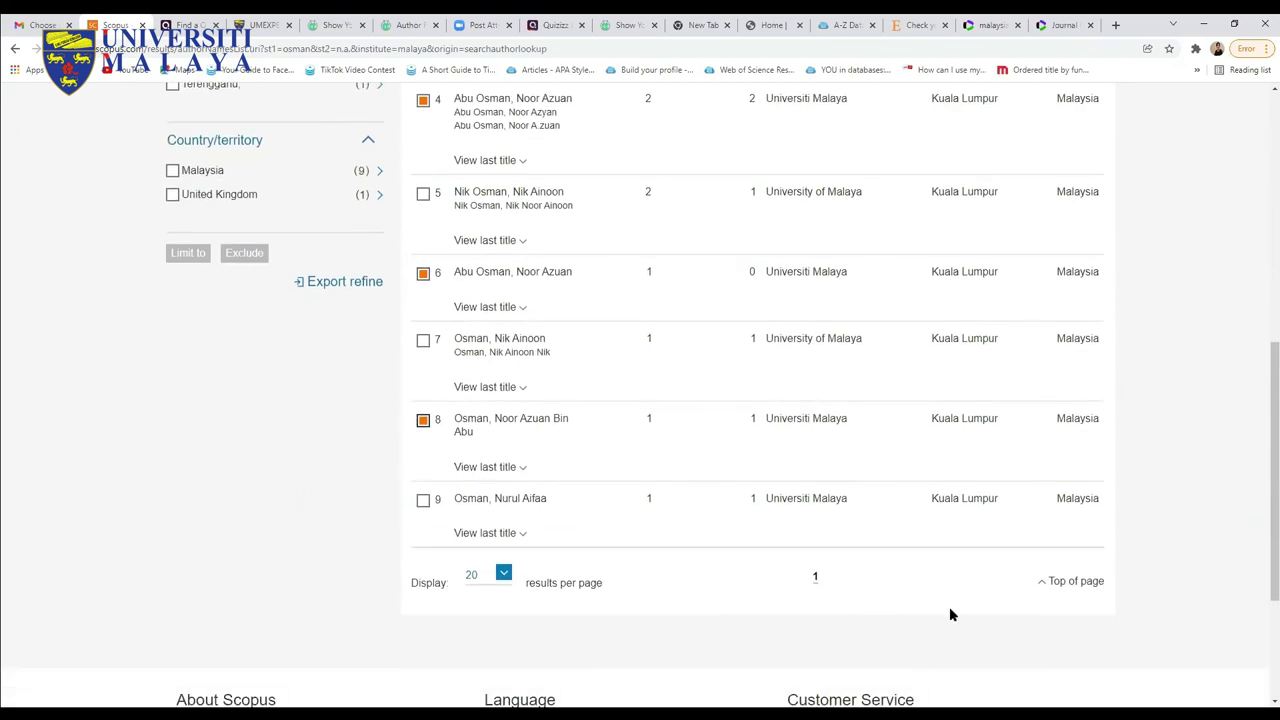
Review the selection, then move to PowerPoint slide 23 on claiming Web of Science publications to Publons
scroll(1216, 604, up, 3)
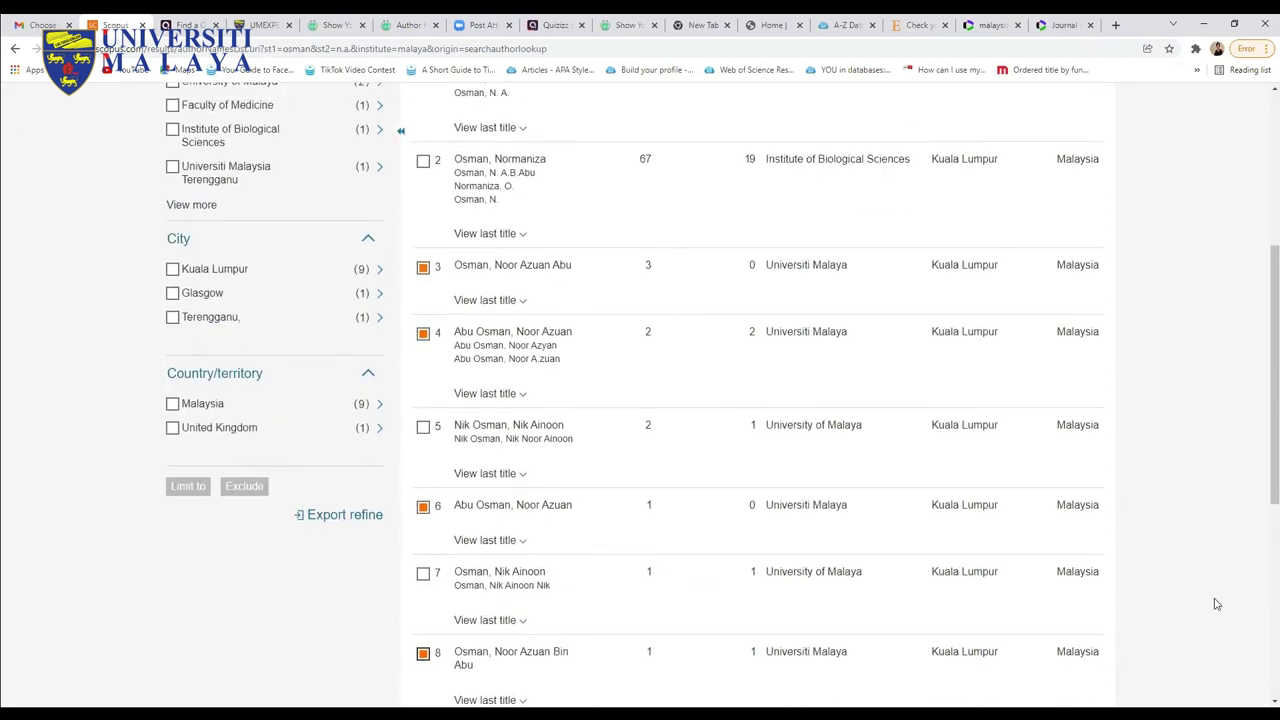
scroll(1216, 604, up, 2)
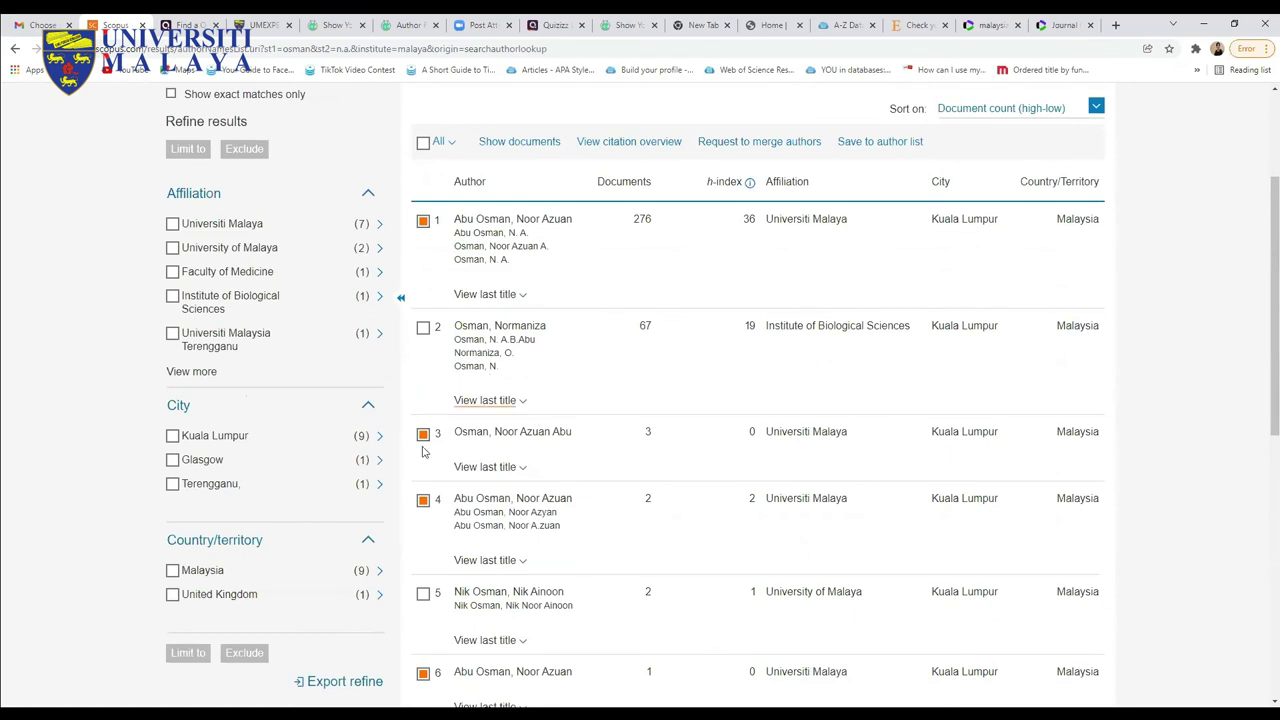
scroll(1128, 564, down, 2)
scroll(1128, 564, down, 1)
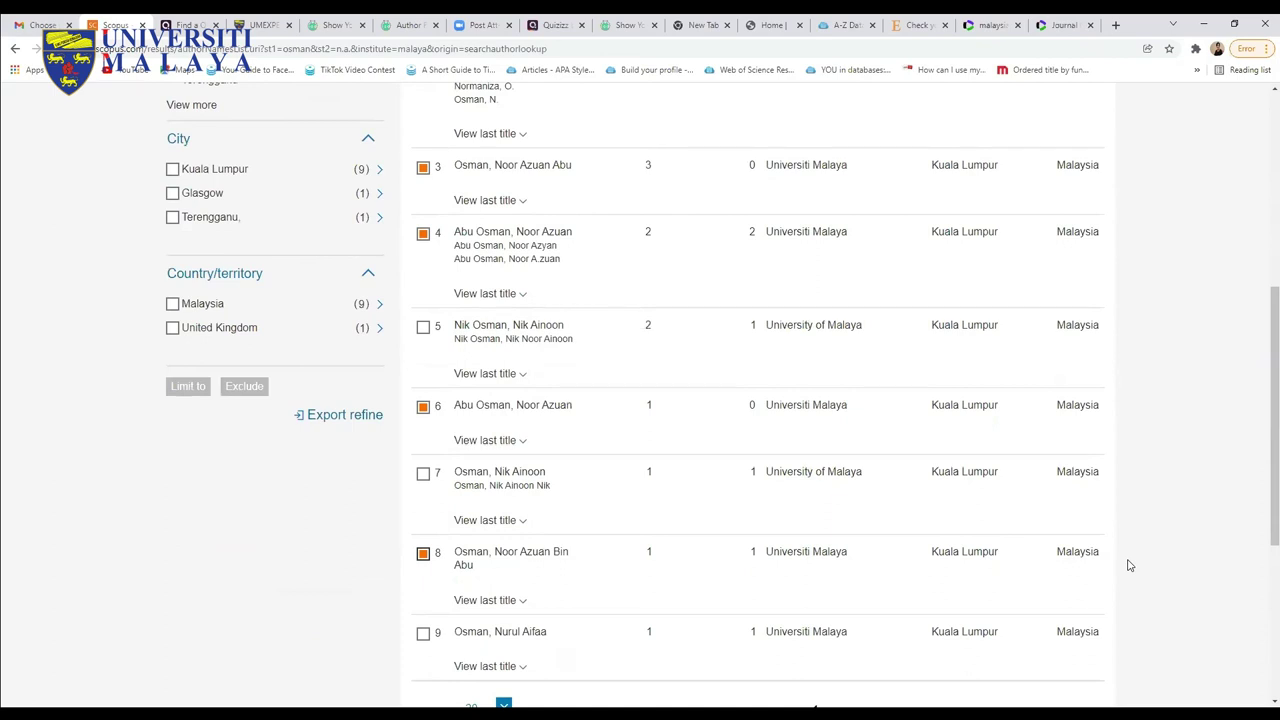
scroll(1128, 566, up, 3)
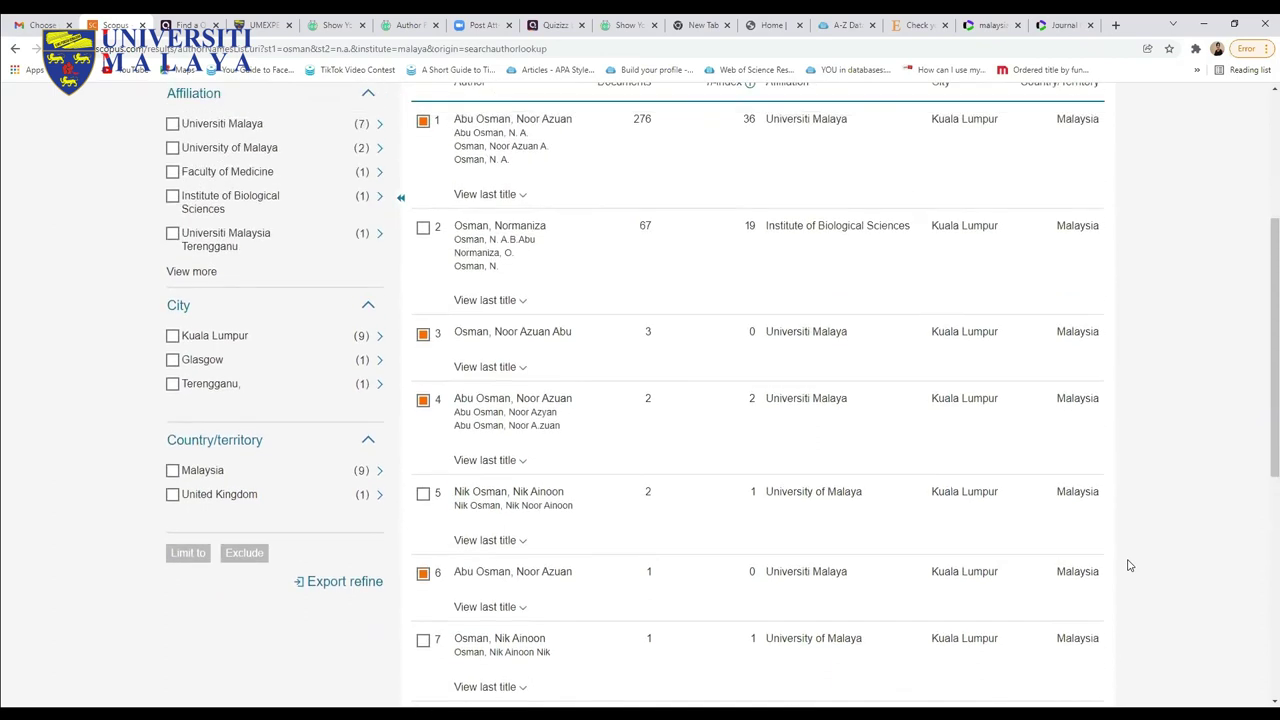
scroll(1128, 566, up, 3)
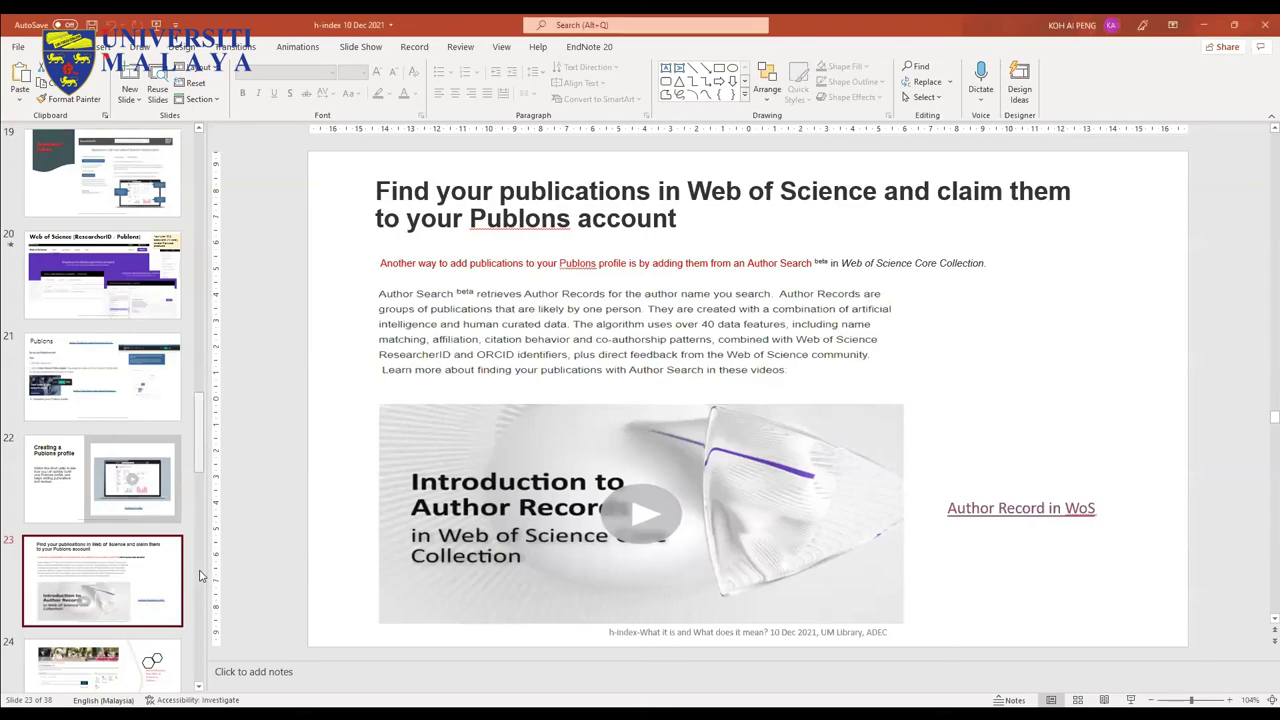
scroll(200, 590, down, 4)
scroll(200, 596, down, 6)
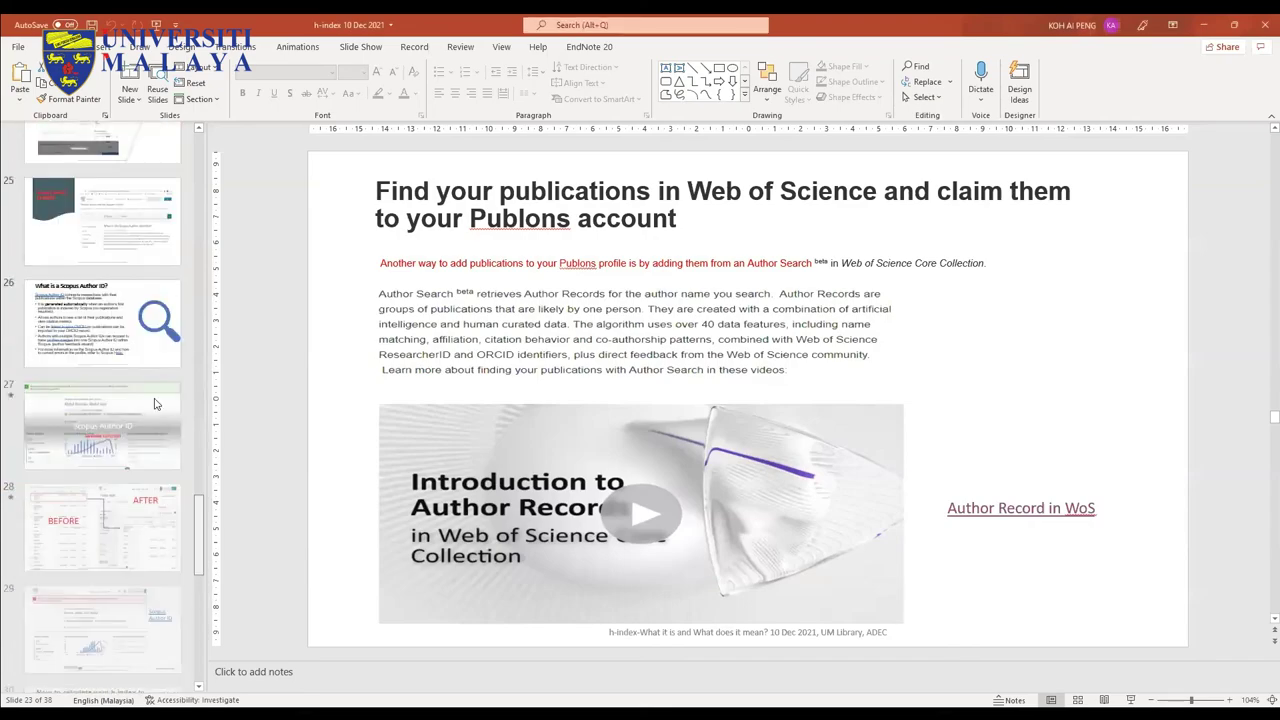